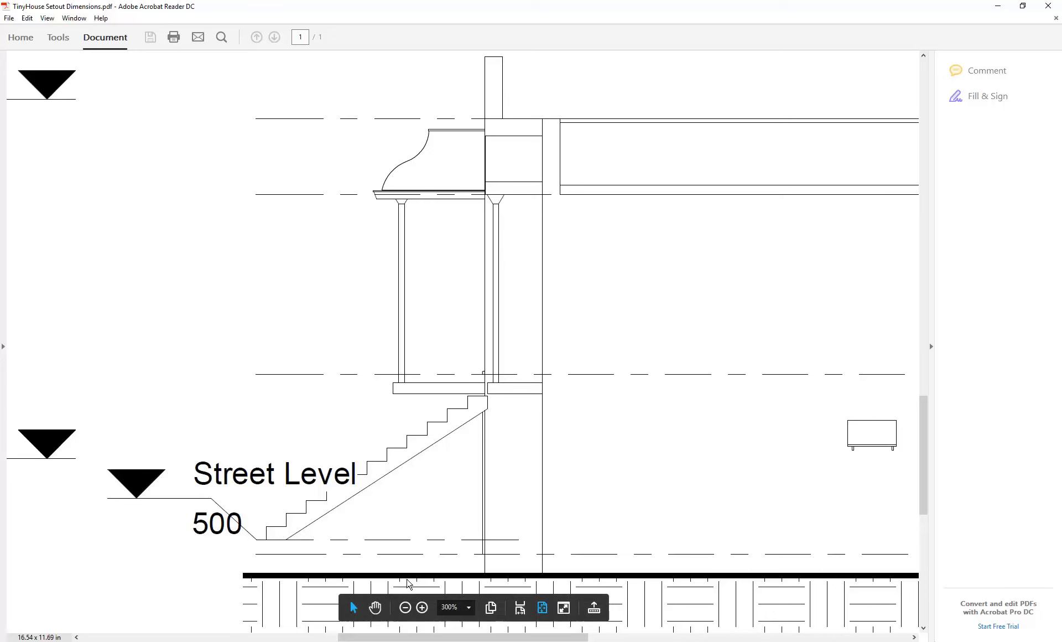
Step: Switch to Revit and open the South elevation of the TinyHouse model
mouse_move(258, 641)
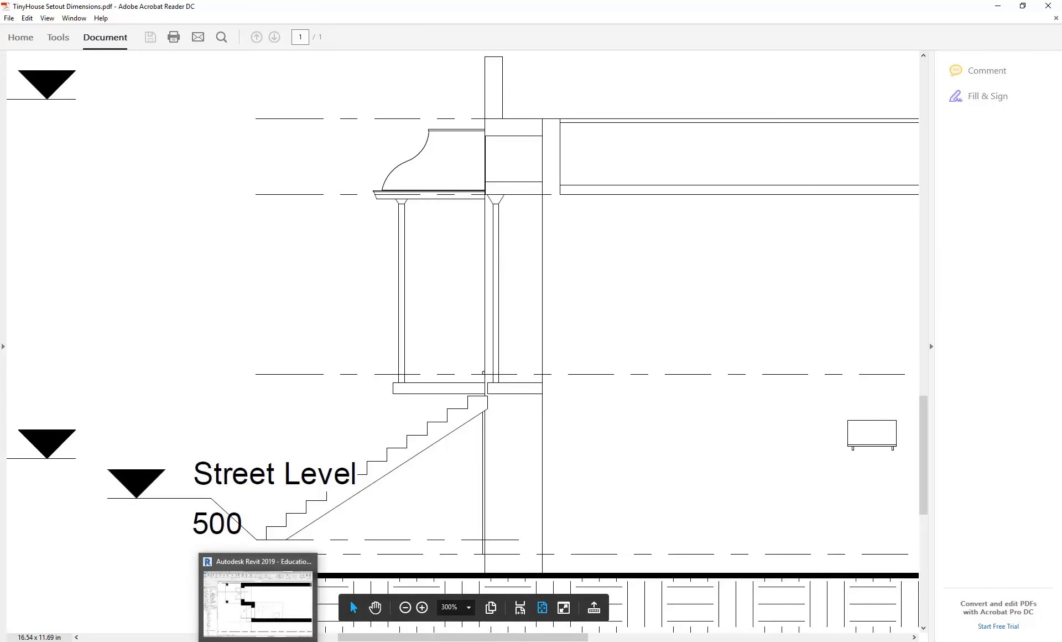
left_click(258, 600)
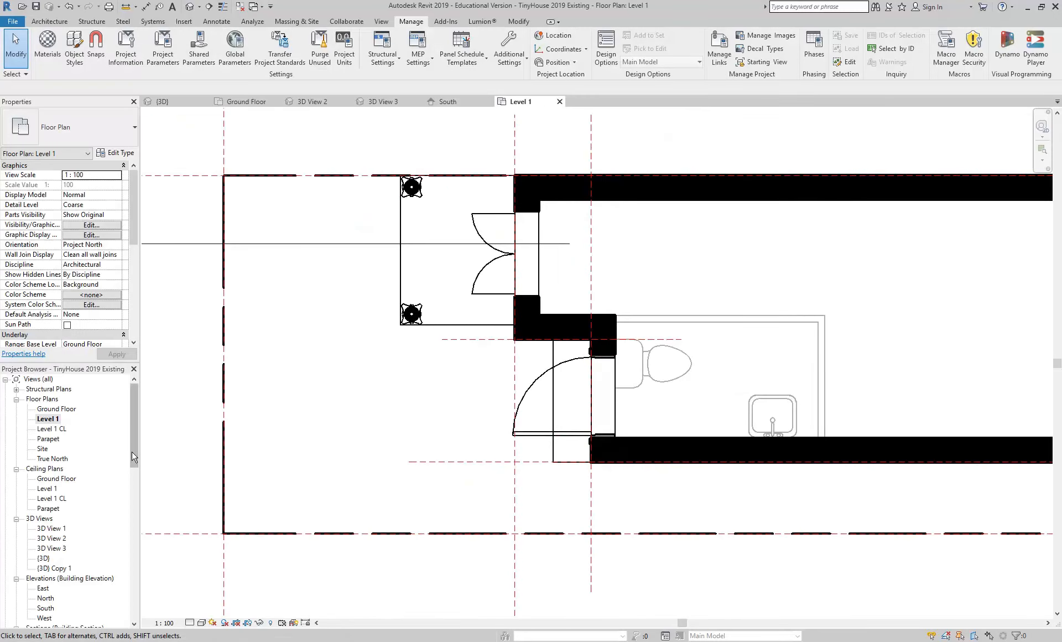
left_click_drag(135, 465, 134, 487)
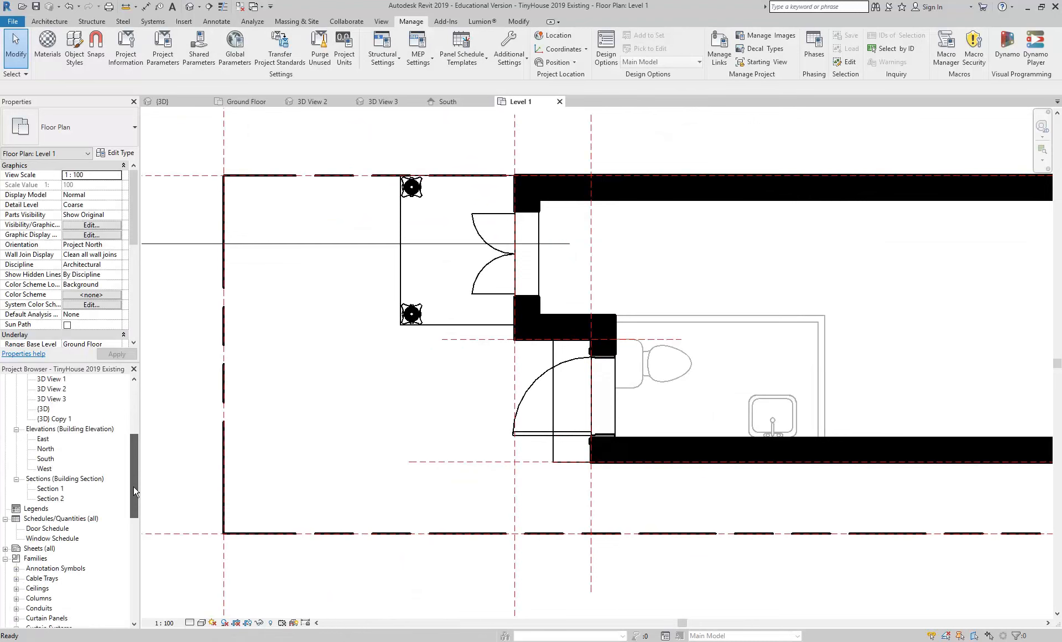
double_click(49, 488)
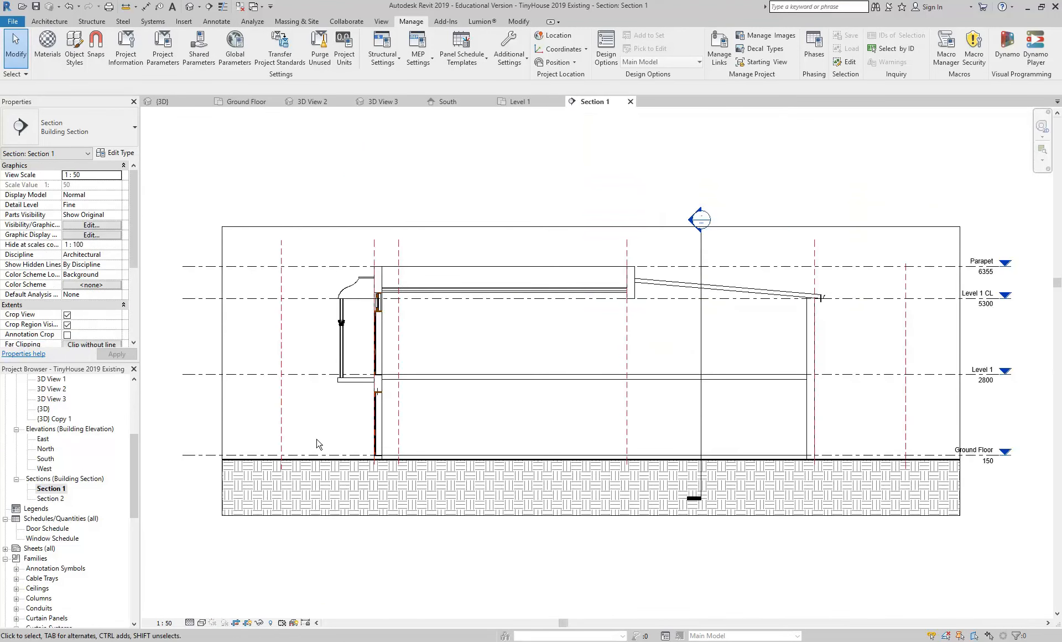
double_click(45, 461)
scroll(341, 451, "down", 1)
middle_click_drag(344, 454, 560, 483)
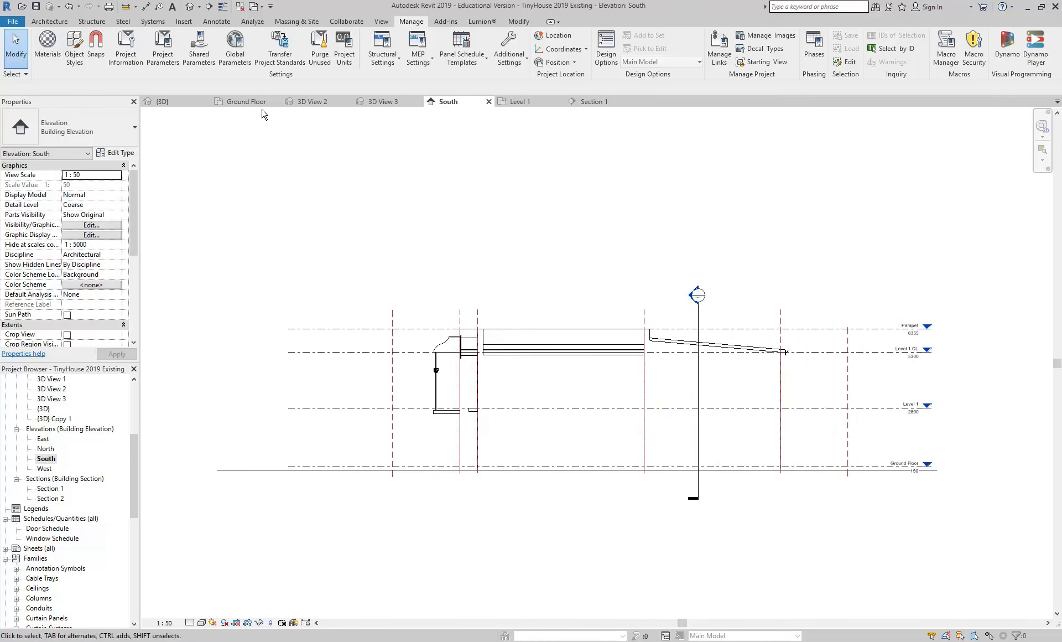
Step: Draw a new level at about 850 between Ground Floor and Level 1, with its head at the street-side end
left_click(53, 22)
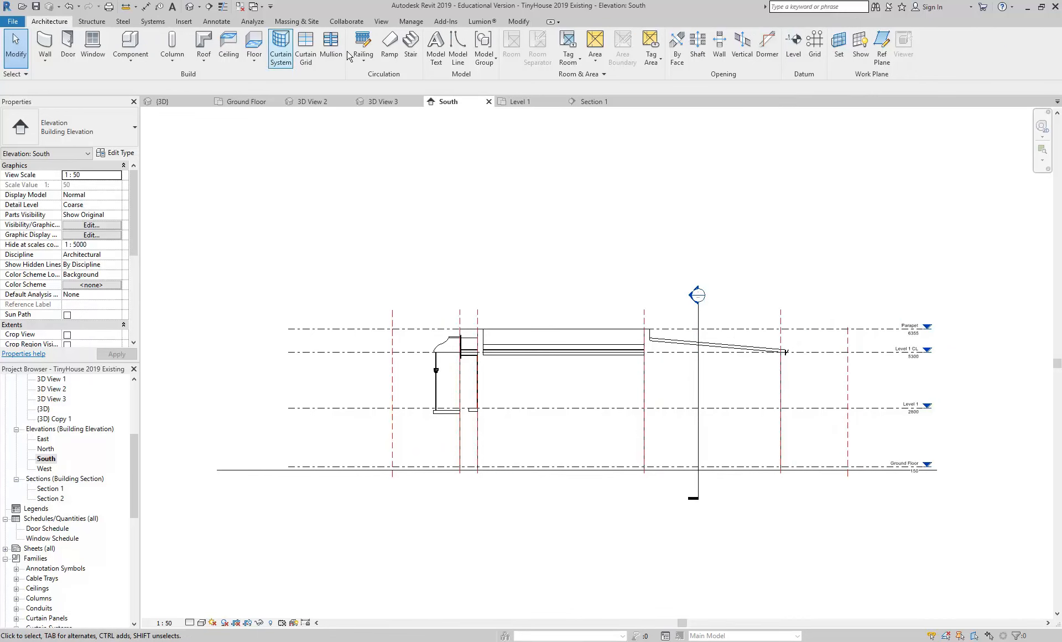
left_click(793, 44)
left_click(280, 456)
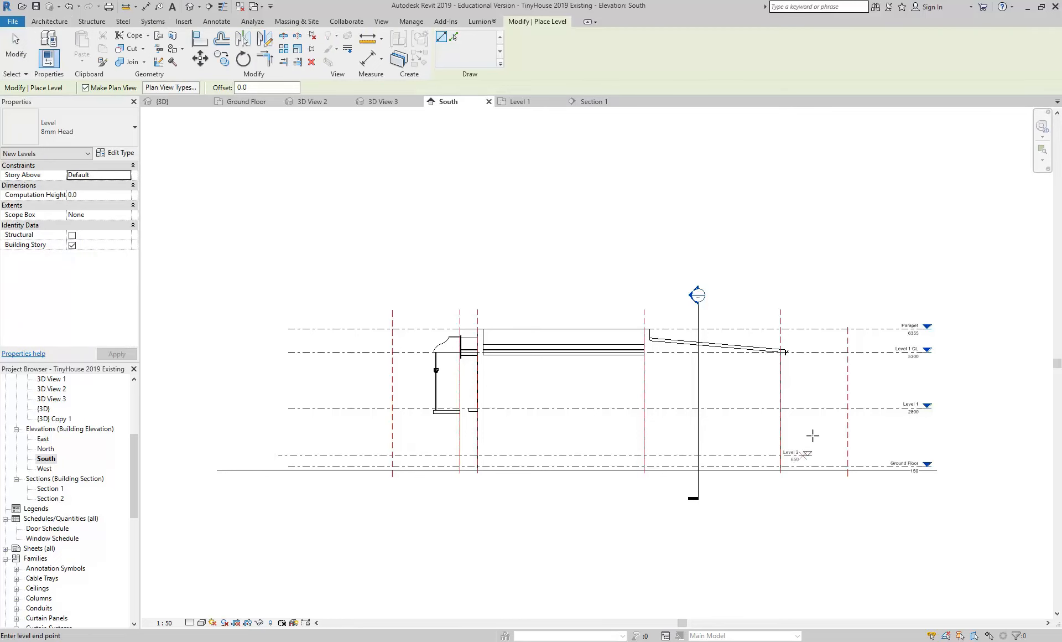
left_click(895, 451)
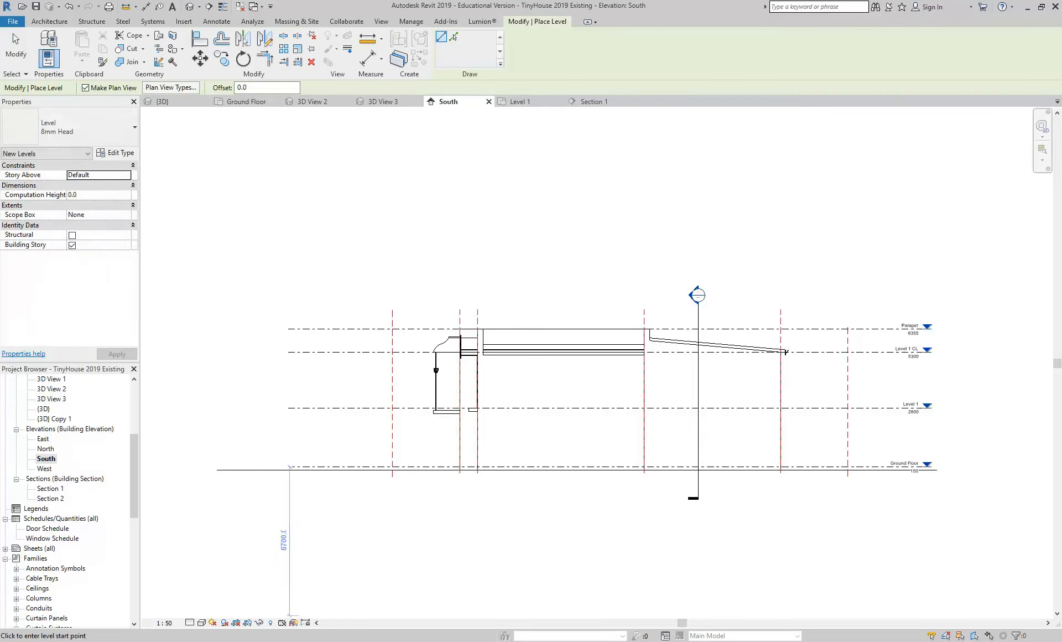
key("alt+Tab")
key("alt+Tab")
left_click(858, 450)
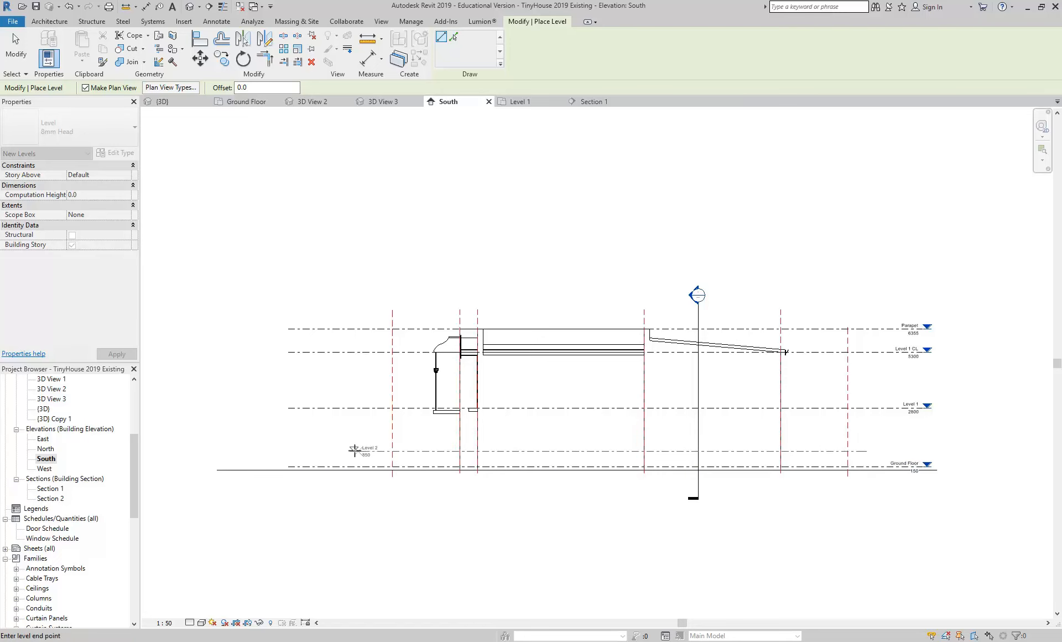
left_click(353, 451)
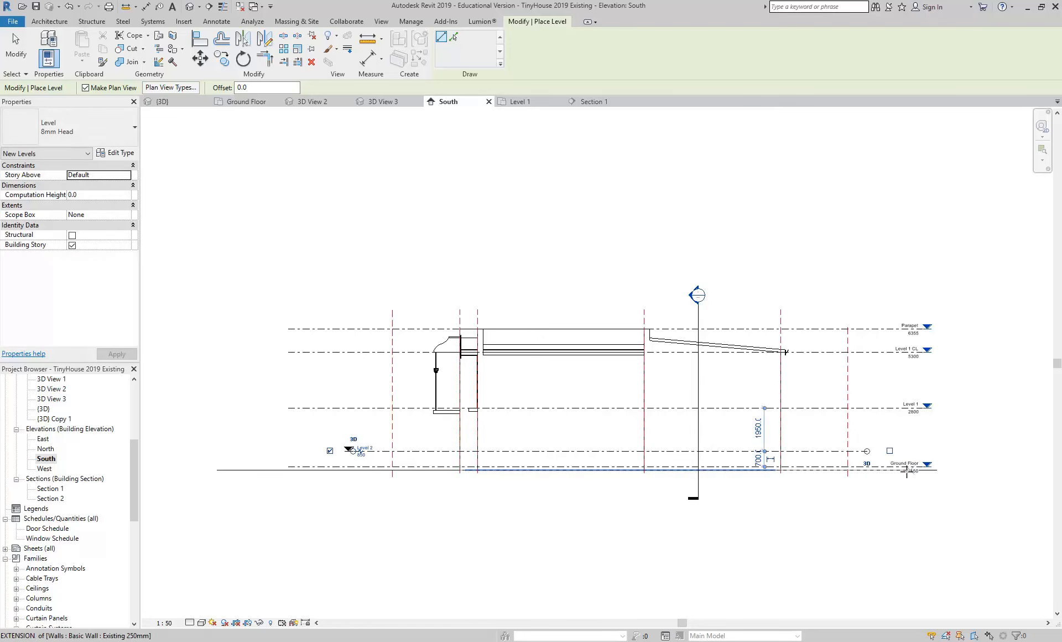
Step: Rename the new level as Street and rename its corresponding views to match
scroll(362, 449, "up", 5)
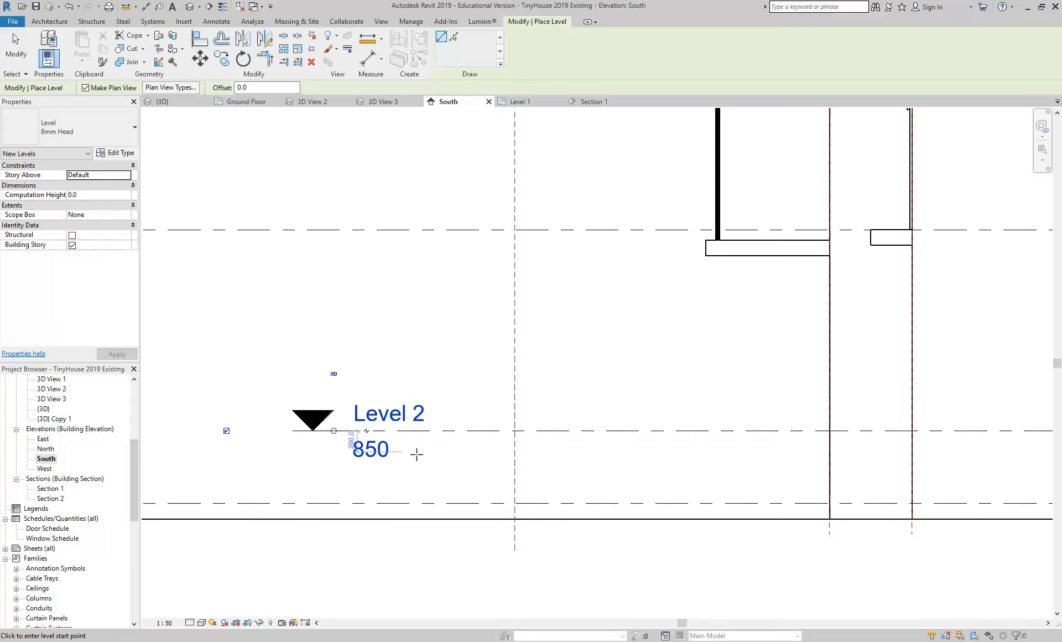
left_click(402, 424)
type("Street")
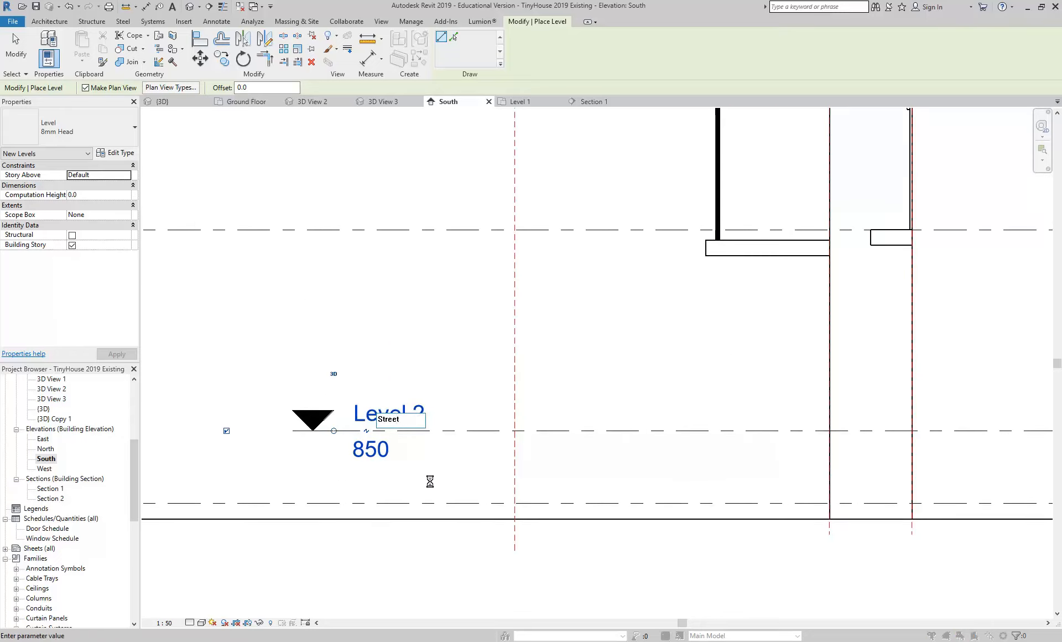
key("Return")
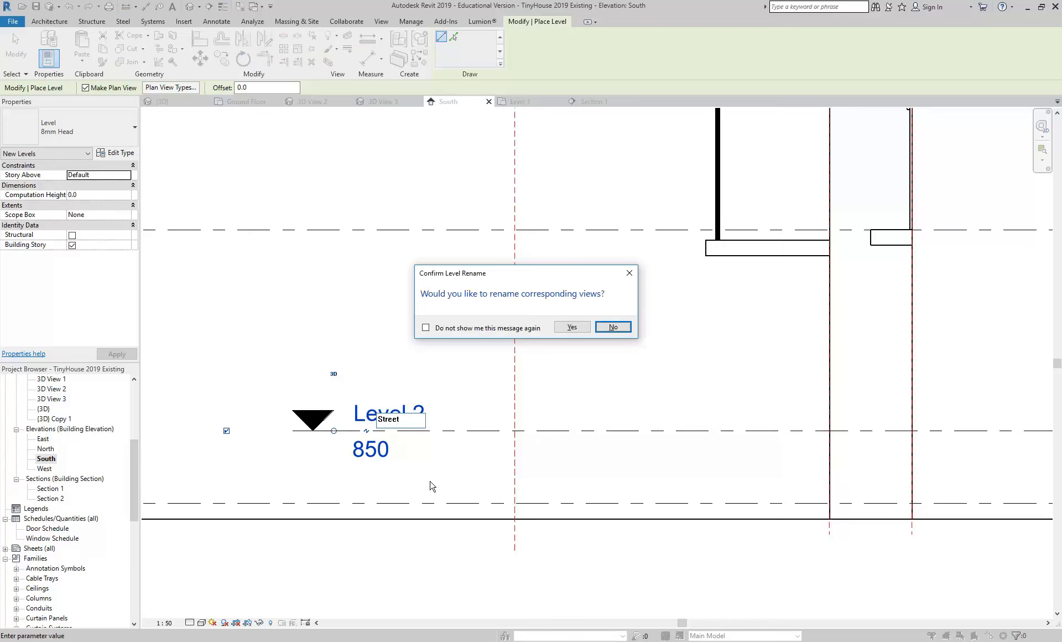
left_click(569, 328)
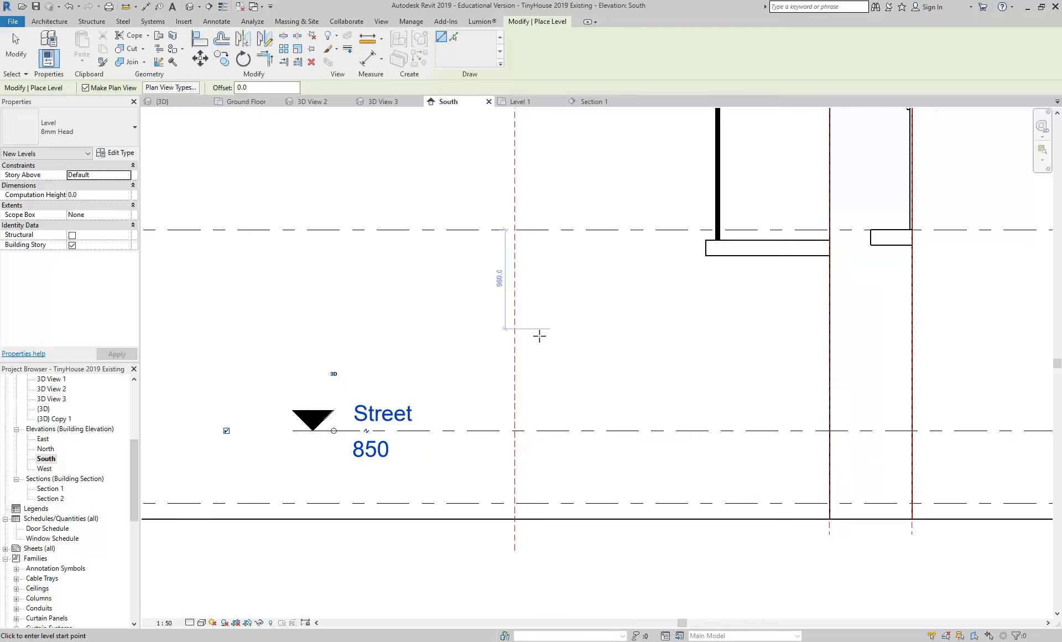
Step: Set the Street level's elevation to 500
left_click(363, 457)
type("500")
key("Return")
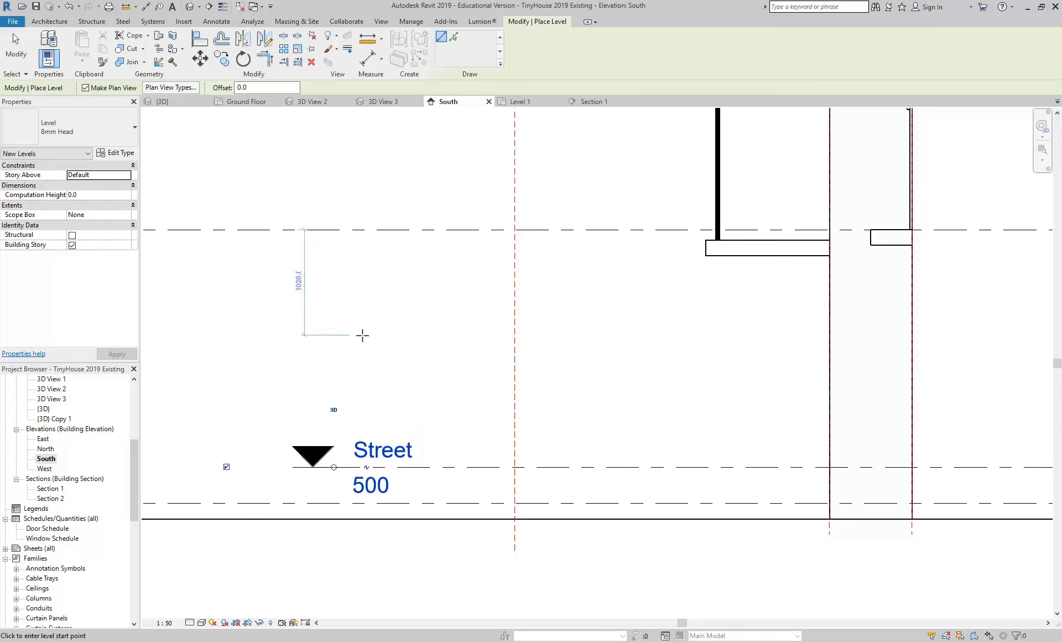
Step: Check the stair landing in the reference PDF, finish placing levels, and select the small Generic 150mm floor at Level 1
key("alt+Tab")
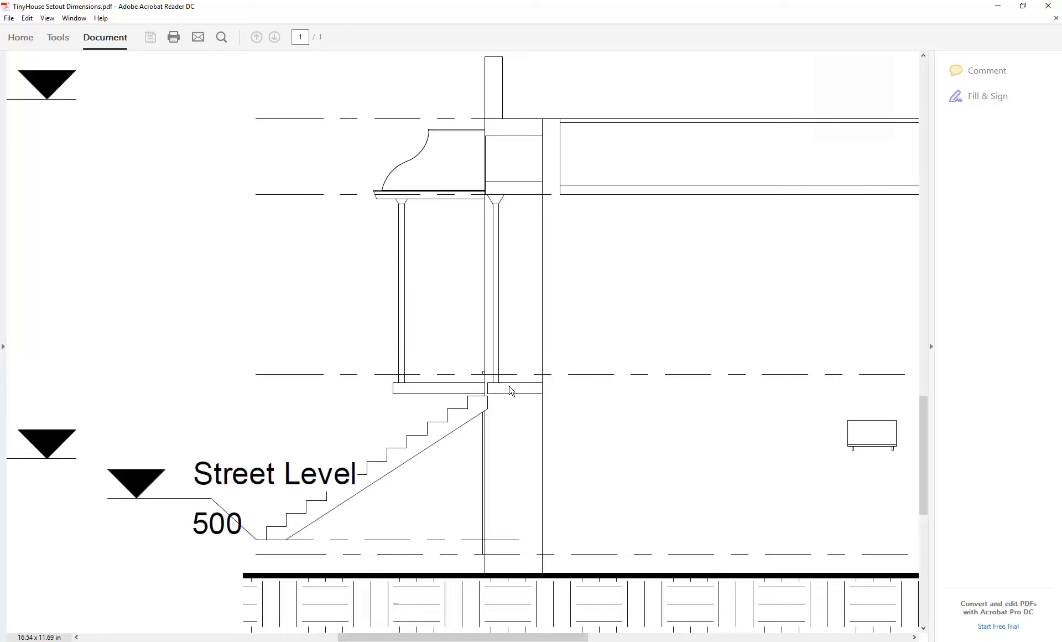
key("alt+Tab")
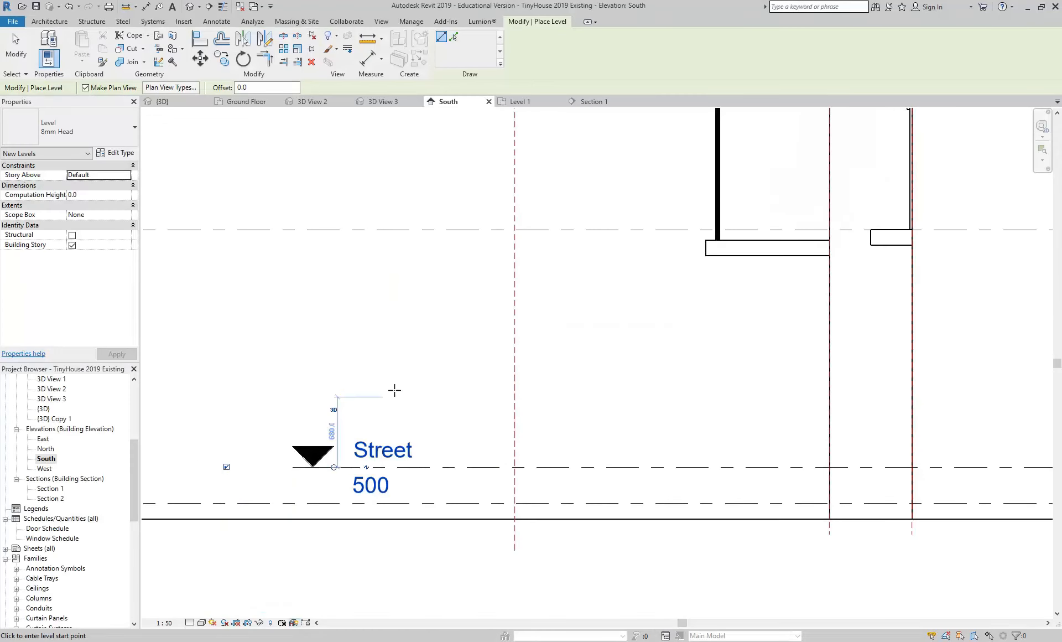
middle_click_drag(707, 285, 389, 348)
key("Escape")
key("Escape")
scroll(542, 317, "up", 2)
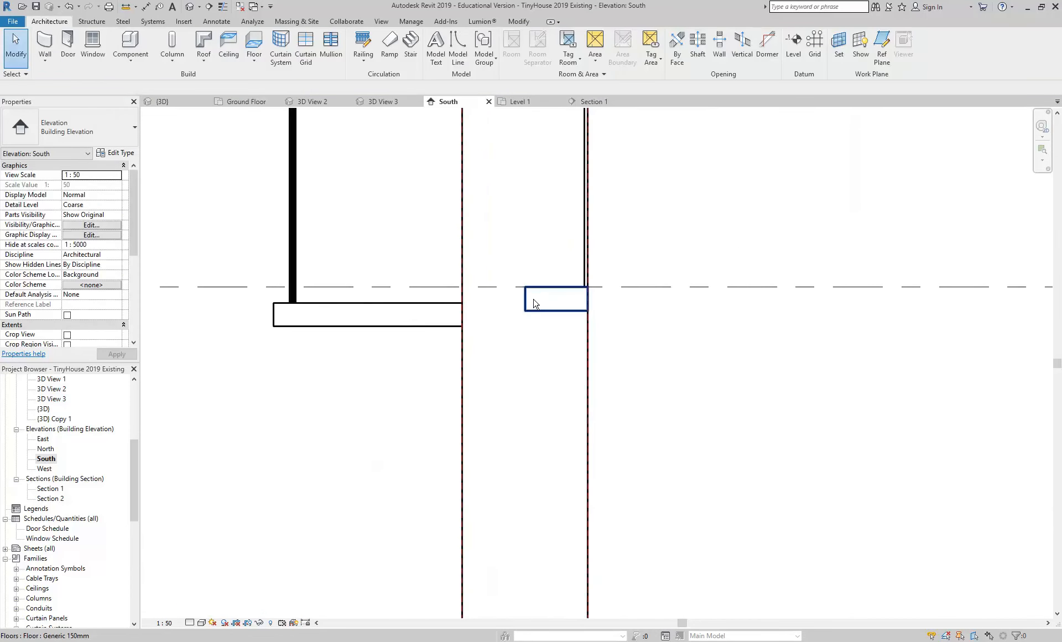
left_click(547, 315)
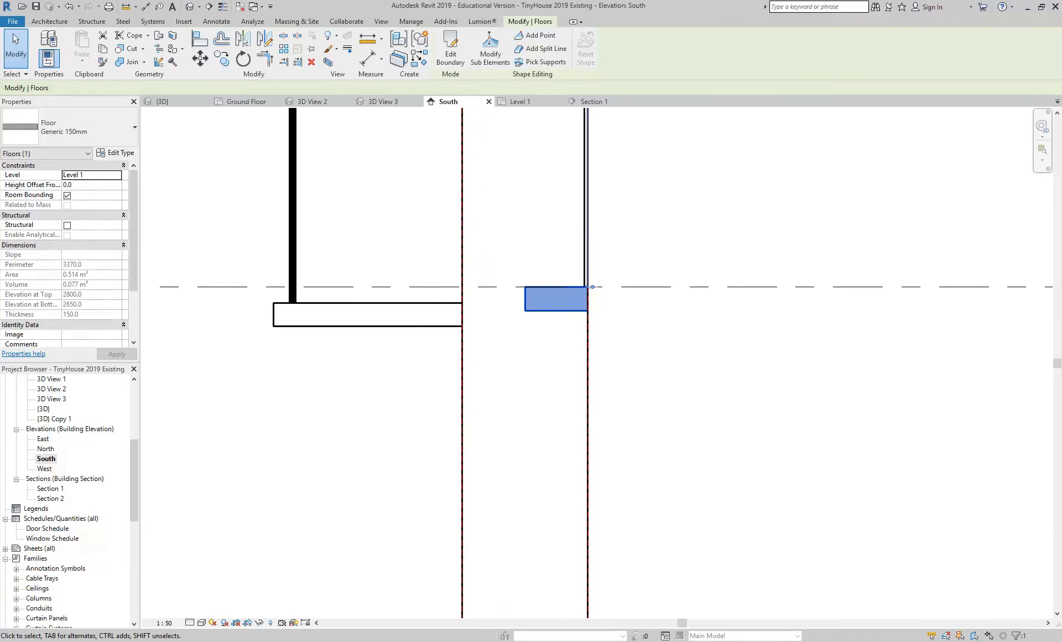
Step: Examine the stair and landing in the TinyHouse Setout Dimensions PDF and return to Revit
mouse_move(114, 641)
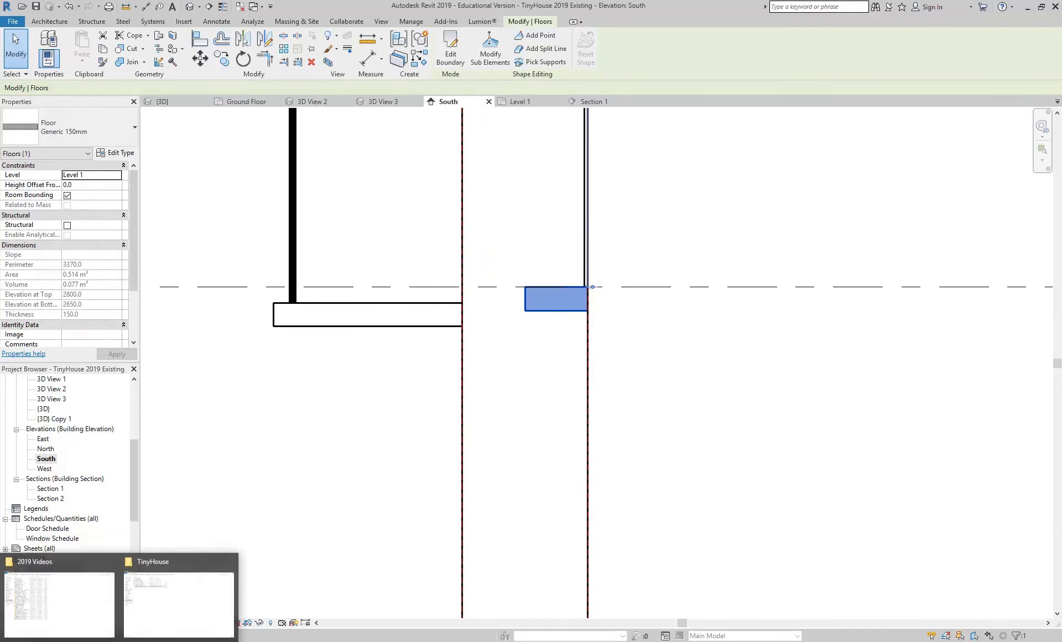
left_click(176, 608)
left_click(285, 641)
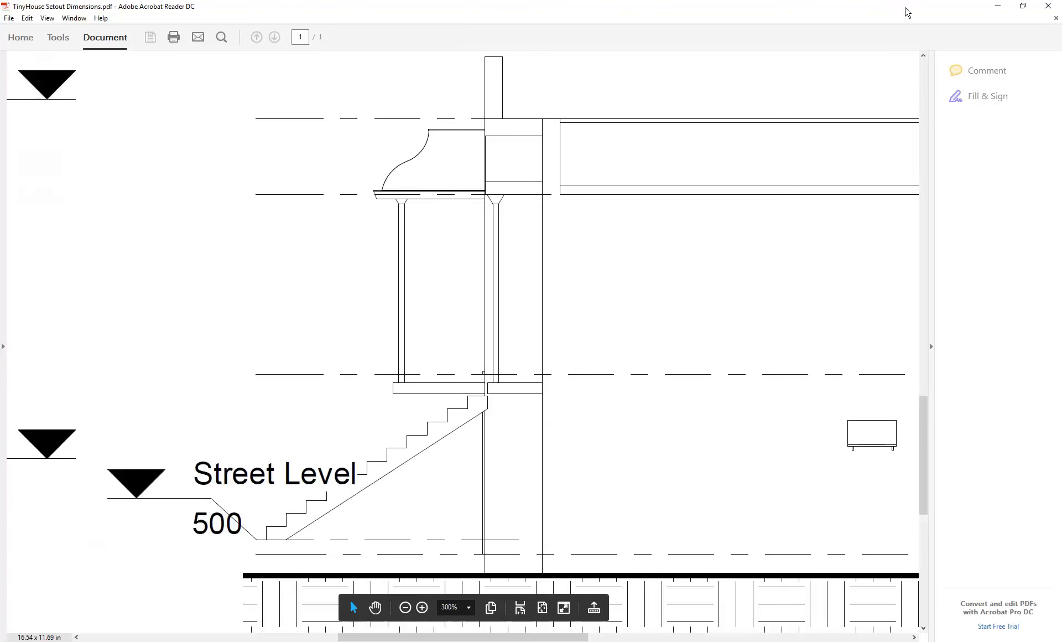
left_click(997, 6)
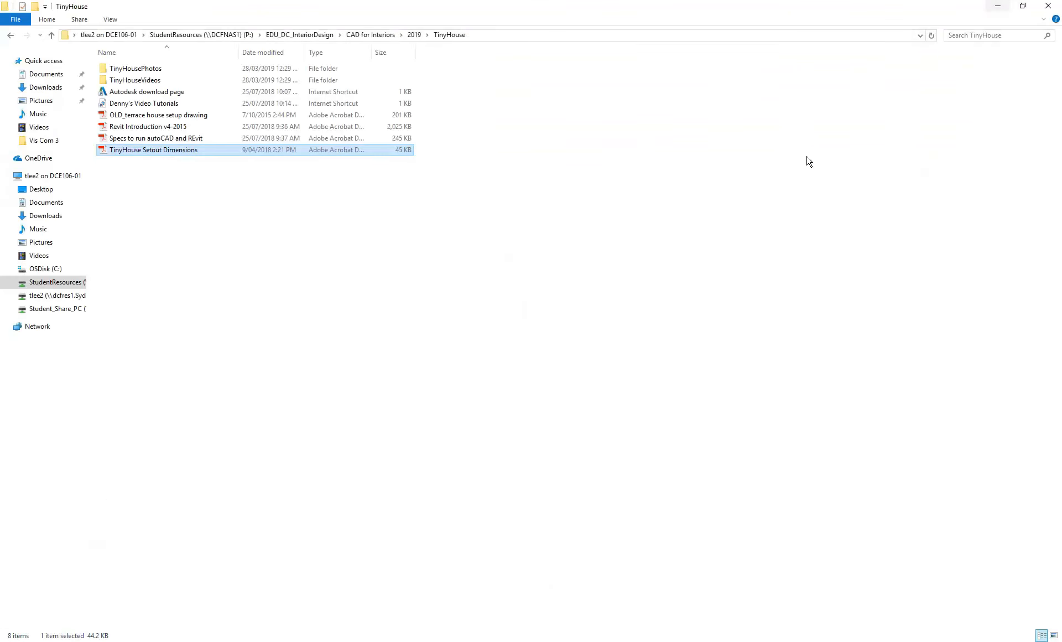
left_click(998, 6)
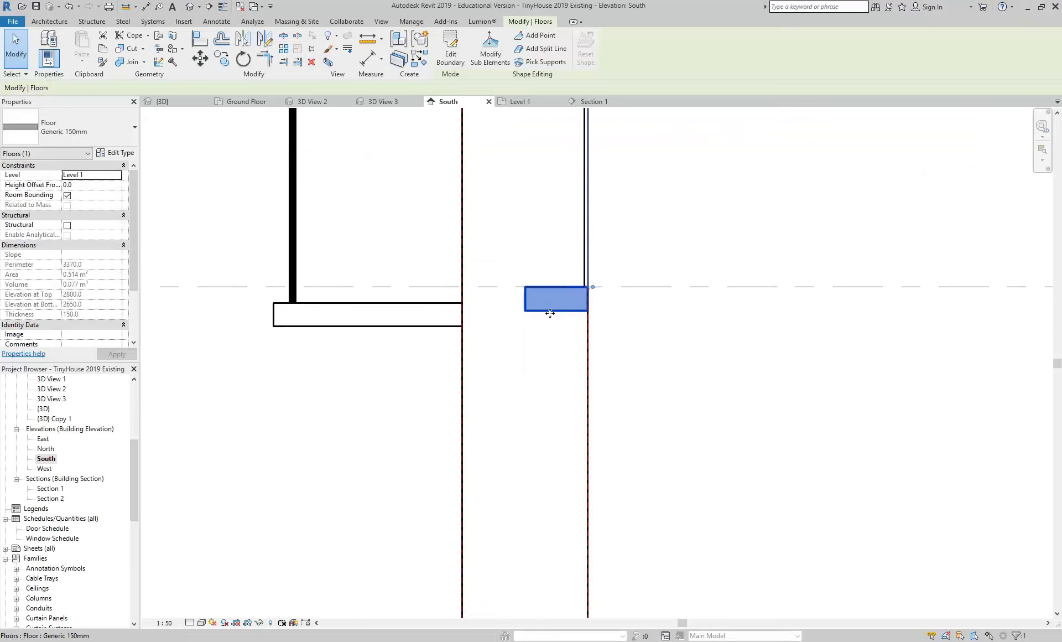
Step: Set the selected floor's height offset from Level 1 to -190
left_click(92, 185)
left_click(84, 183)
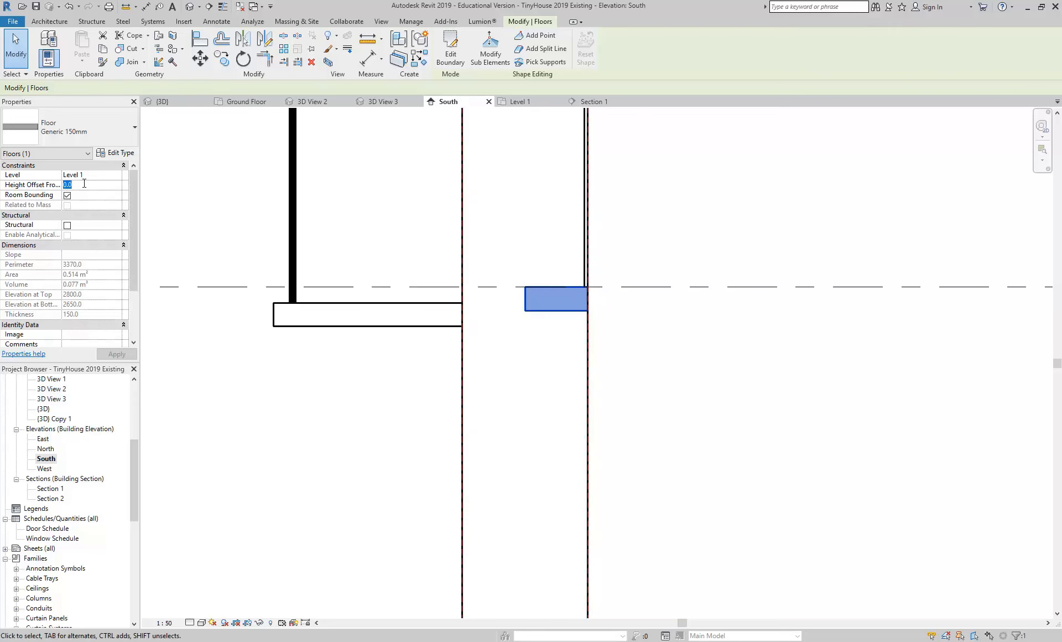
type("-190")
key("Return")
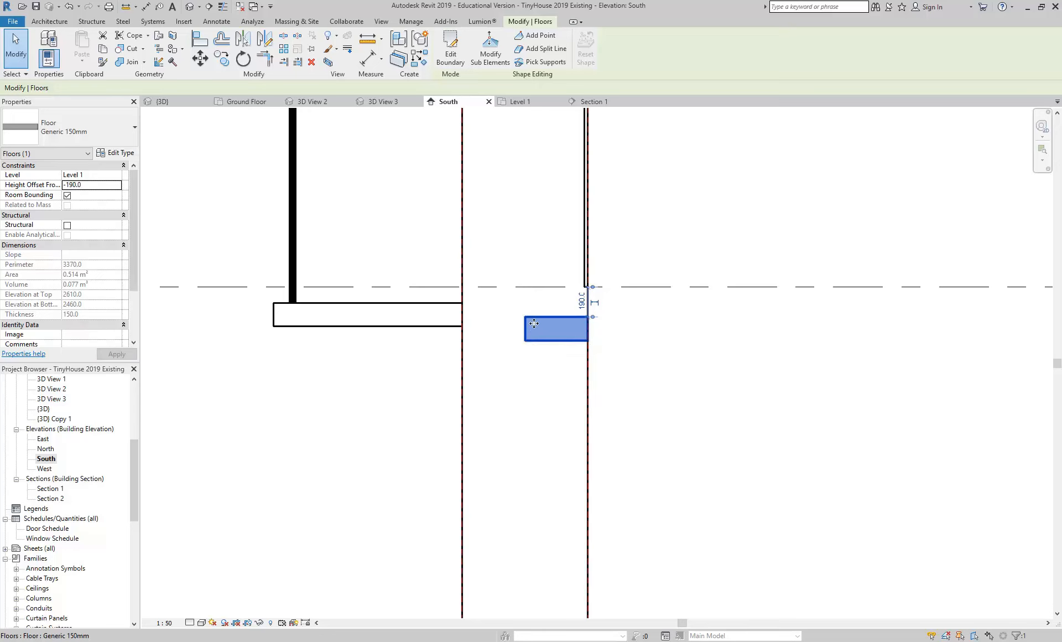
scroll(548, 310, "up", 2)
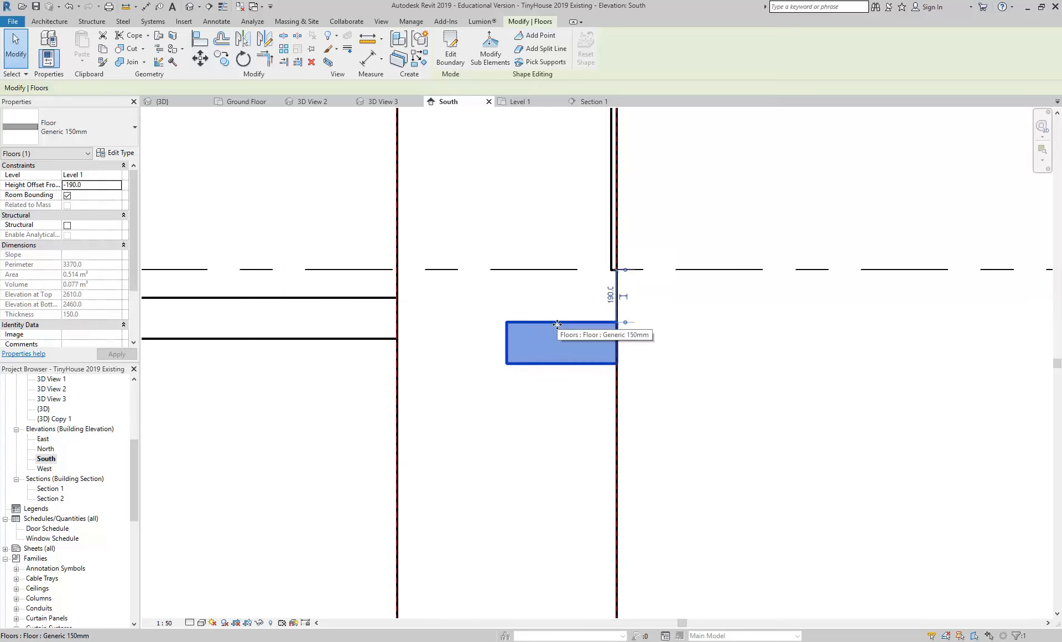
scroll(540, 377, "down", 2)
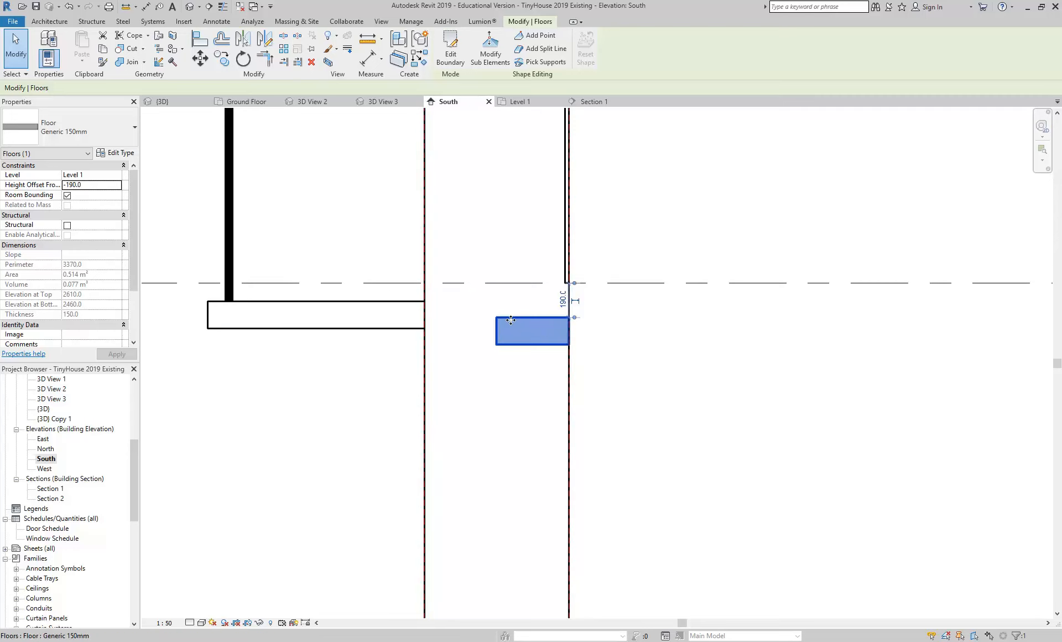
scroll(557, 258, "down", 3)
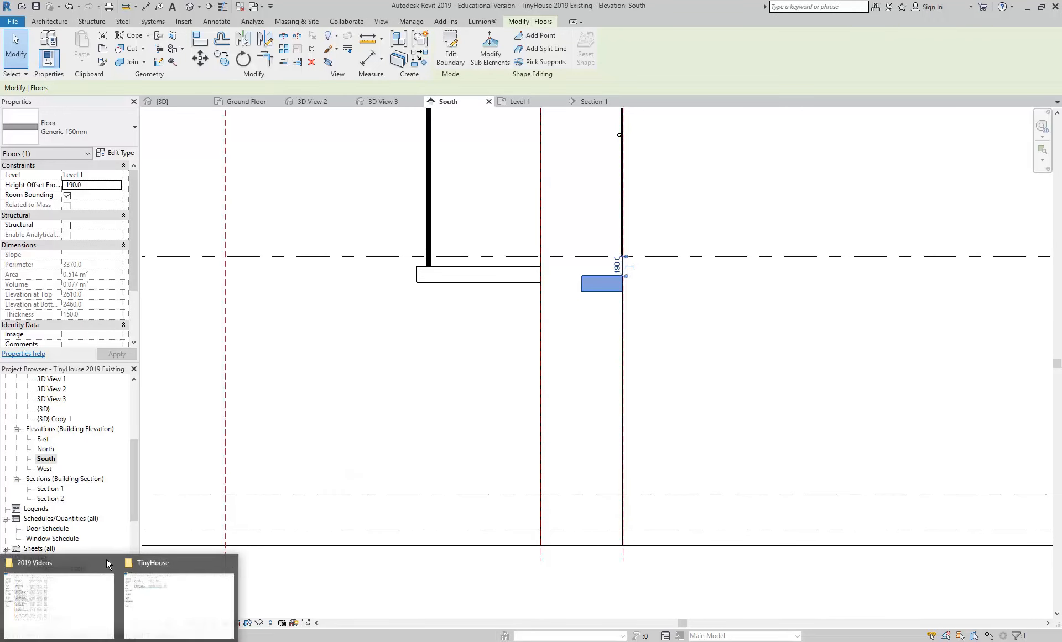
Step: Open the first picture in the TinyHousePhotos folder with Photos and examine the house's street frontage
left_click(163, 601)
double_click(132, 70)
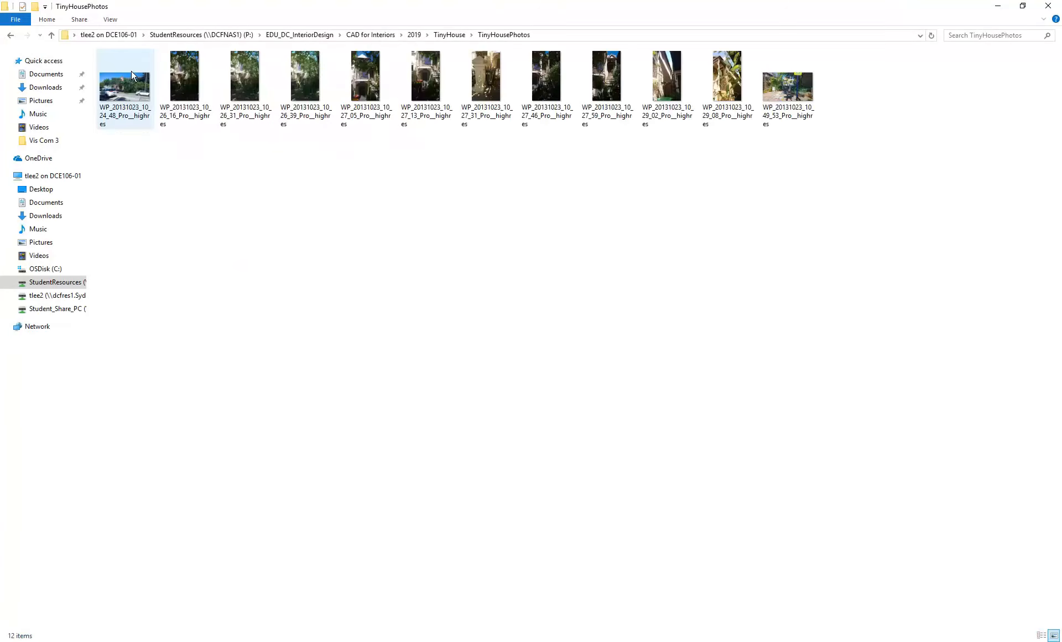
left_click(124, 96)
right_click(123, 91)
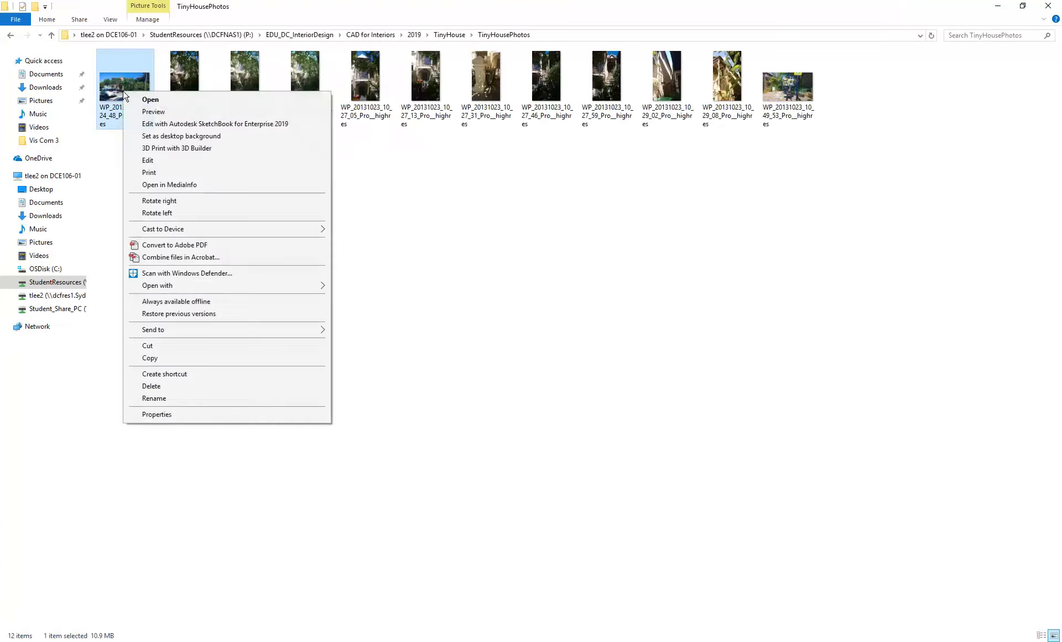
mouse_move(199, 285)
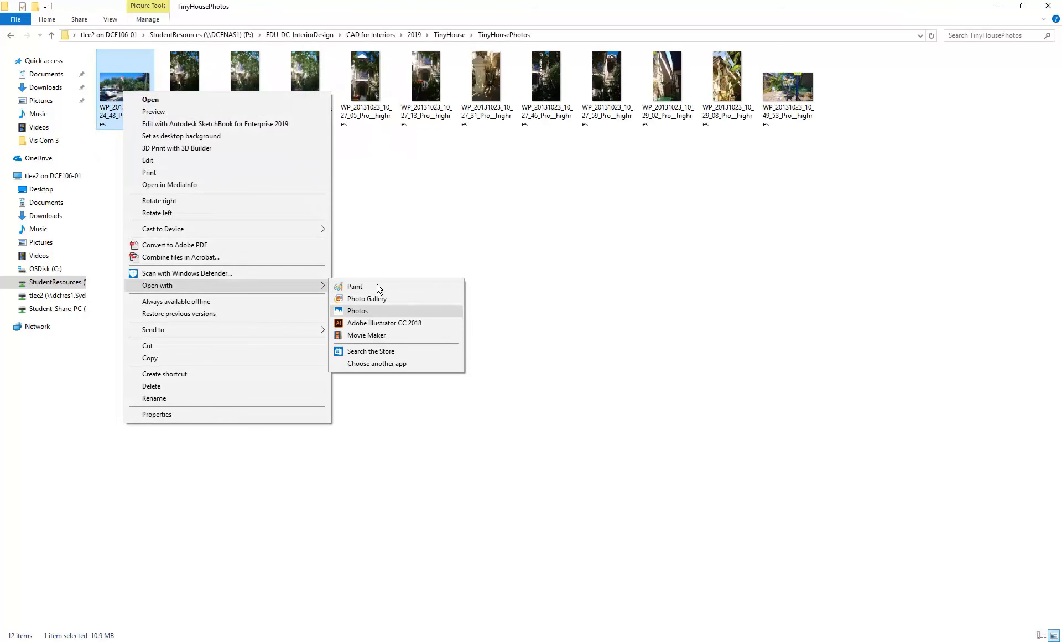
left_click(367, 311)
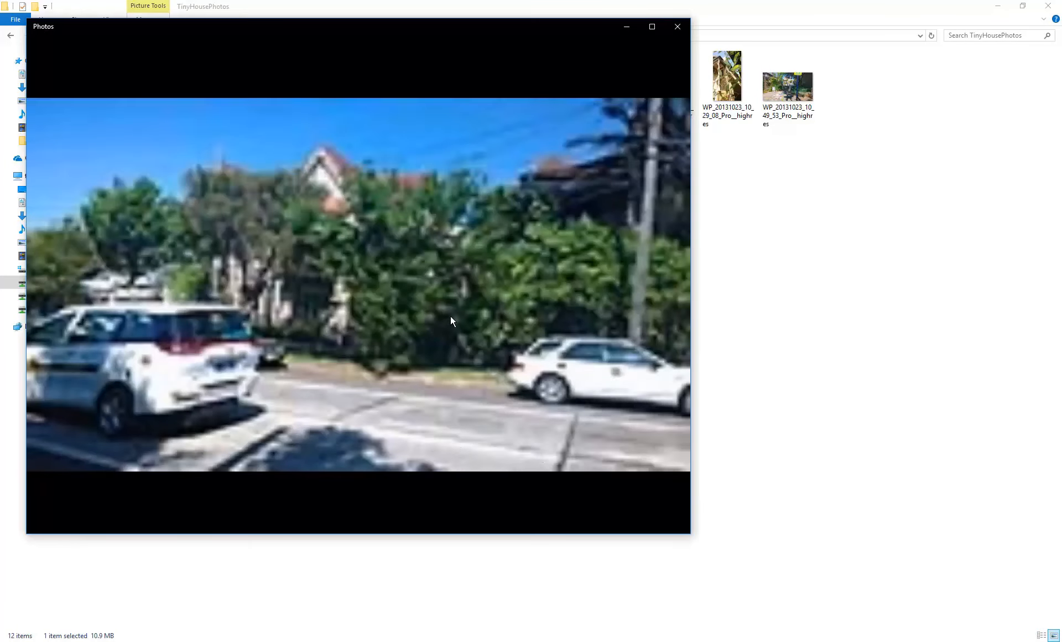
left_click(652, 26)
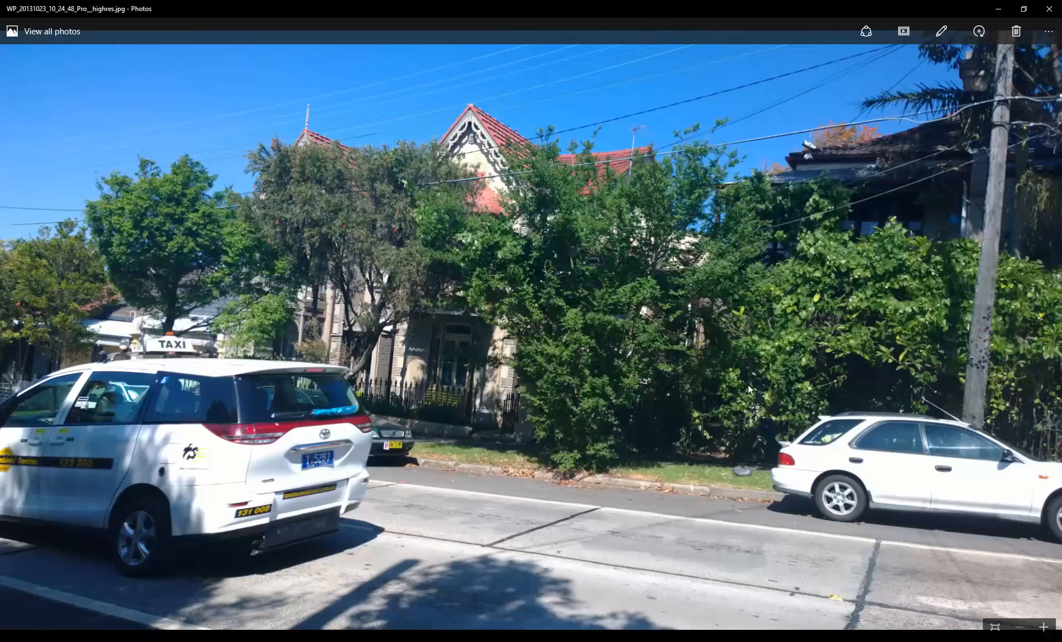
left_click(1024, 8)
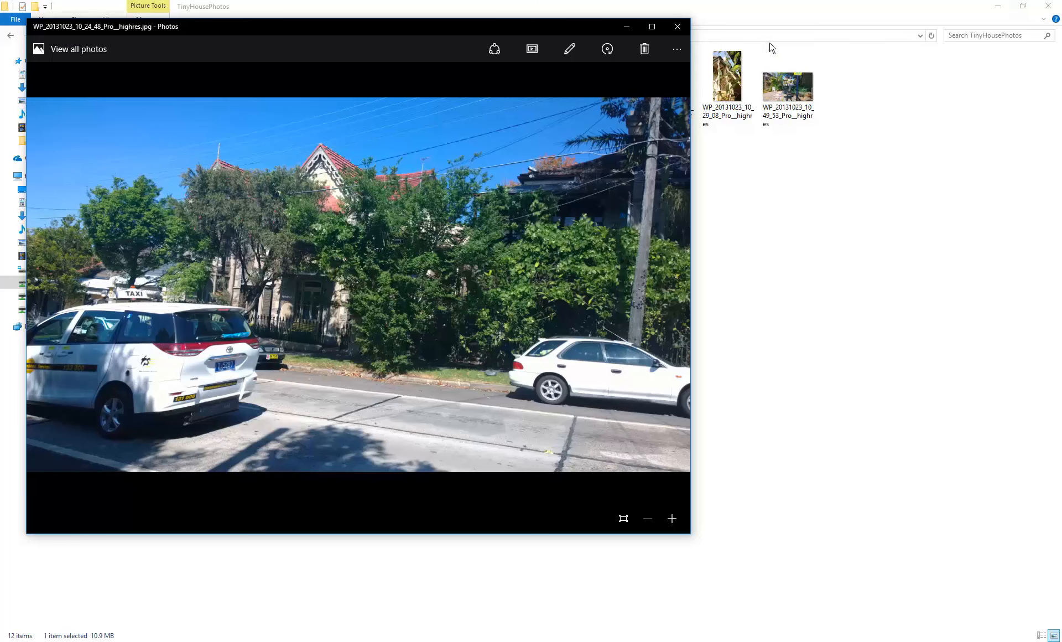
right_click(436, 283)
left_click(385, 283)
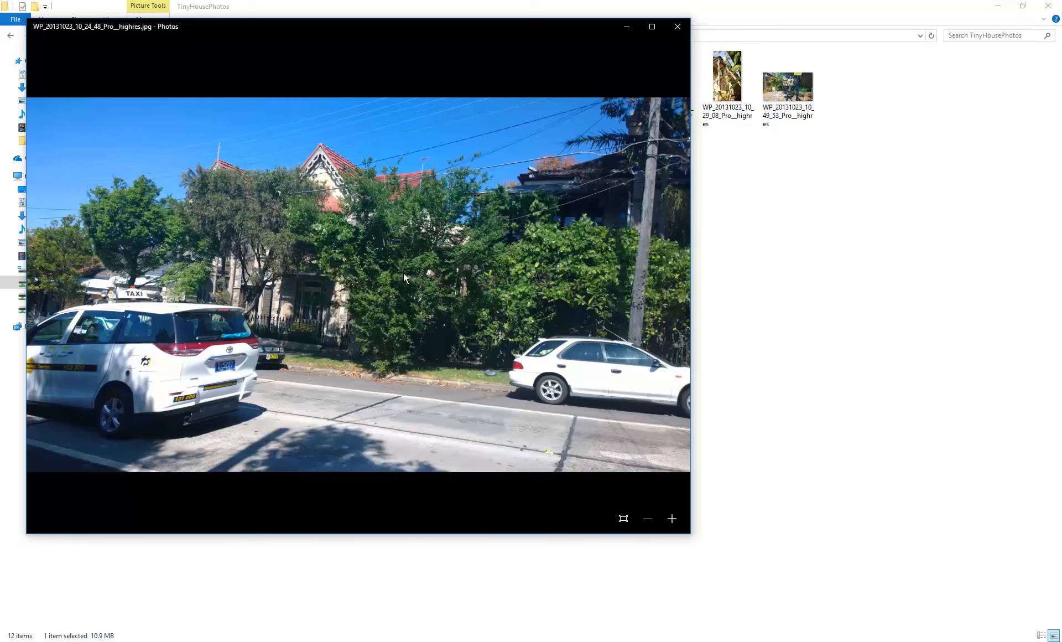
Step: Connect the joining student computer to the running demo and close Photos
right_click(403, 272)
left_click(417, 283)
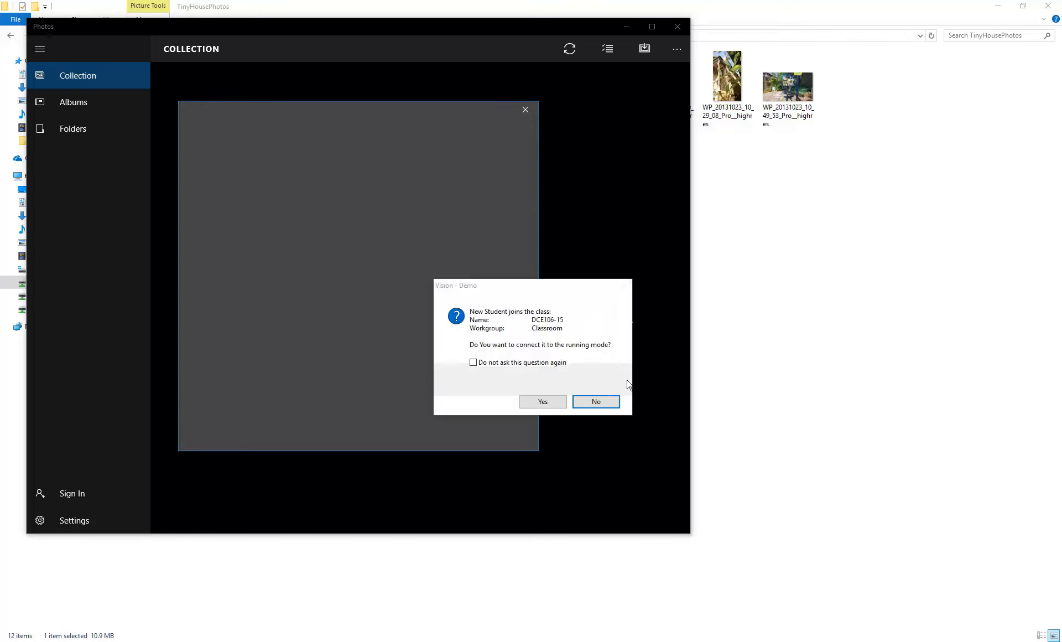
left_click(532, 402)
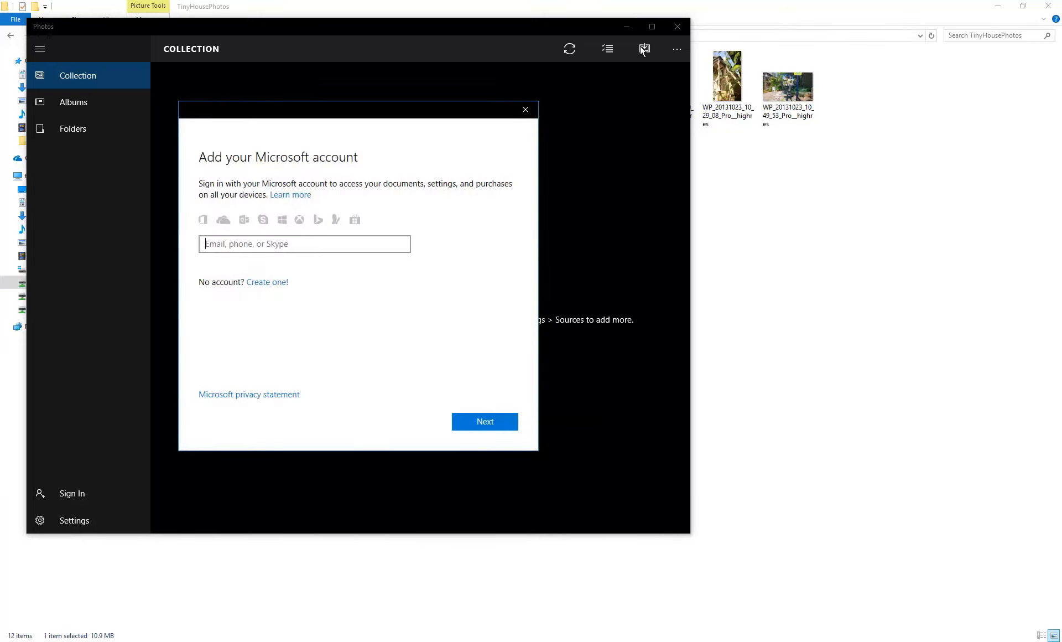
left_click(525, 110)
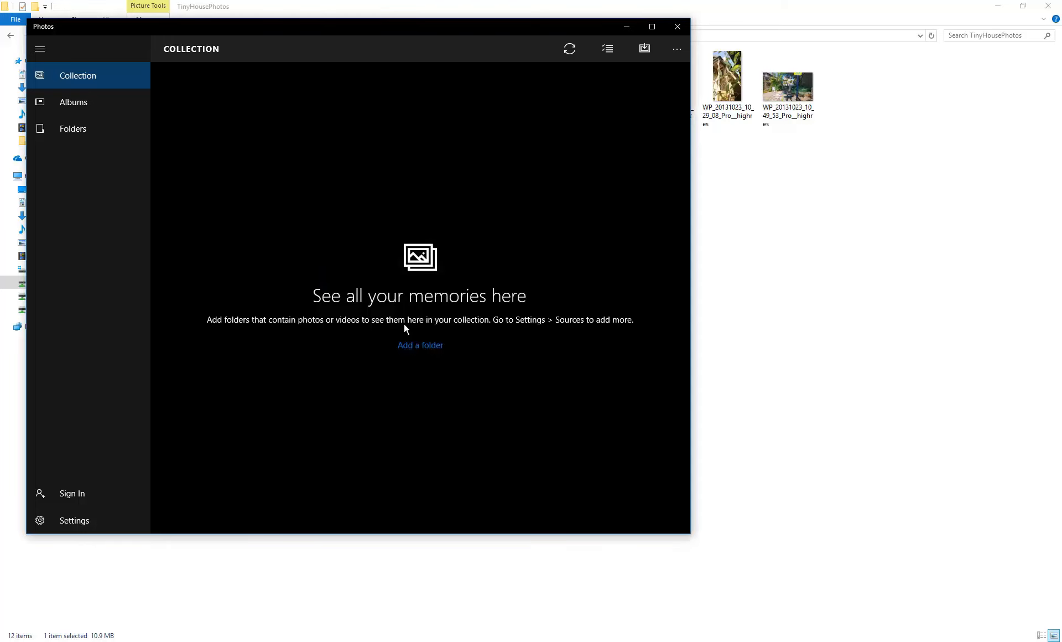
left_click(676, 27)
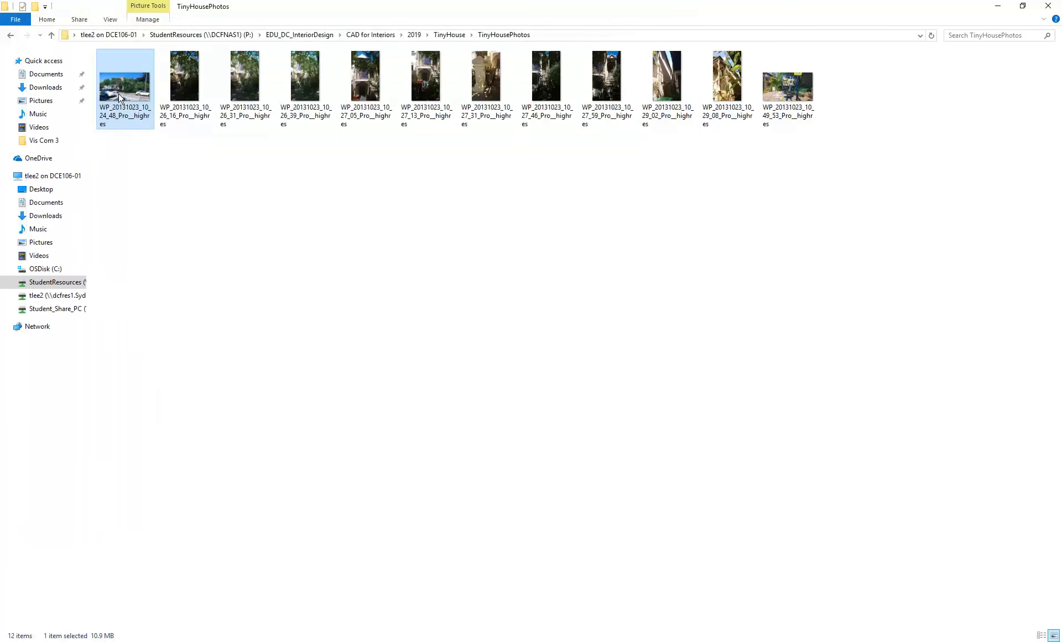
Step: Open the first TinyHousePhotos picture with Photo Gallery and examine the fifth photo's entry door and front steps up close
right_click(130, 67)
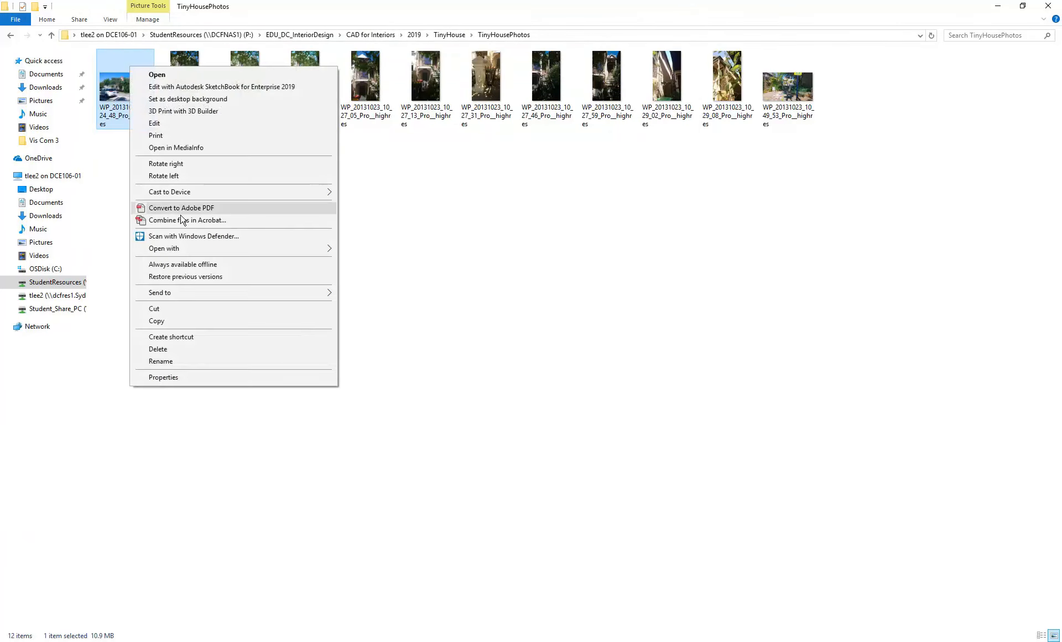
mouse_move(189, 250)
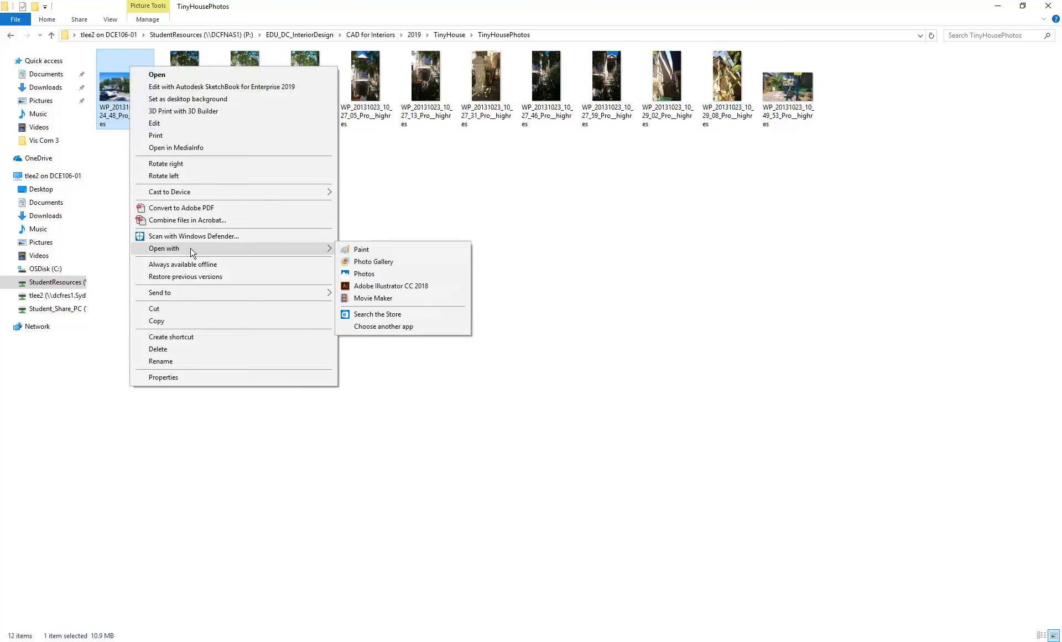
left_click(386, 264)
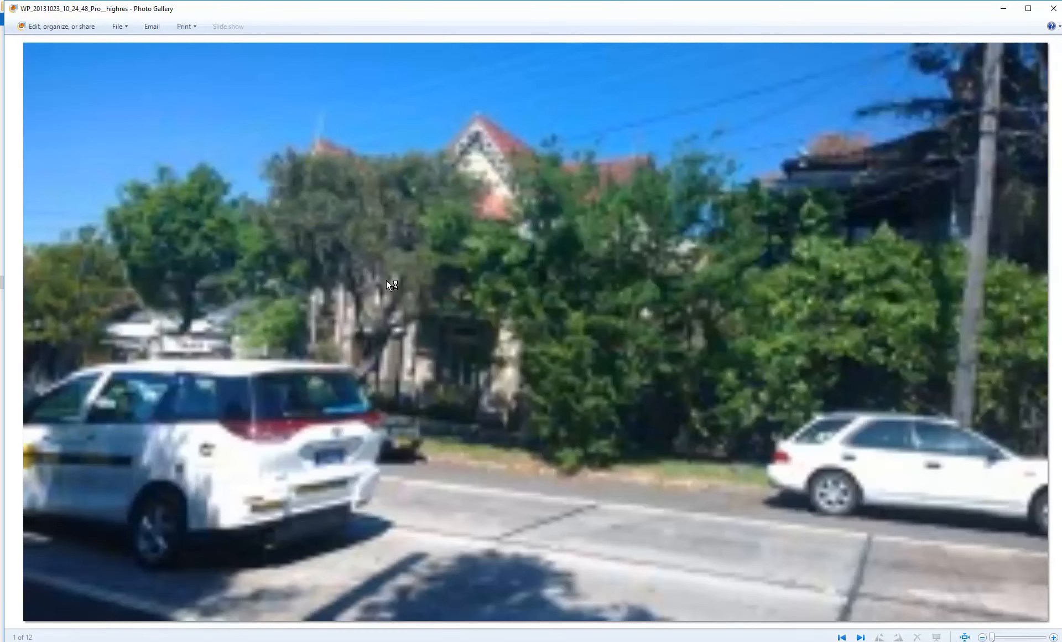
left_click(859, 636)
left_click(859, 637)
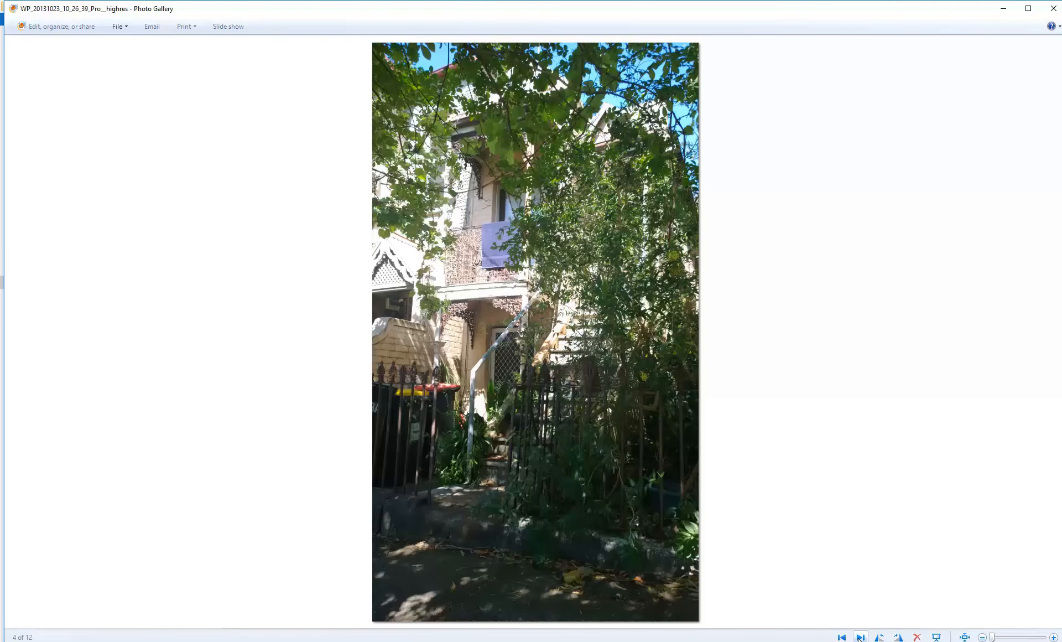
left_click(859, 637)
left_click(860, 637)
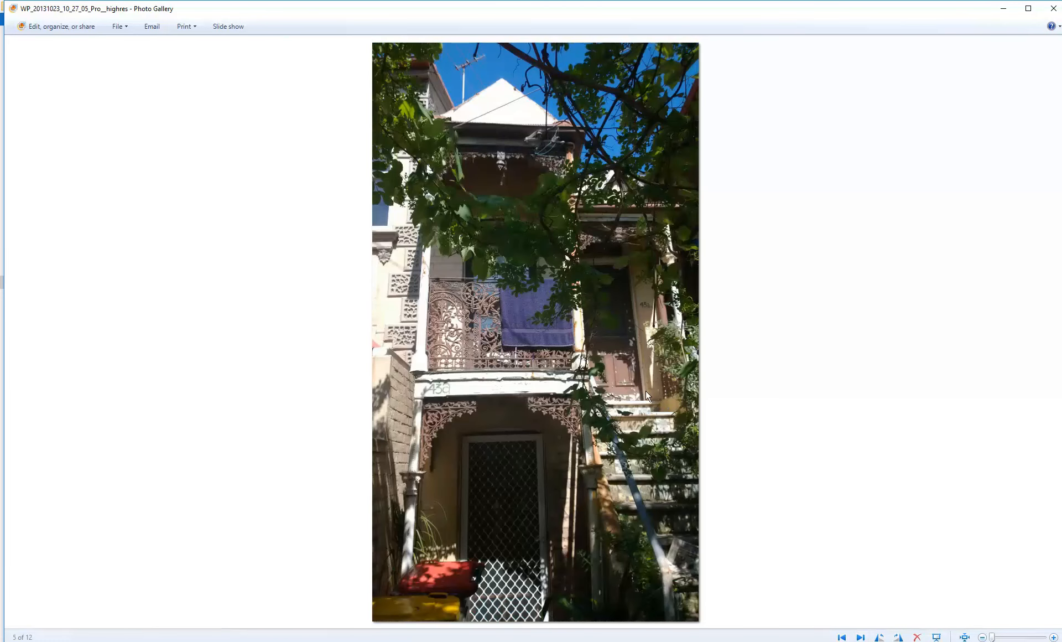
scroll(645, 390, "up", 3)
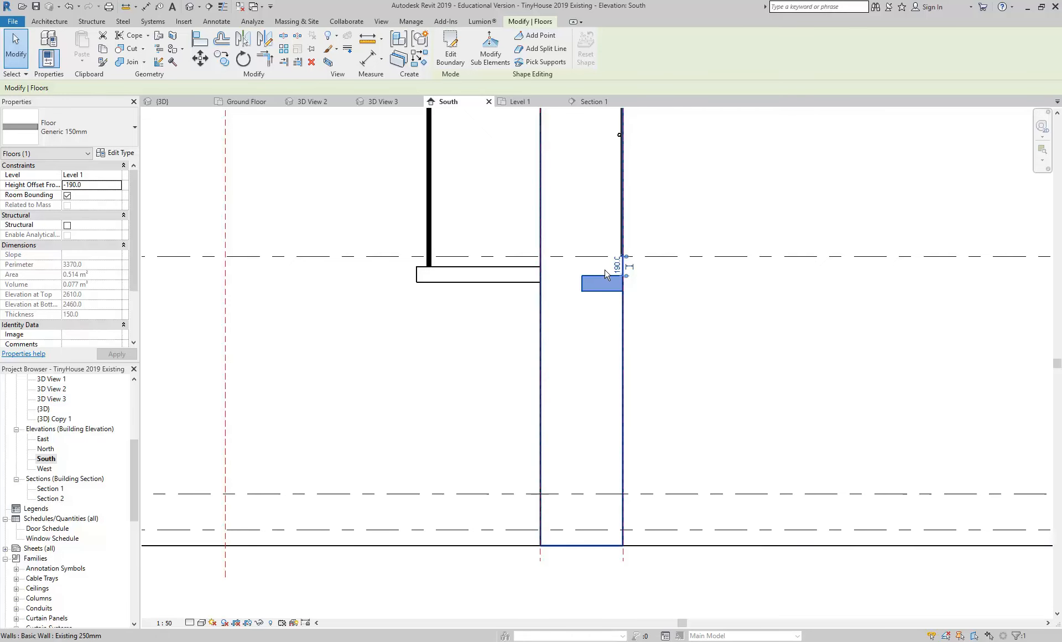
Step: Connect the joining student computers to the demo and set the small entry floor's distance below Level 1 to 50 in Revit
scroll(607, 274, "up", 3)
left_click(631, 262)
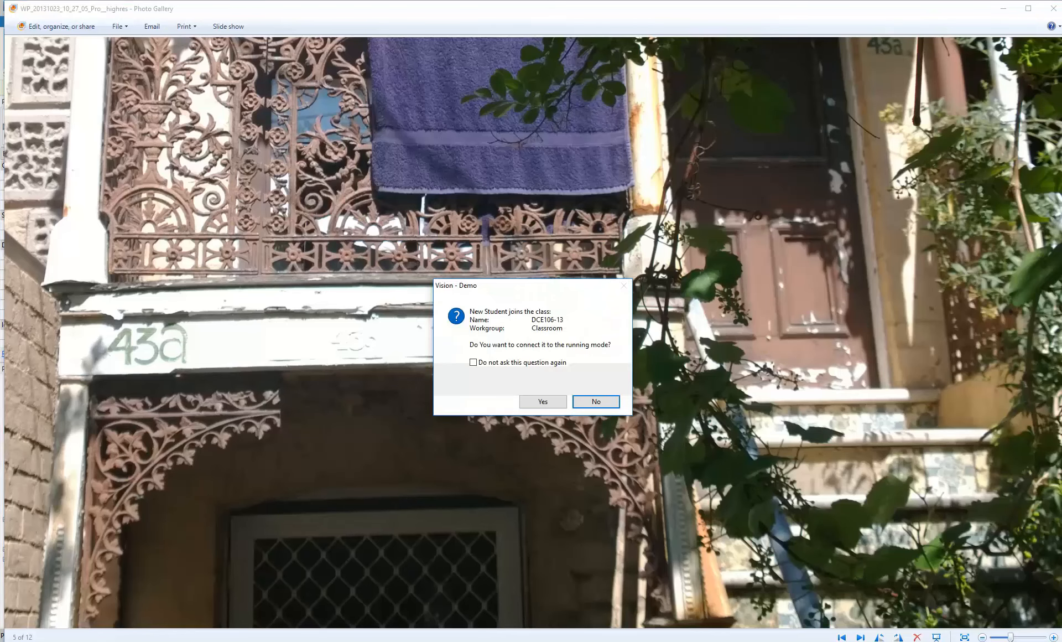
left_click(534, 403)
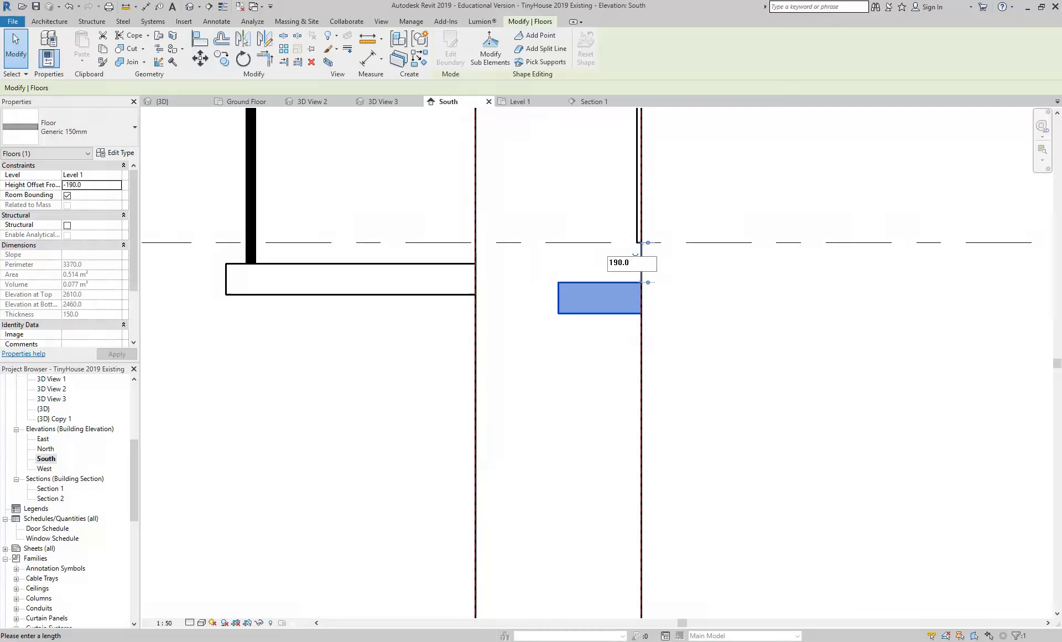
left_click(544, 401)
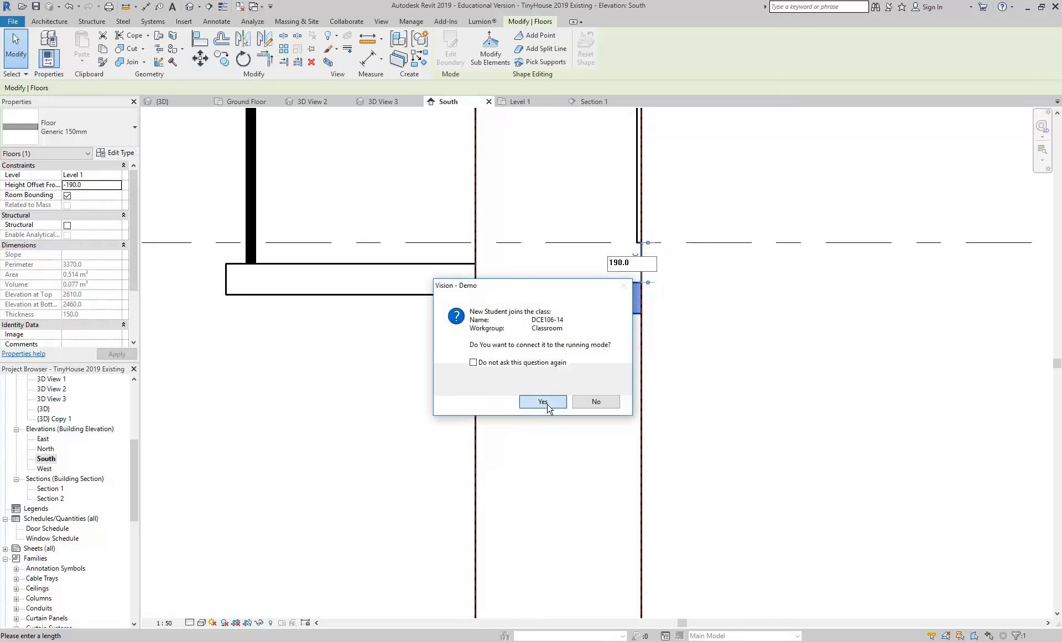
left_click_drag(638, 262, 550, 249)
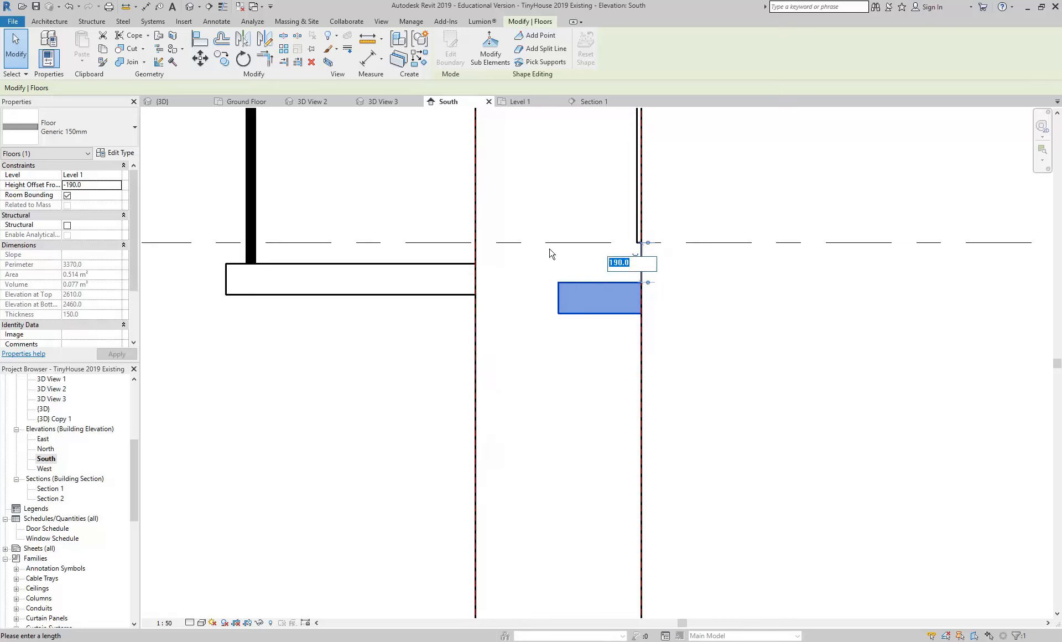
type("50")
key("Return")
scroll(596, 221, "up", 2)
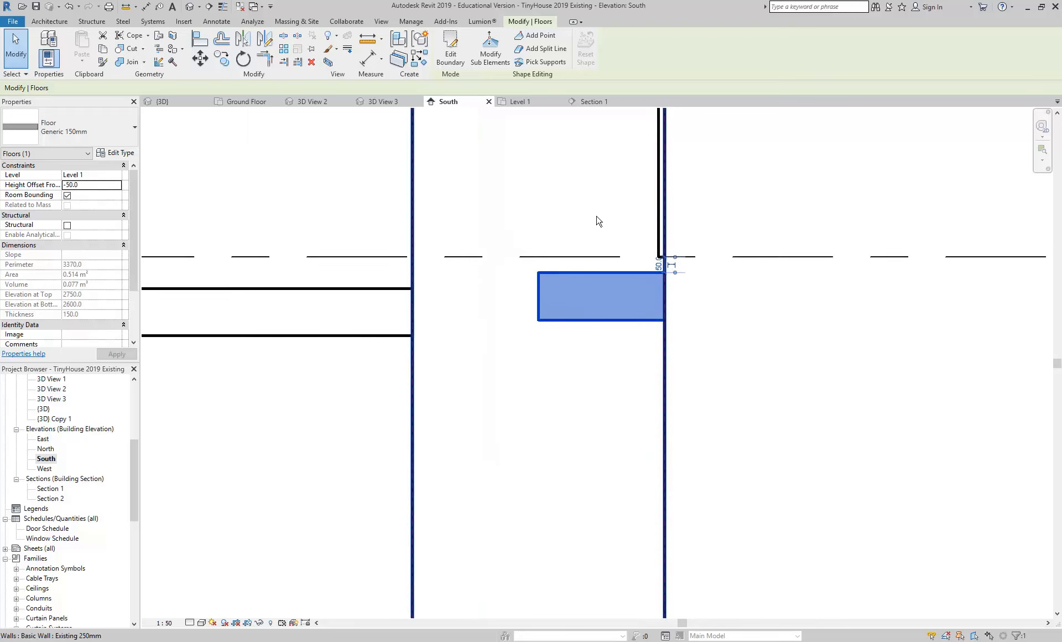
middle_click_drag(597, 221, 562, 230)
scroll(562, 230, "up", 1)
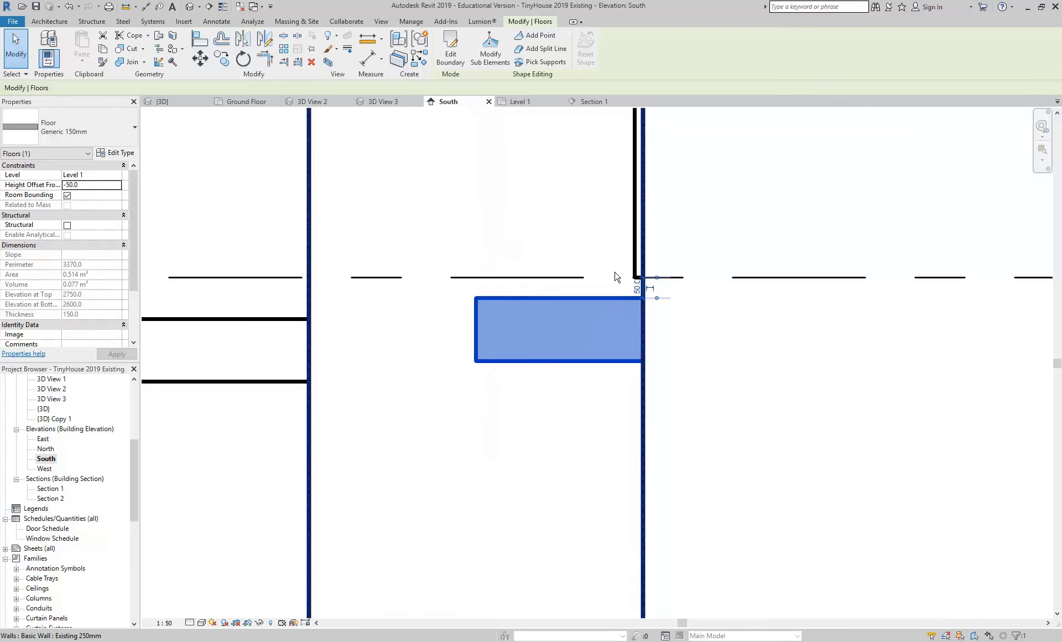
scroll(611, 271, "up", 2)
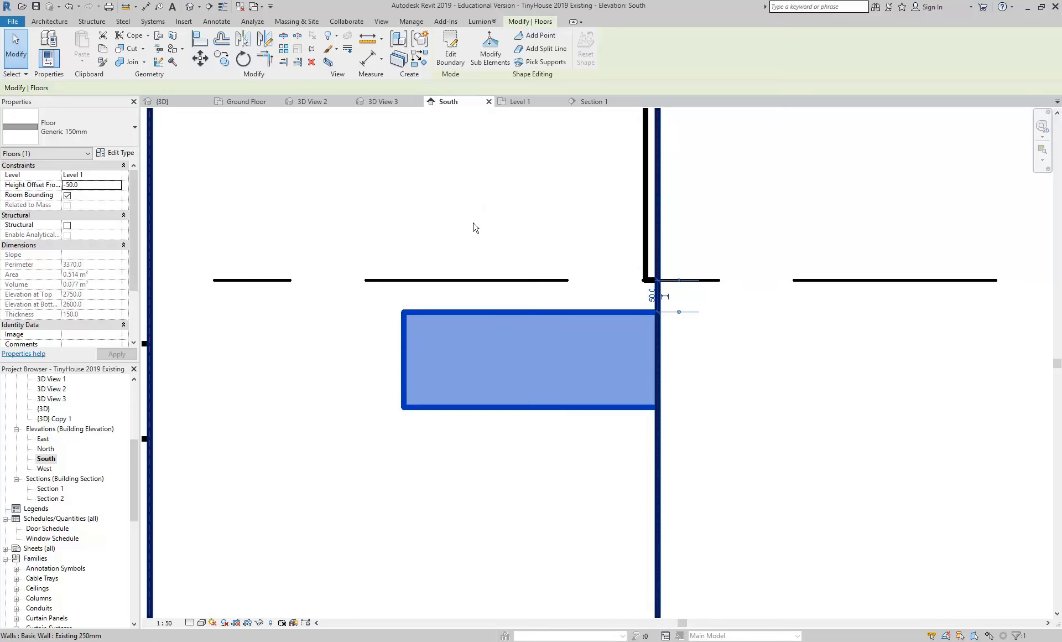
middle_click_drag(474, 228, 492, 245)
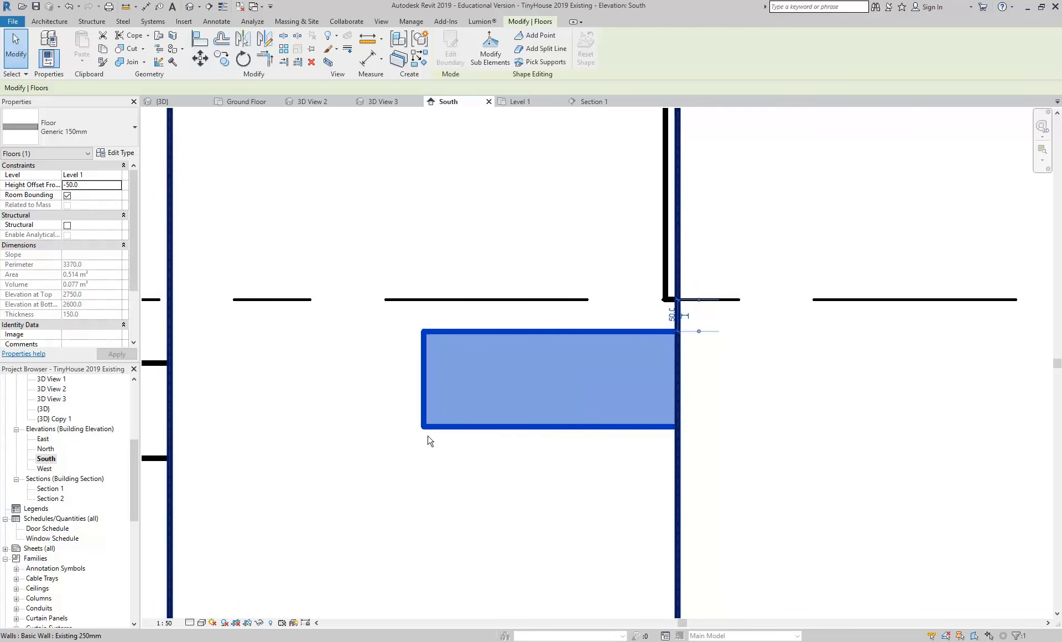
Step: Switch to Netop Vision Pro, stop the demo on student computers DCE106-12 to DCE106-16, and return to Revit
left_click(229, 641)
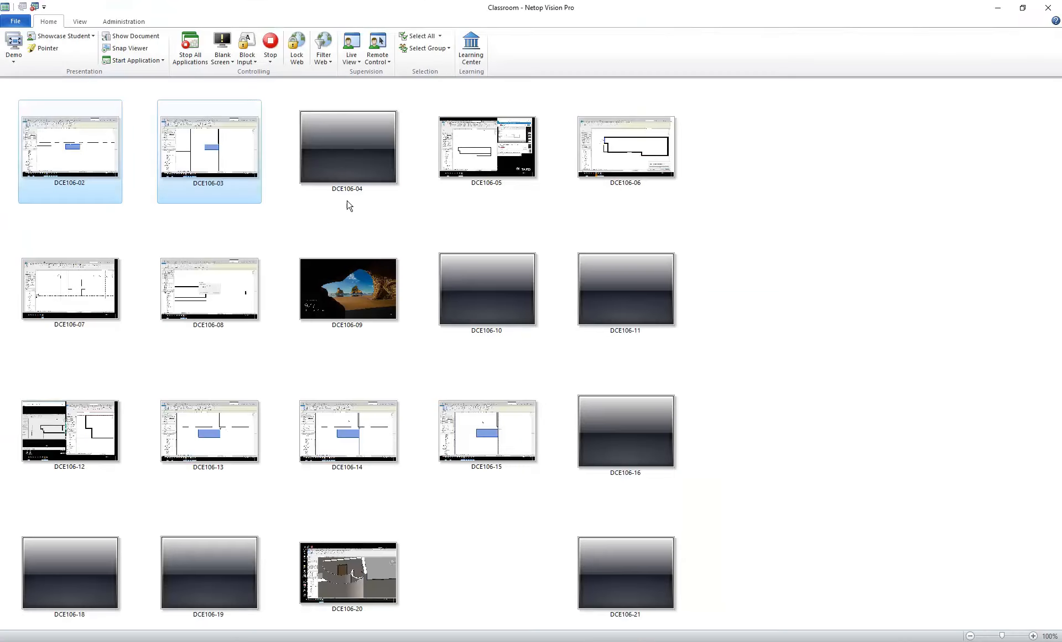
left_click(293, 230)
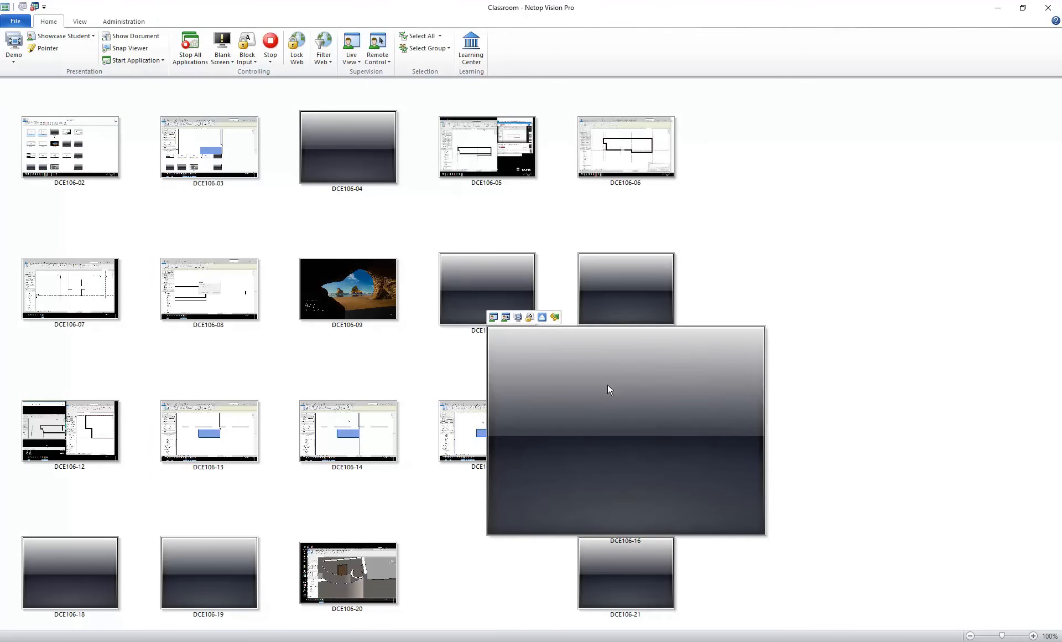
left_click_drag(725, 374, 3, 486)
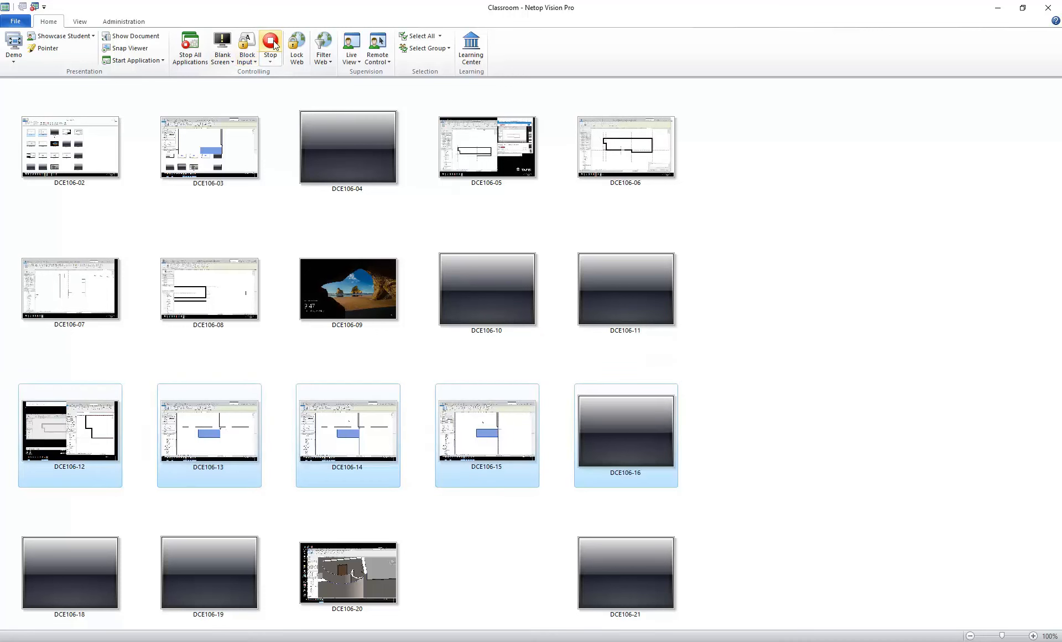
left_click(942, 348)
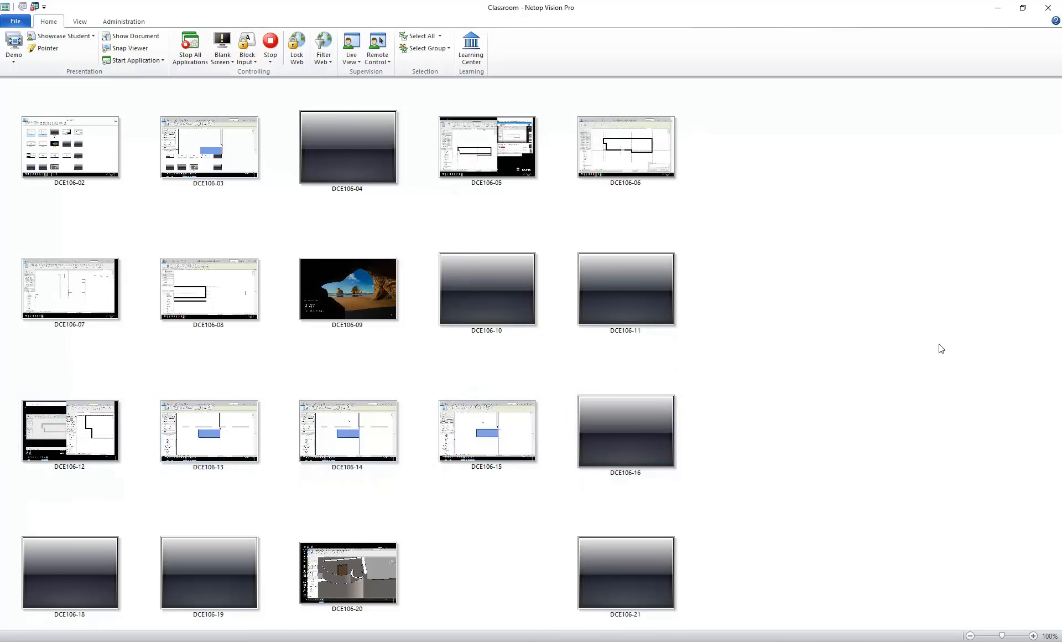
left_click(998, 8)
scroll(643, 231, "down", 4)
middle_click_drag(637, 268, 578, 272)
scroll(568, 351, "down", 3)
middle_click_drag(568, 354, 745, 292)
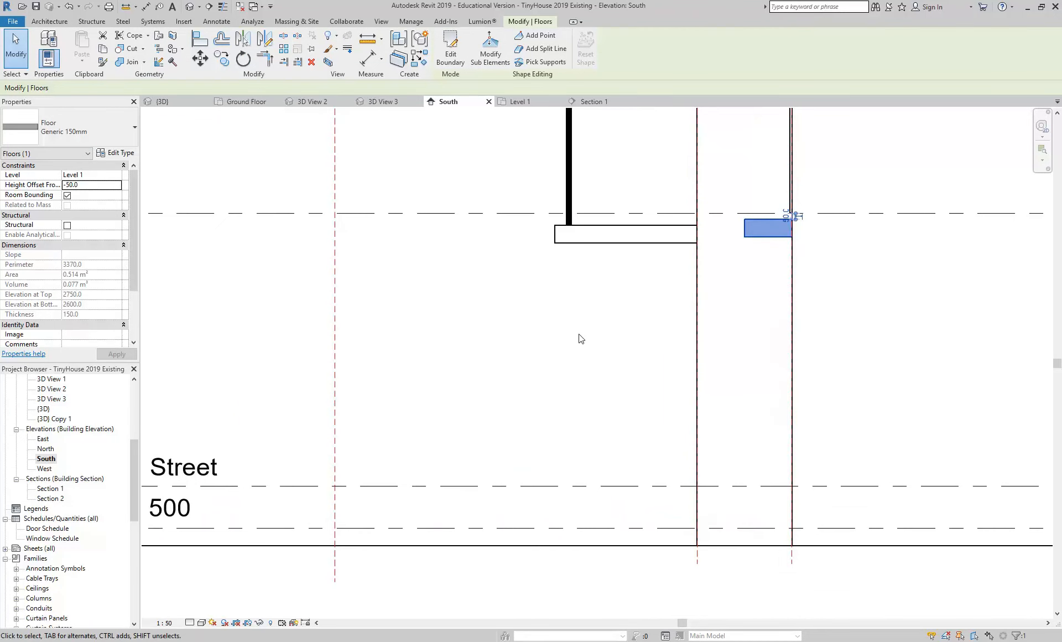
Step: Switch to Netop Vision Pro, start the demo for student computers DCE106-02 to DCE106-04, and return to Revit
key("alt+Tab")
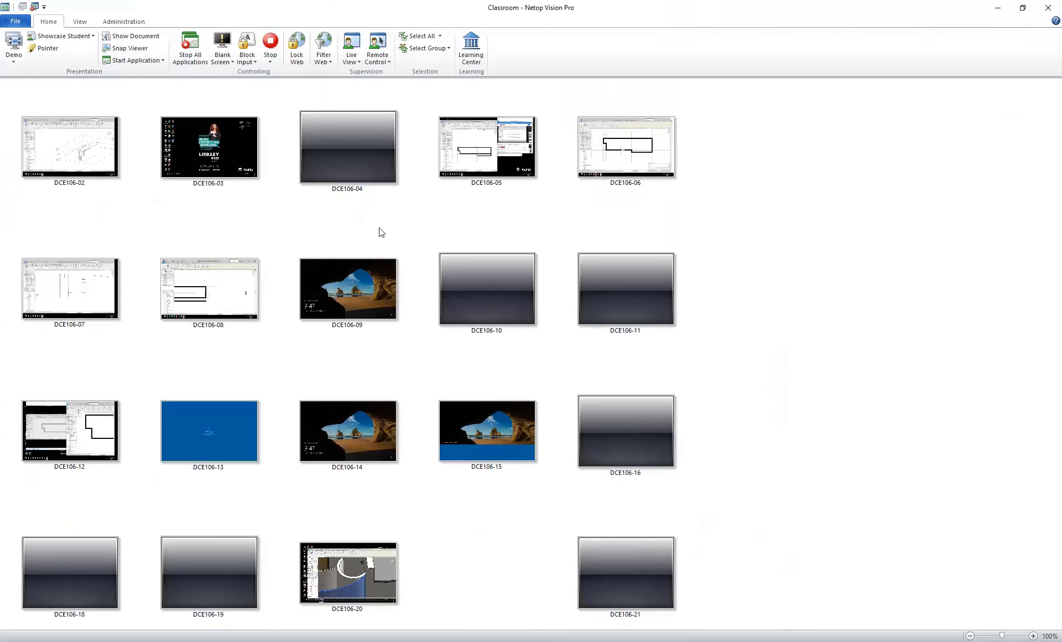
left_click_drag(418, 101, 6, 210)
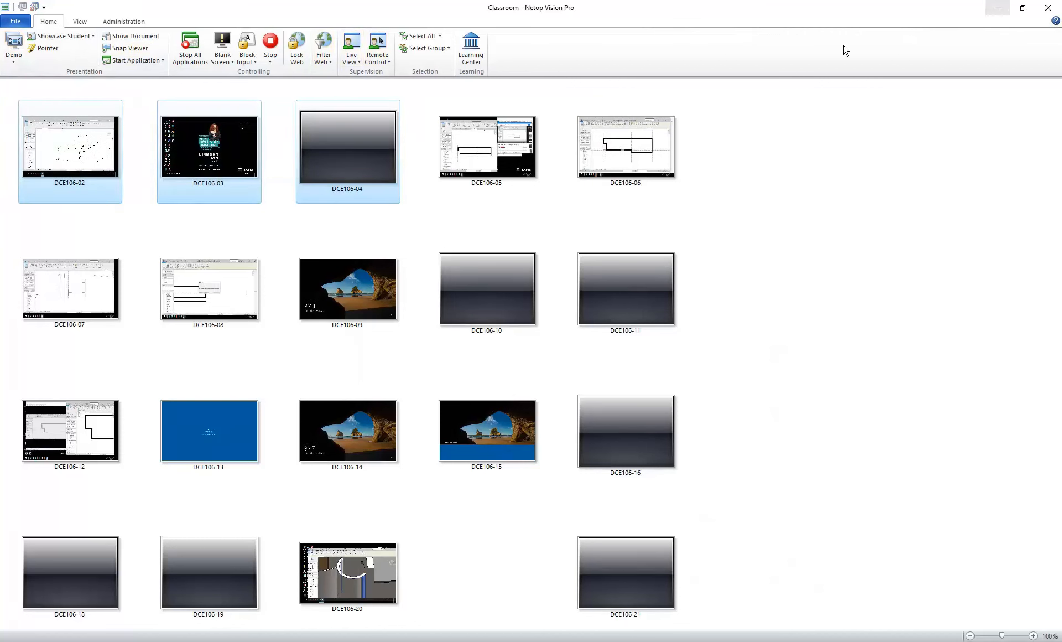
mouse_move(202, 181)
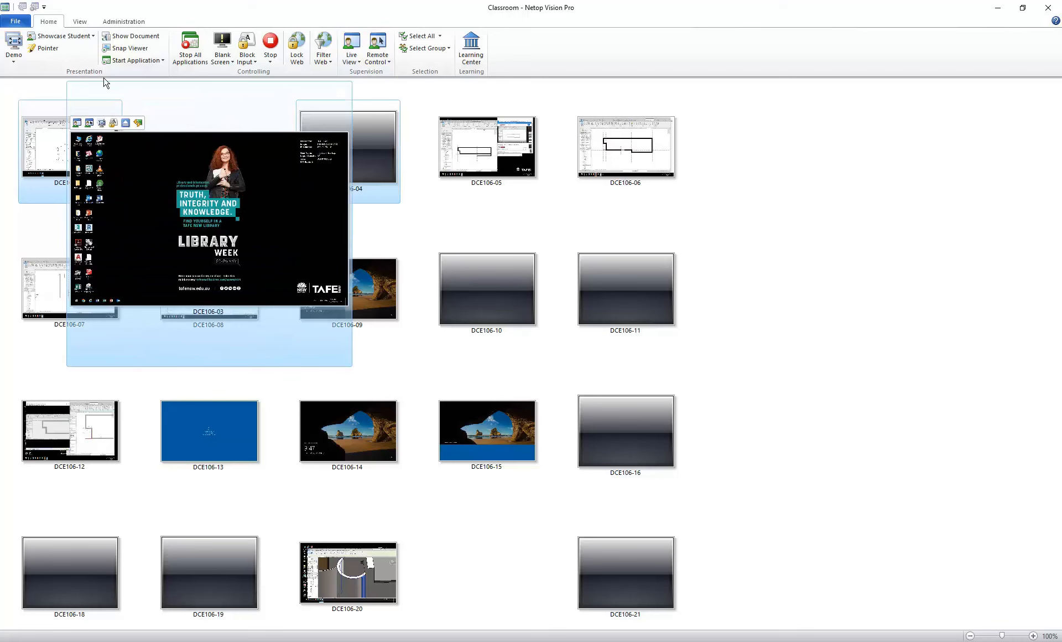
mouse_move(297, 194)
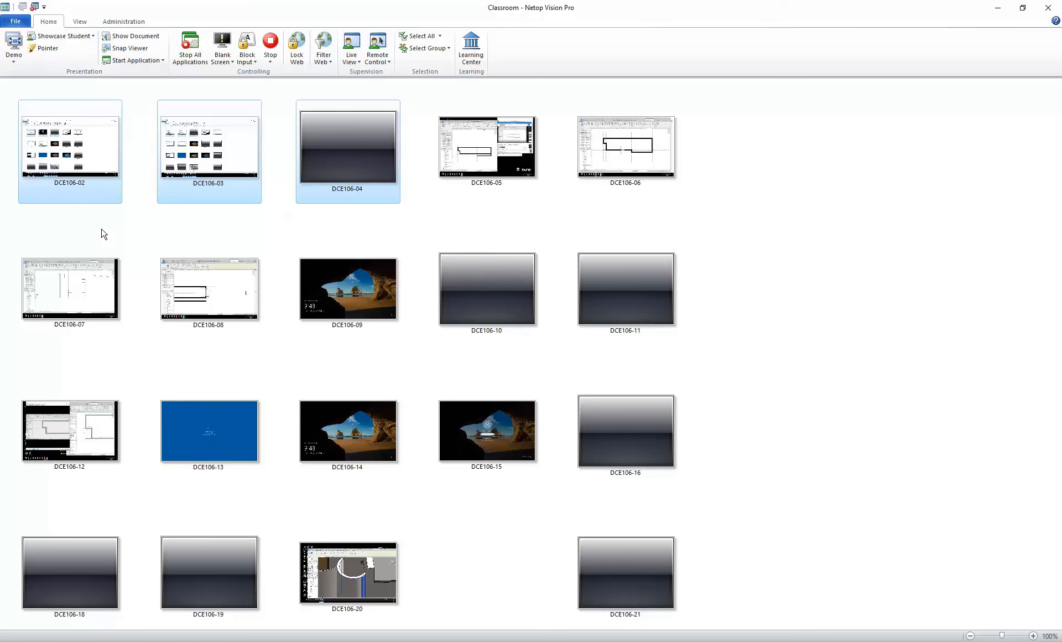
left_click(998, 9)
Step: Examine the Street level, Level 1 and the small entry floor's offset in the South elevation
scroll(476, 315, "down", 2)
mouse_move(391, 349)
middle_mouse_down()
mouse_move(337, 327)
mouse_move(557, 337)
middle_mouse_up()
left_click(332, 329)
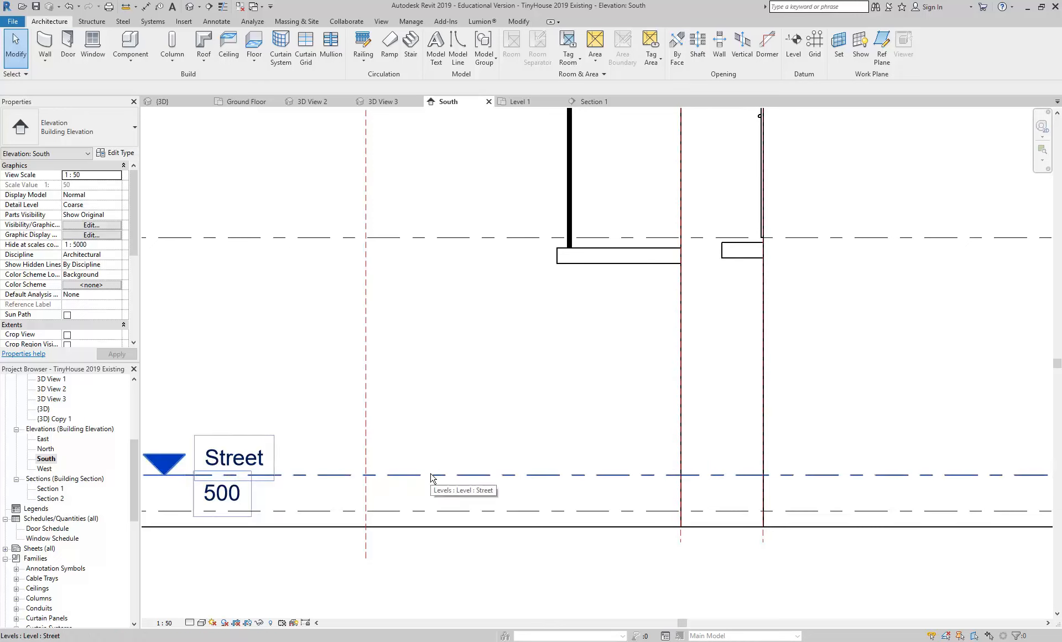
left_click(300, 475)
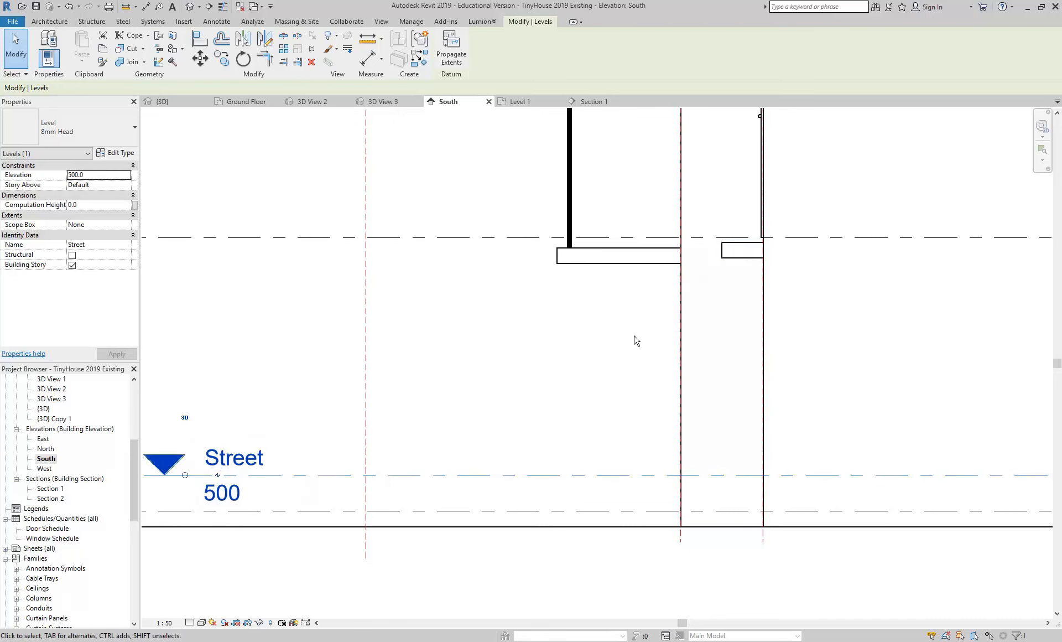
left_click(743, 261)
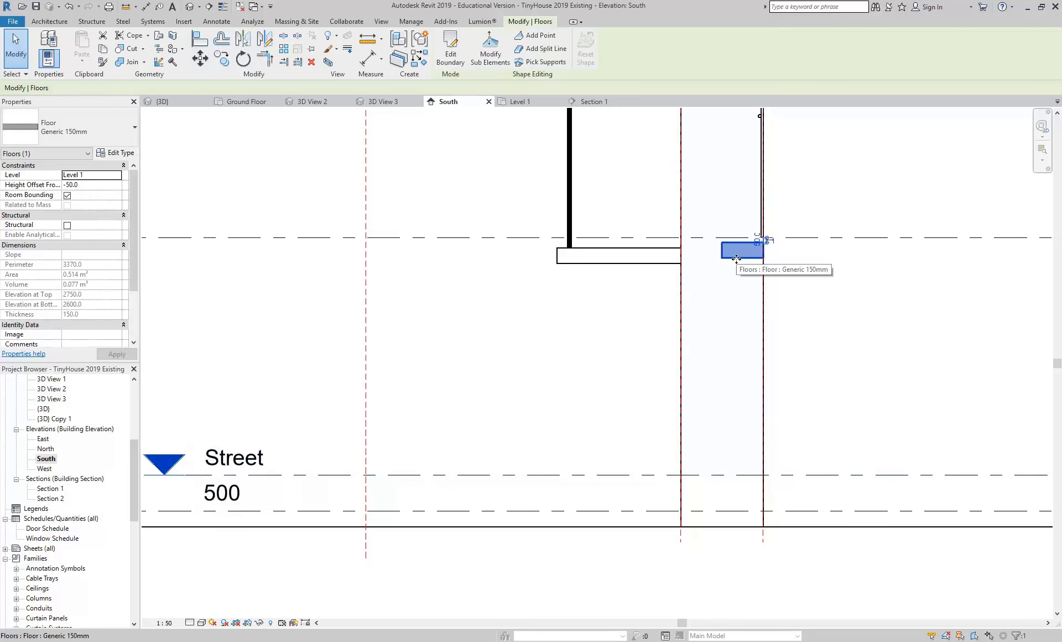
scroll(706, 348, "down", 3)
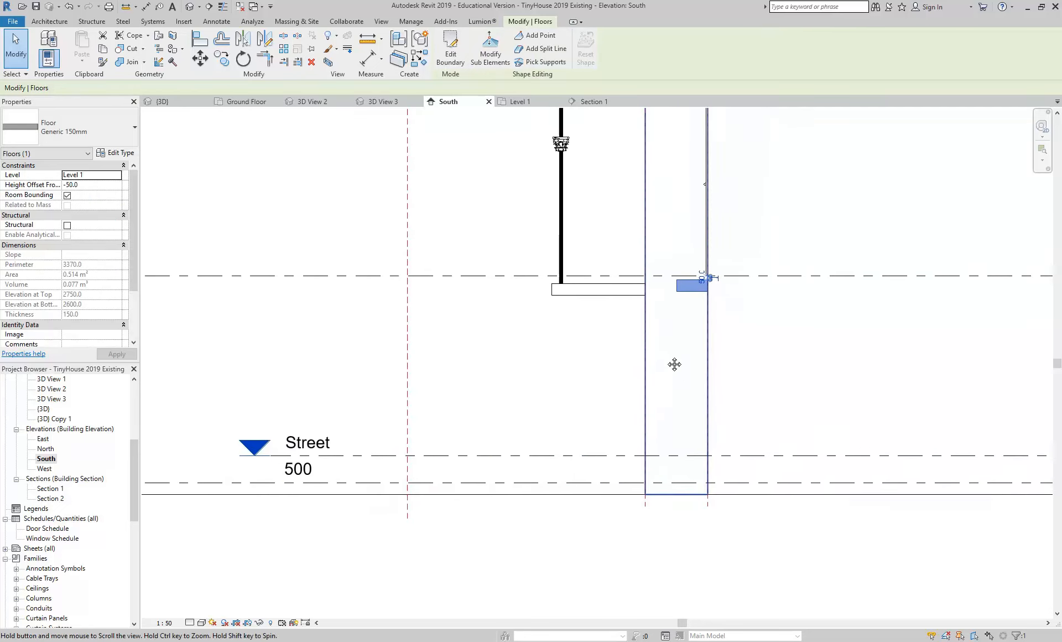
middle_click_drag(515, 344, 498, 372)
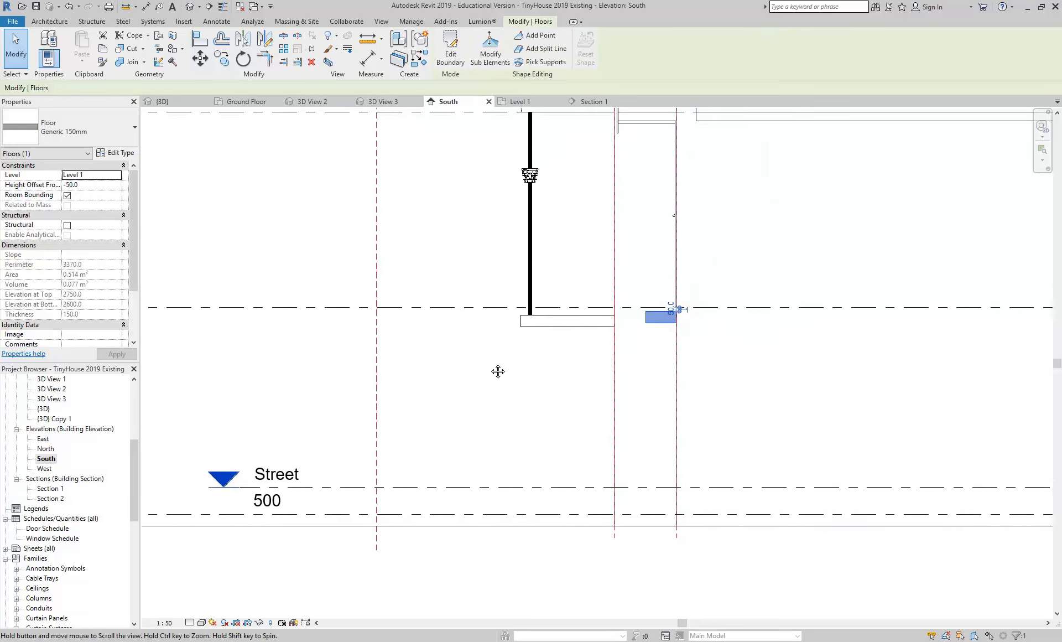
left_click(428, 311)
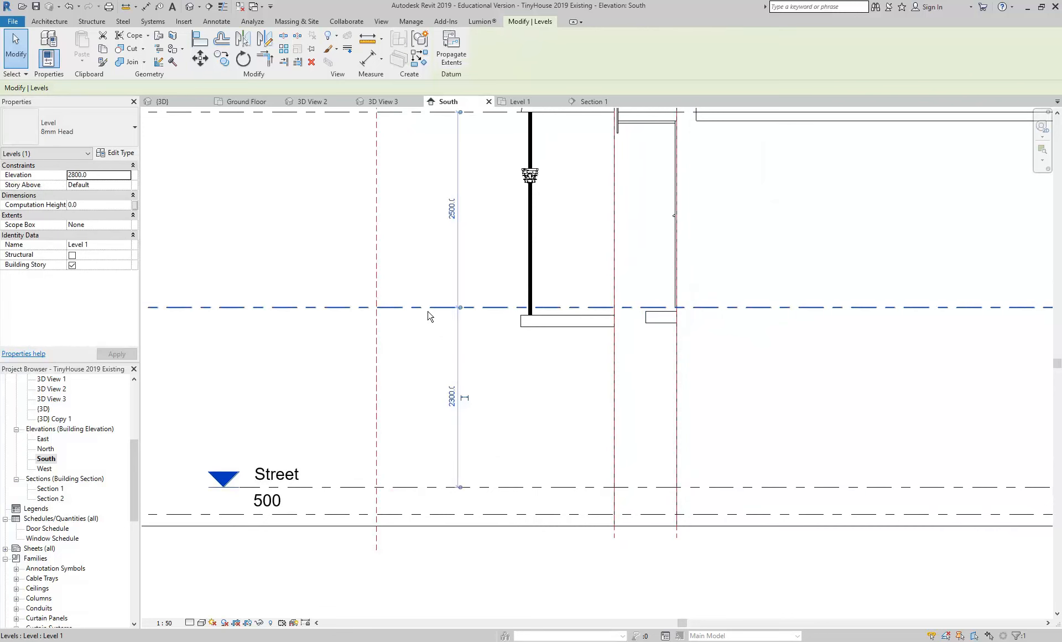
left_click(656, 319)
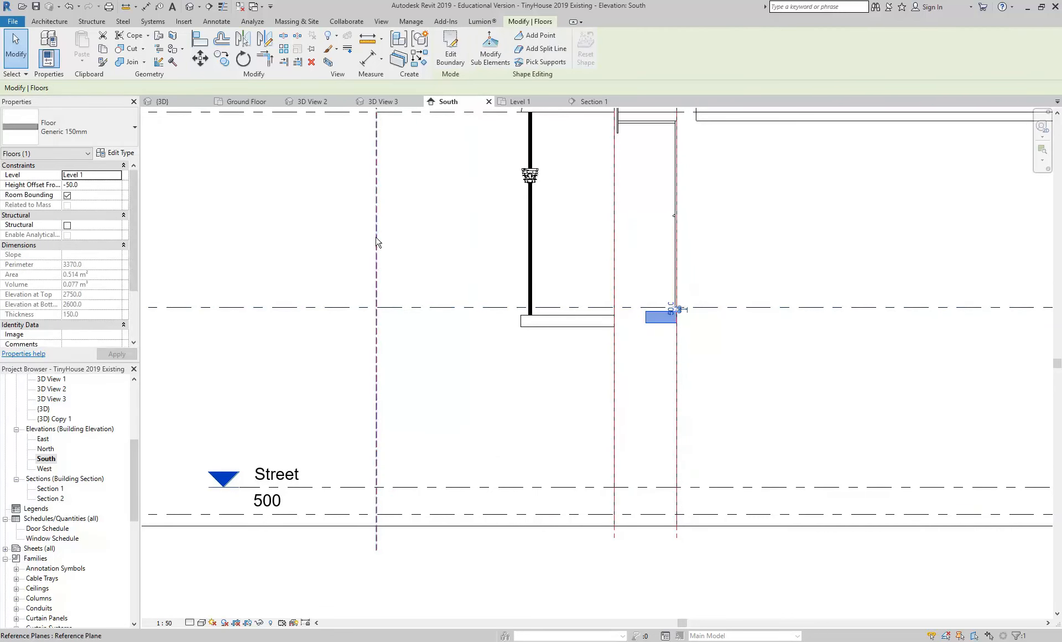
left_click(412, 251)
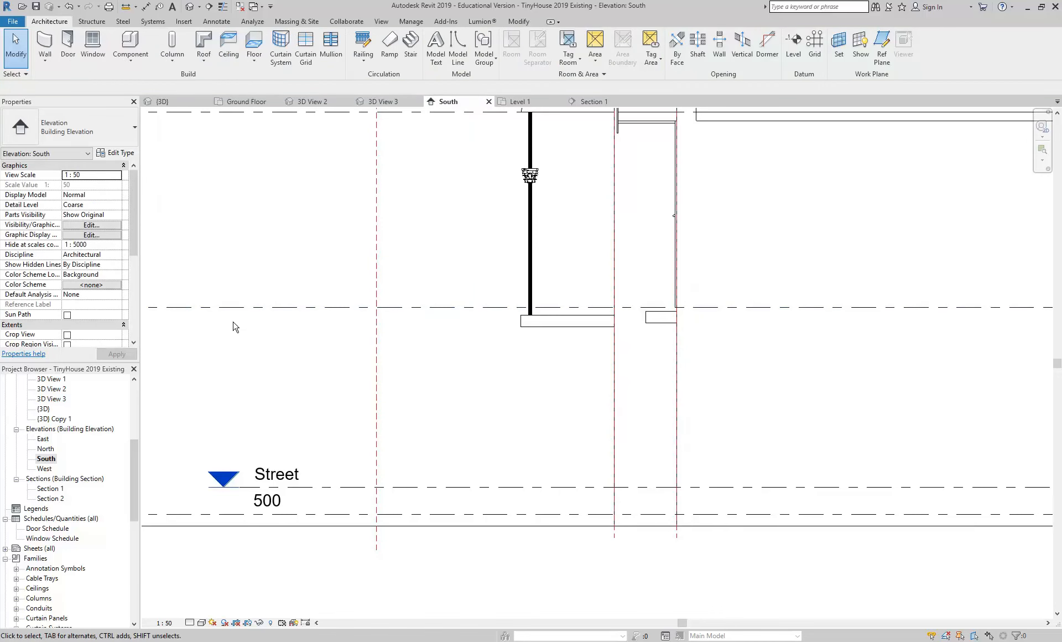
Step: Open the Street floor plan and start a stair using the Cast-In-Place Monolithic Stair type
left_click_drag(133, 510, 131, 450)
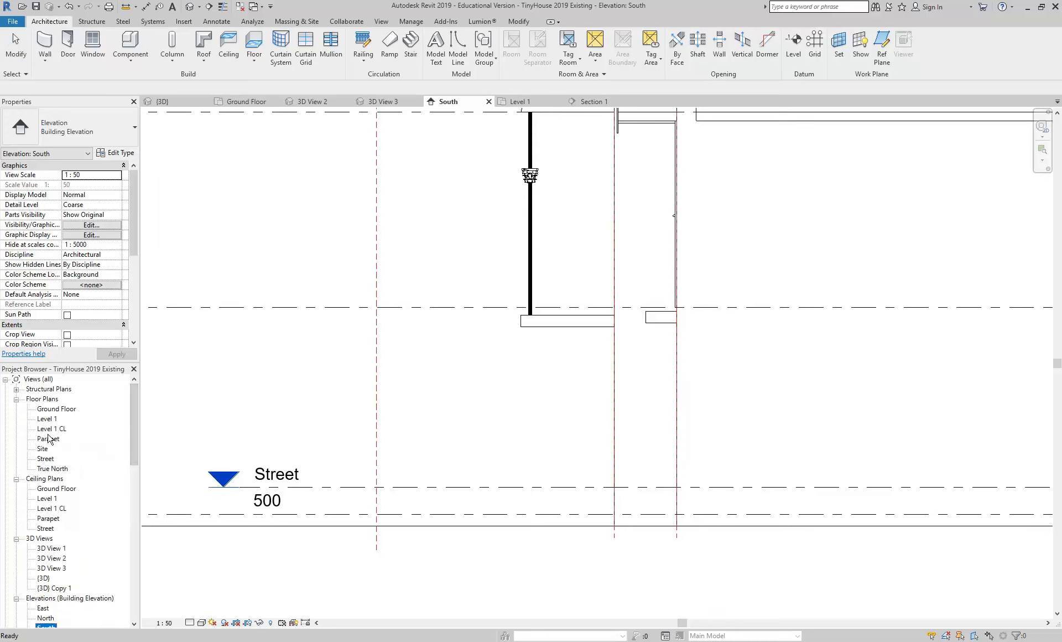
double_click(46, 458)
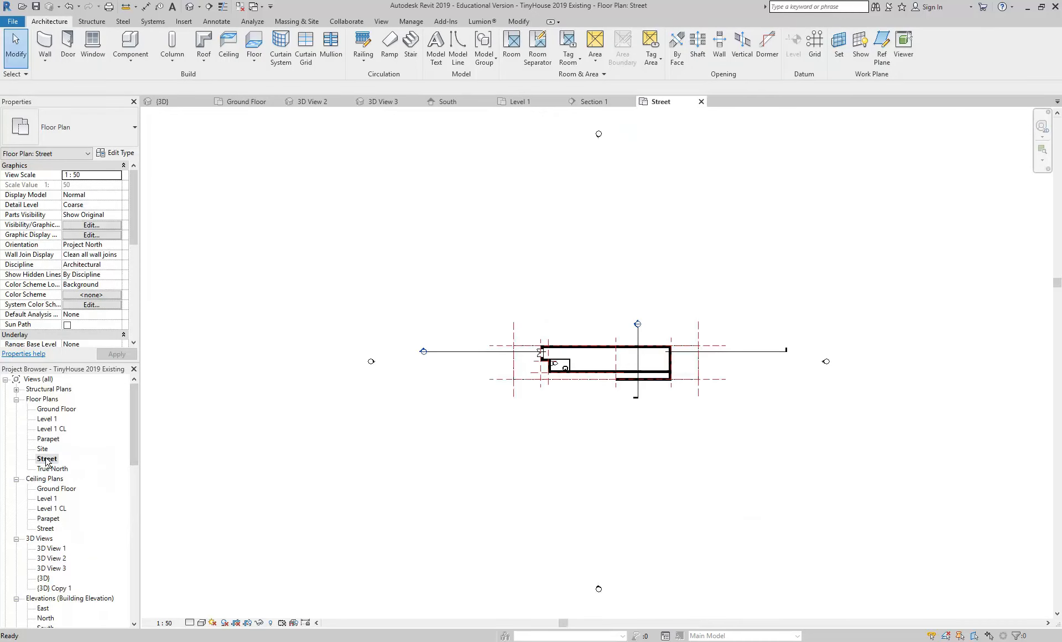
scroll(442, 382, "up", 6)
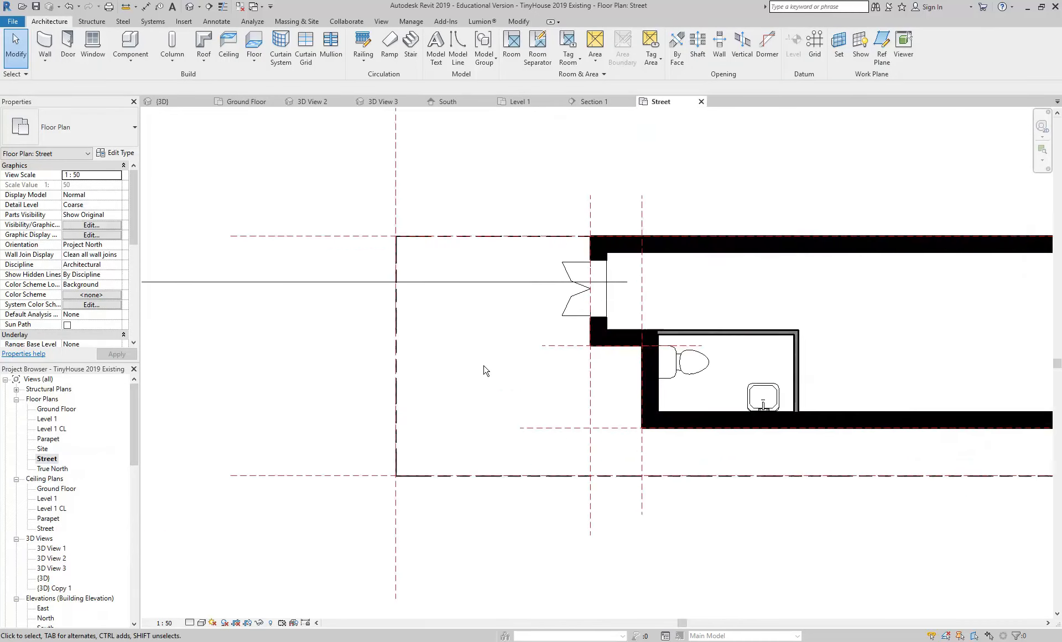
scroll(442, 398, "up", 3)
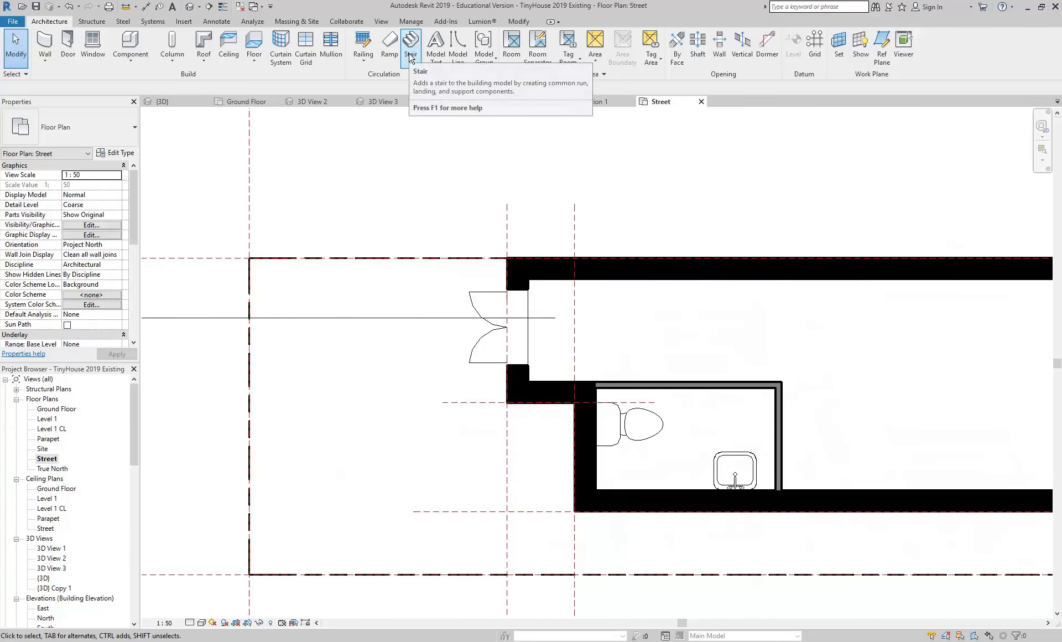
left_click(410, 55)
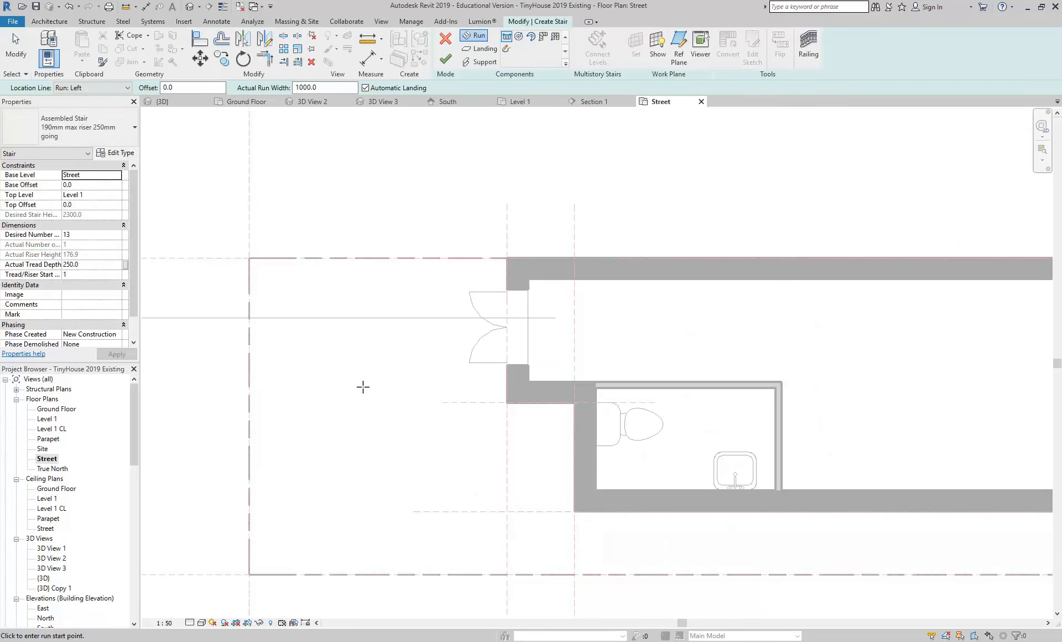
left_click(85, 128)
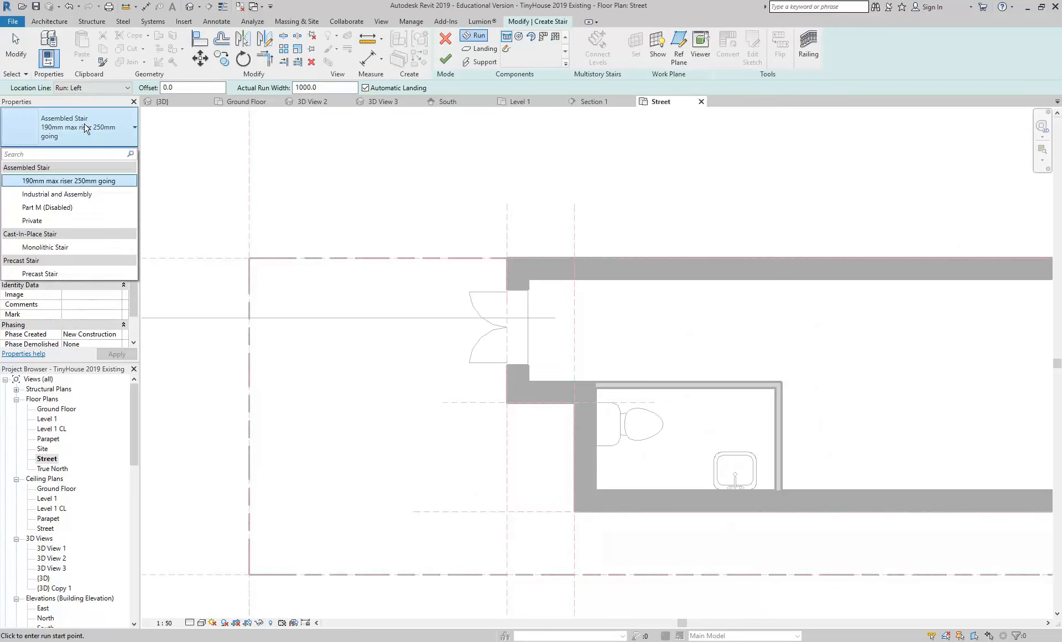
left_click(45, 249)
middle_click_drag(336, 397, 401, 382)
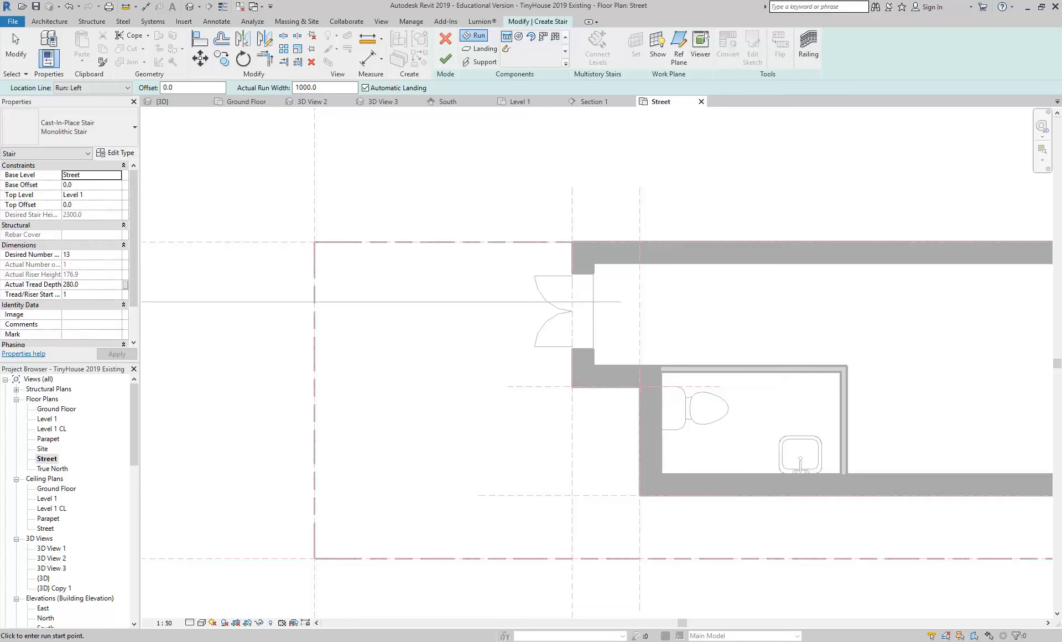
Step: Set the stair's desired number of risers to 12 and accept the riser height warning
left_click(118, 256)
left_click(115, 354)
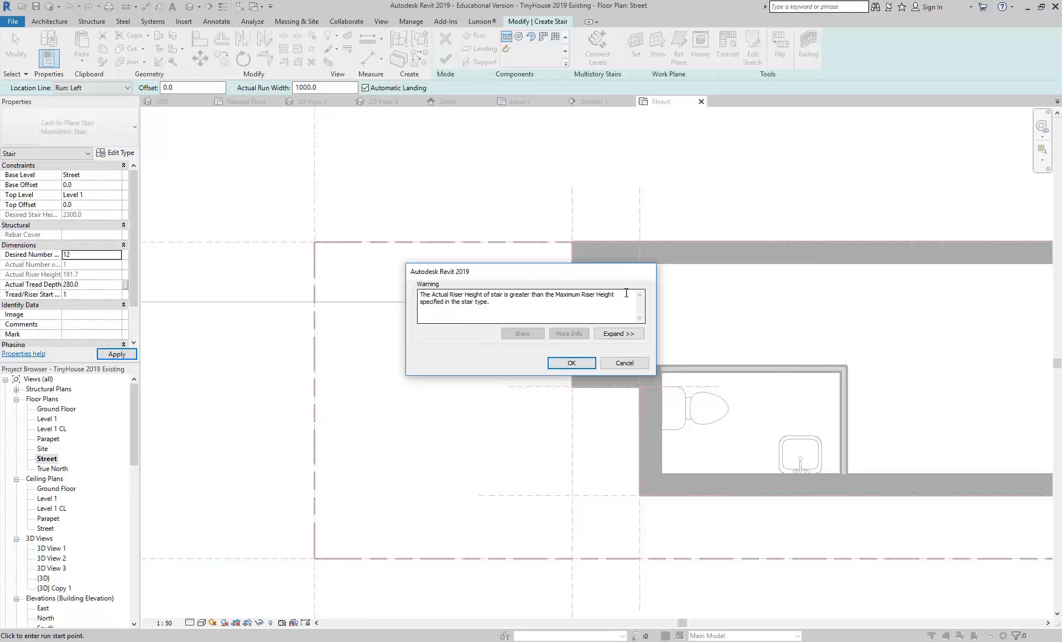
left_click(570, 363)
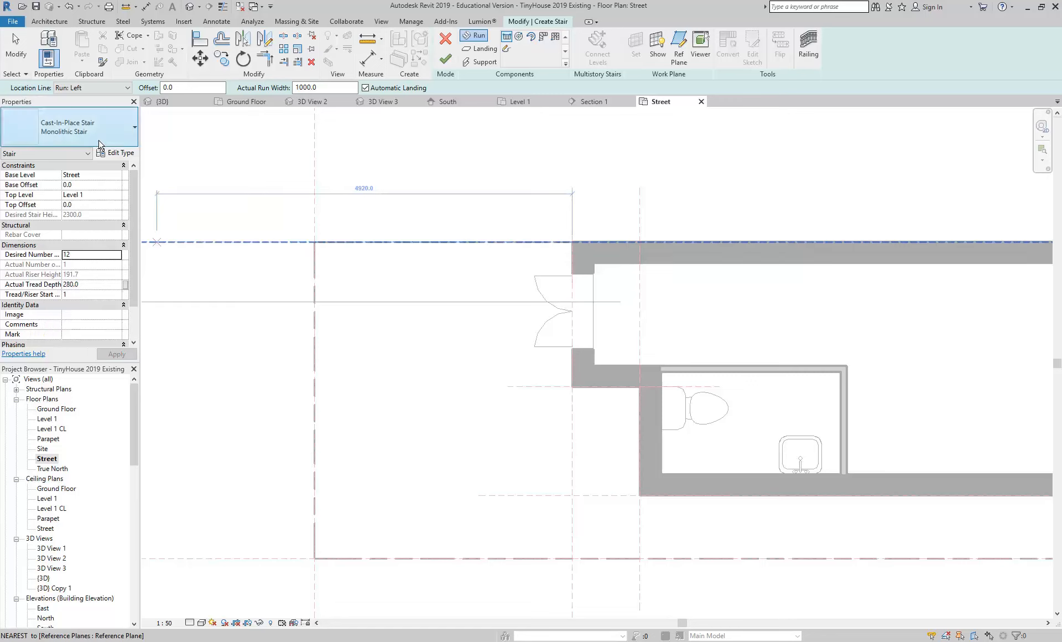
Step: Set the Monolithic Stair type's maximum riser height to 200
left_click(117, 155)
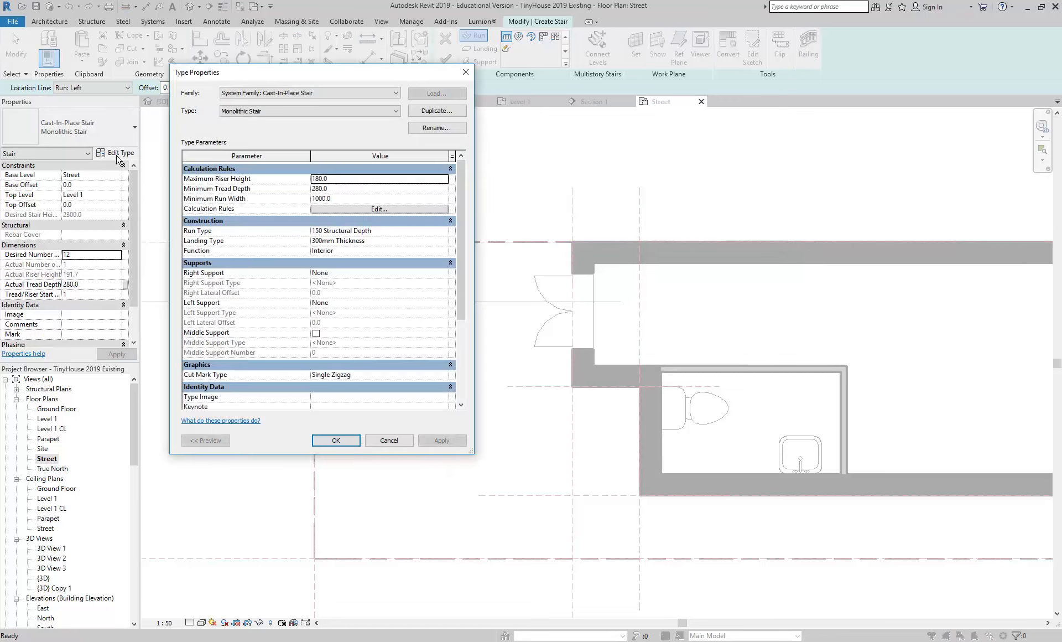
left_click(344, 188)
left_click(346, 180)
type("200")
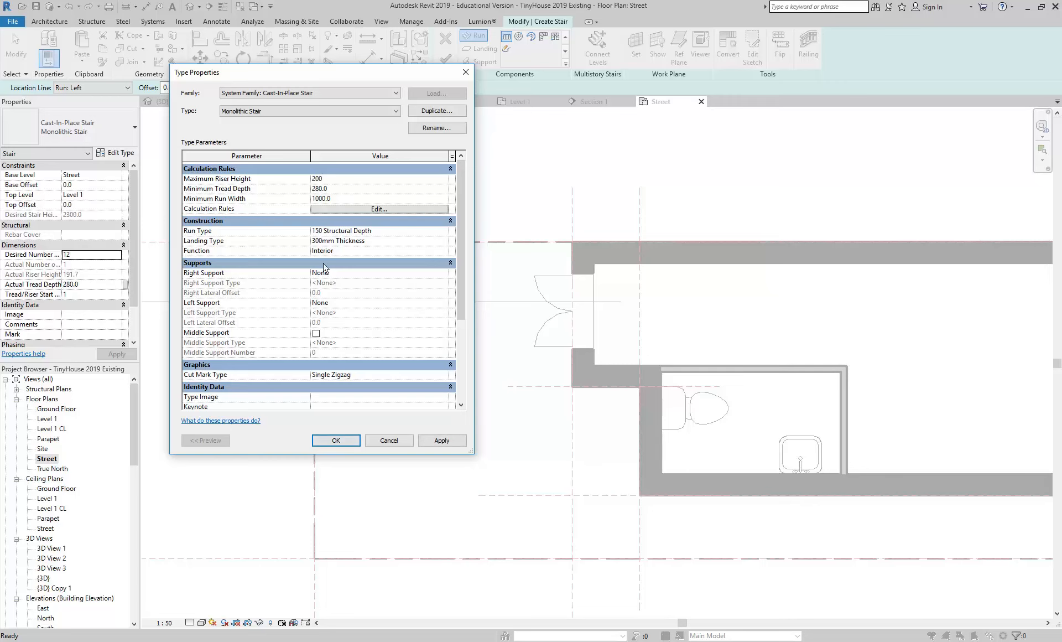
left_click(336, 441)
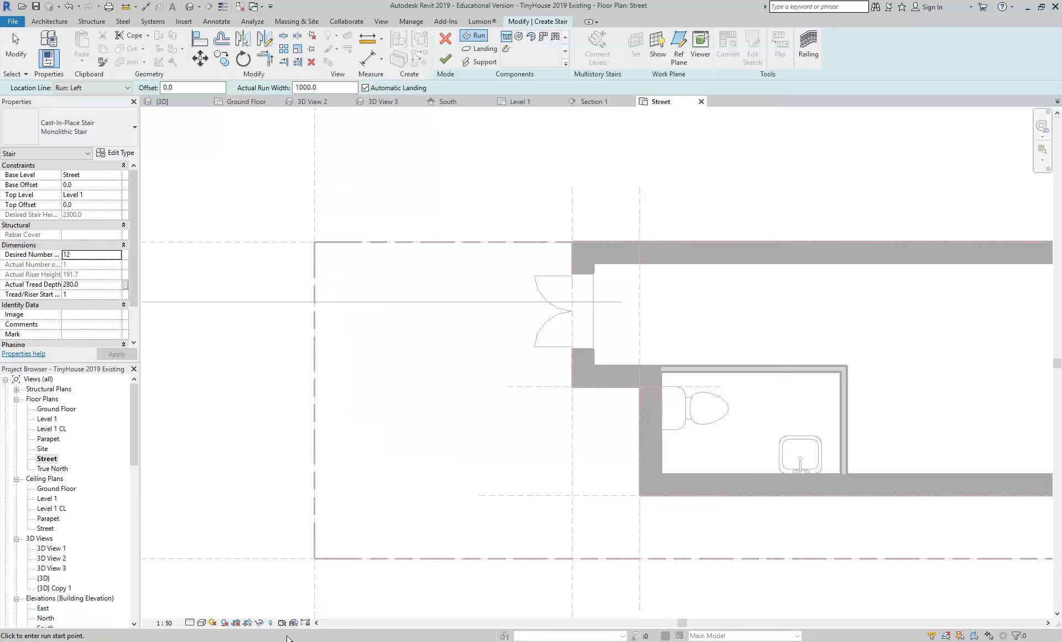
Step: Check the stair in the setout PDF in Acrobat Reader, return to Revit and set the stair type's minimum tread depth to 250
key("alt+Tab")
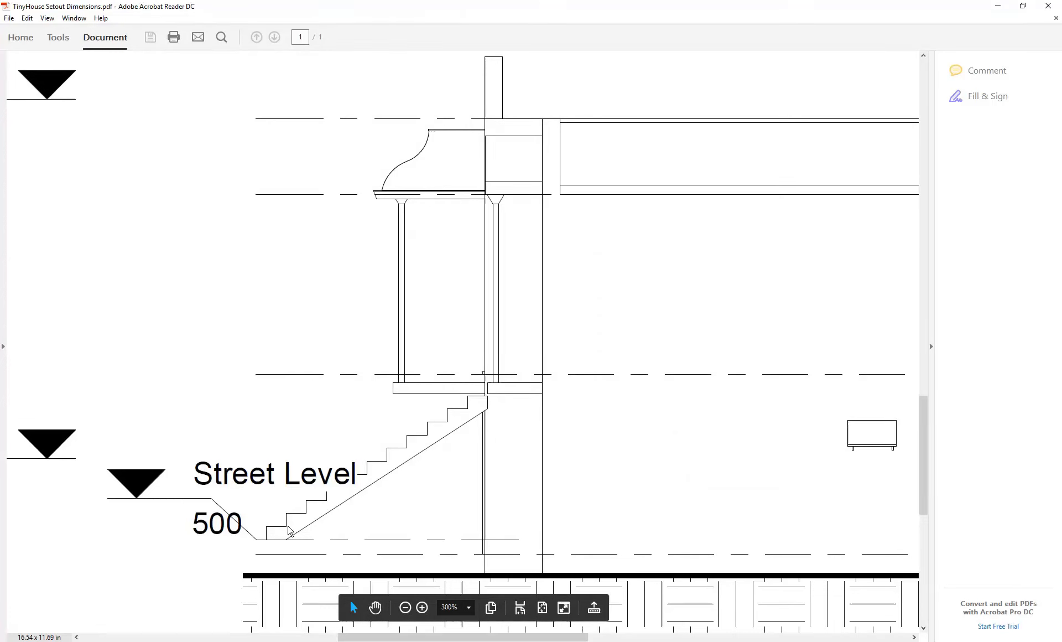
left_click(998, 6)
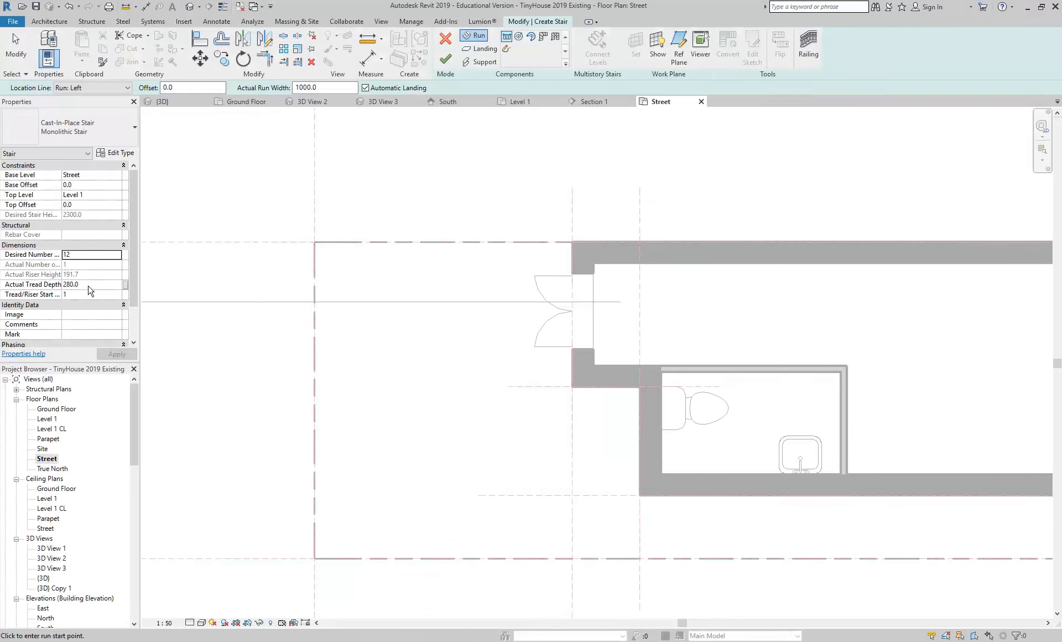
left_click(117, 153)
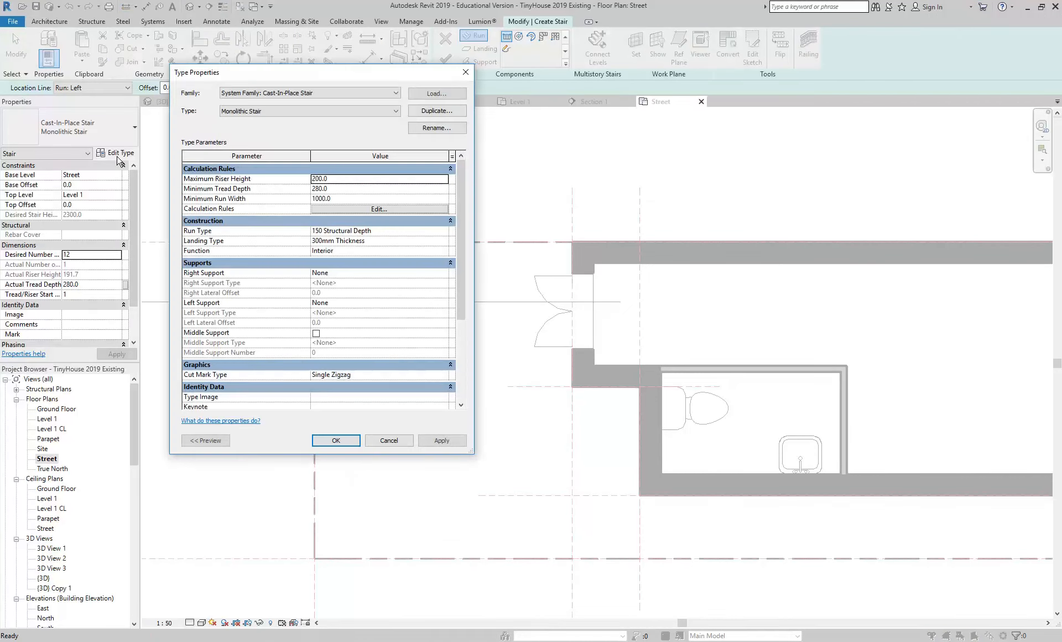
left_click(356, 189)
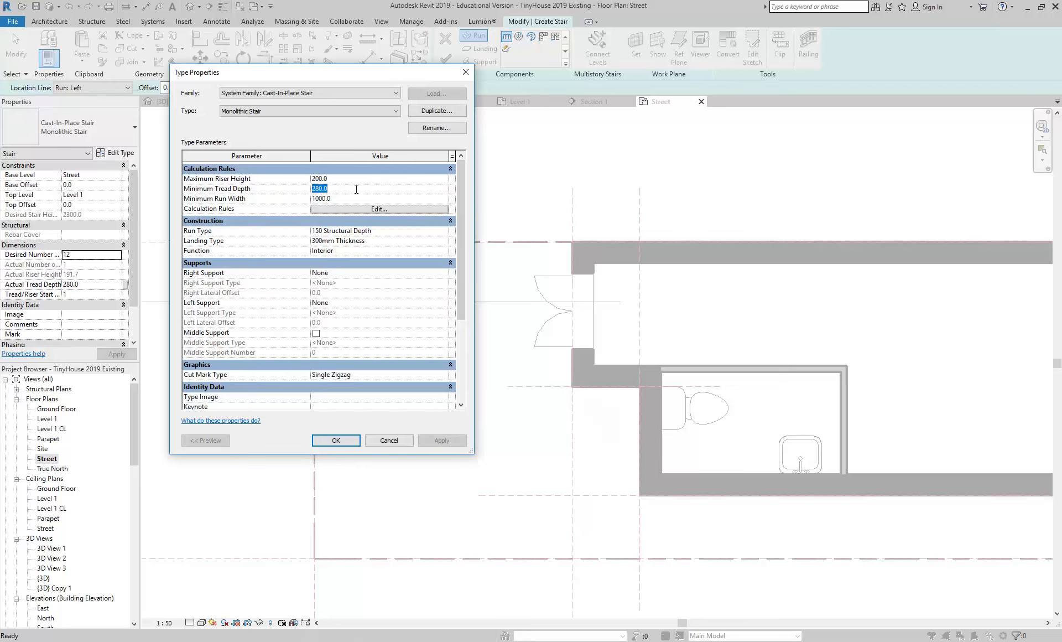
type("25")
left_click(344, 441)
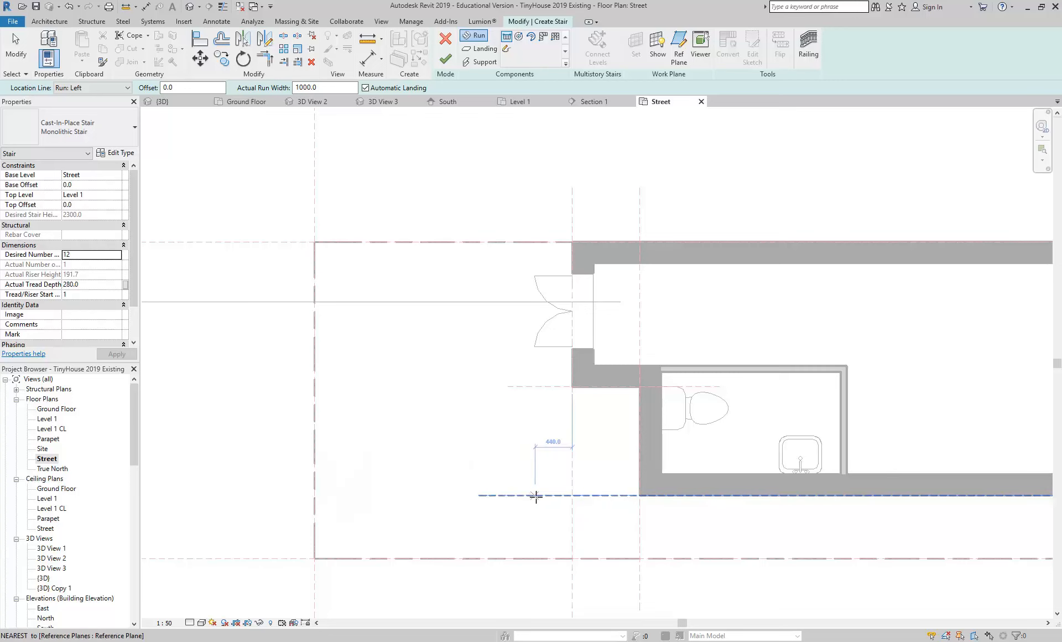
Step: Set the location line to Run: Right and draw a 12-riser run along the side wall's extension, starting 500 inside the front boundary
left_click(87, 89)
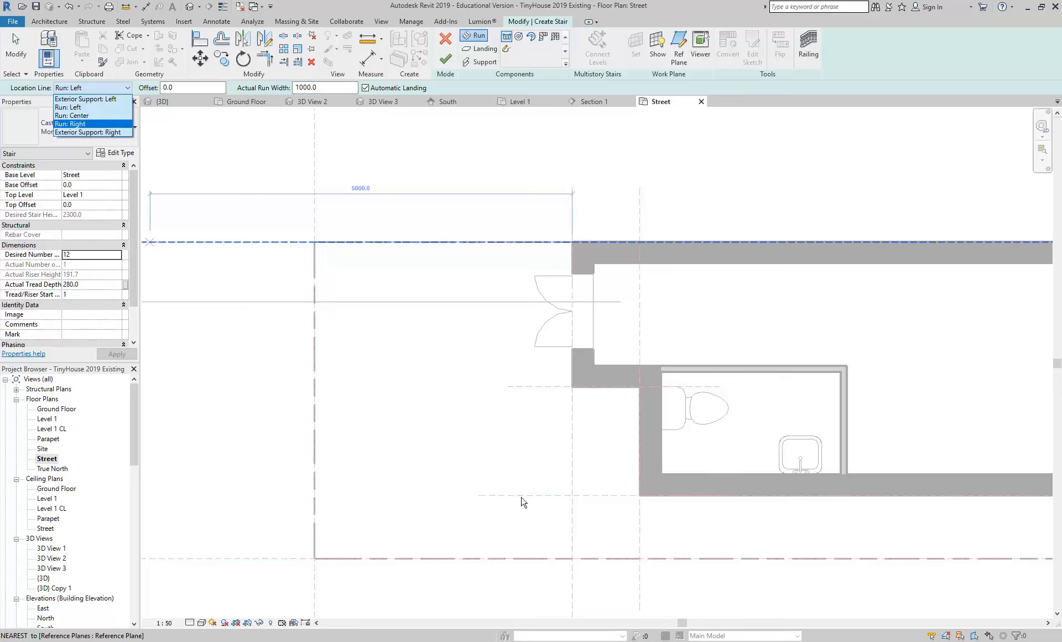
left_click(76, 124)
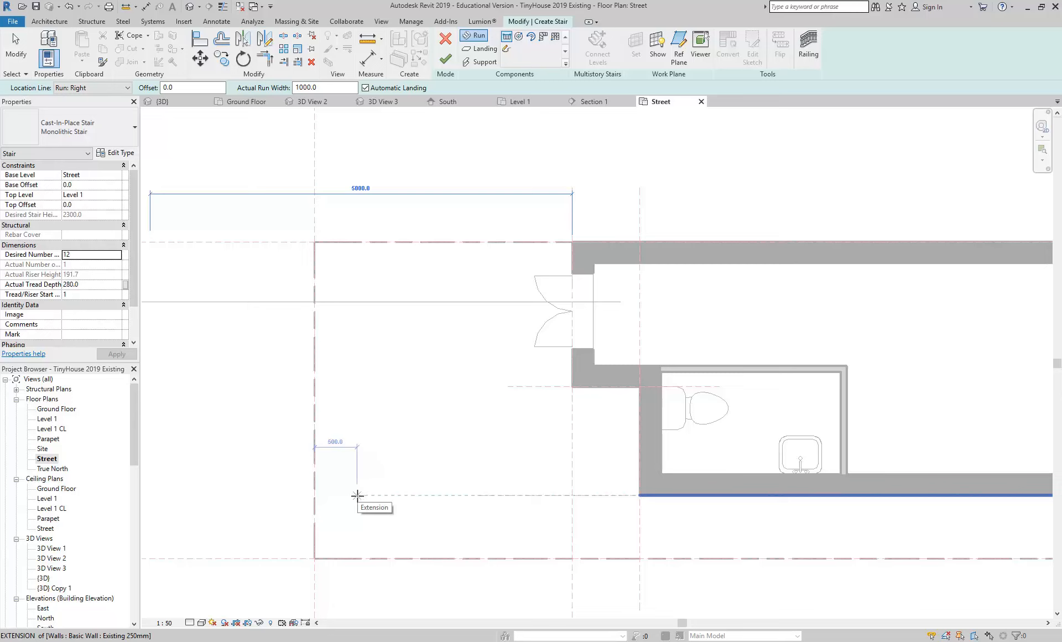
left_click(357, 495)
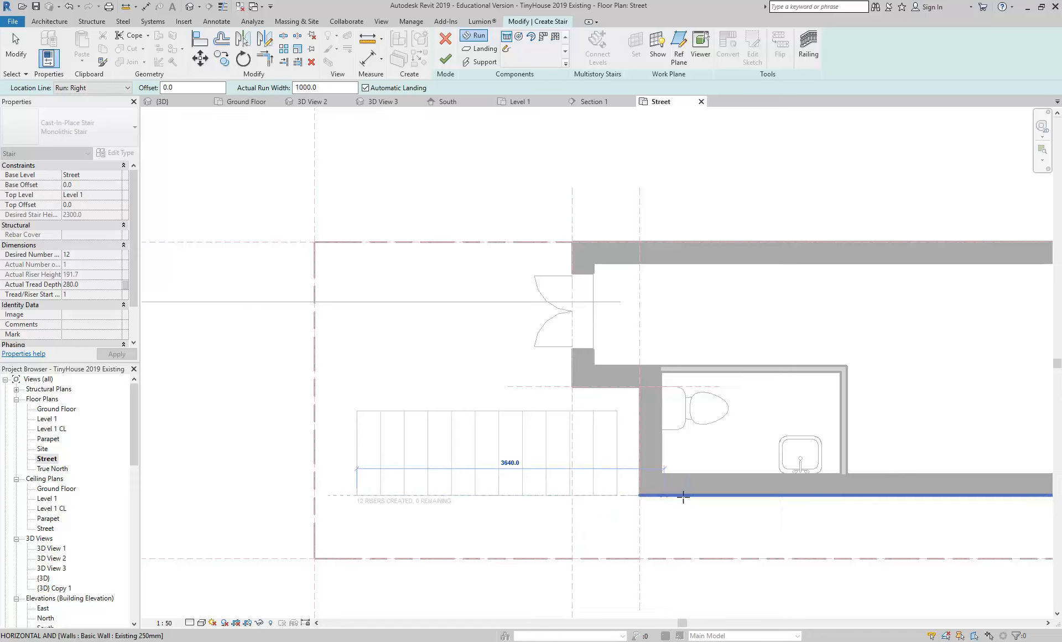
left_click(714, 494)
key("Escape")
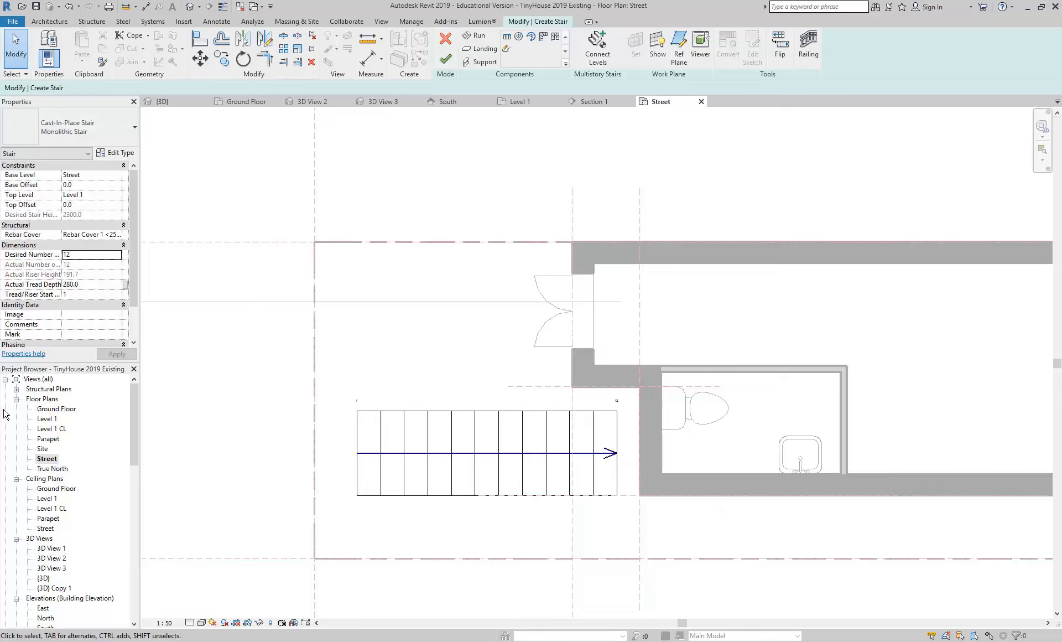
Step: Open the Level 1 plan and compare the run's upper end at the entry door with the steps in the Photo Gallery site photo
middle_click_drag(402, 492, 380, 482)
double_click(45, 418)
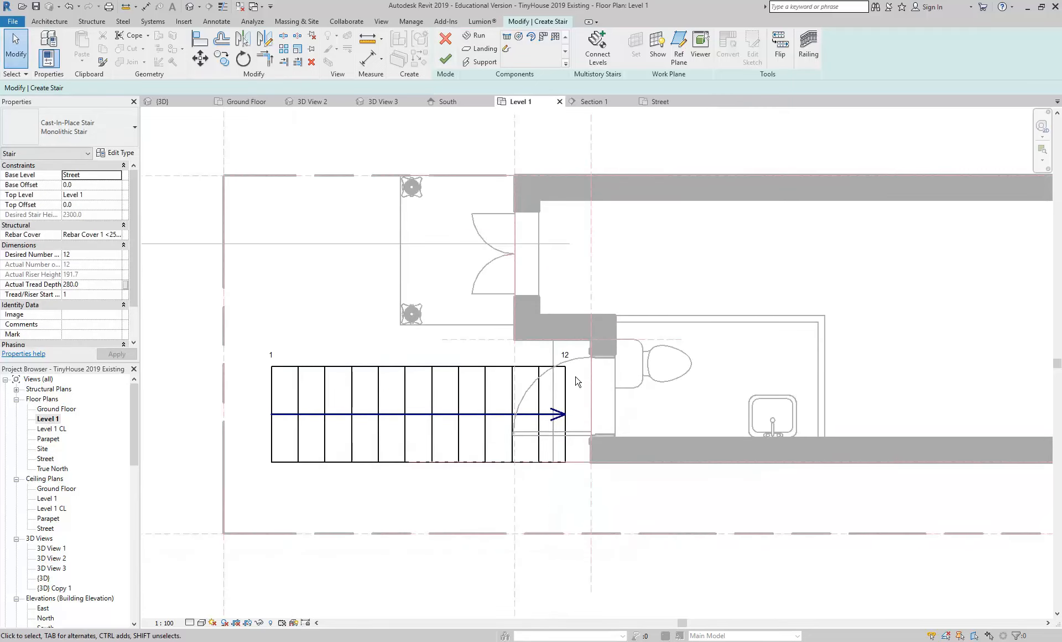
scroll(573, 372, "up", 2)
middle_click_drag(535, 376, 563, 376)
key("alt+Tab")
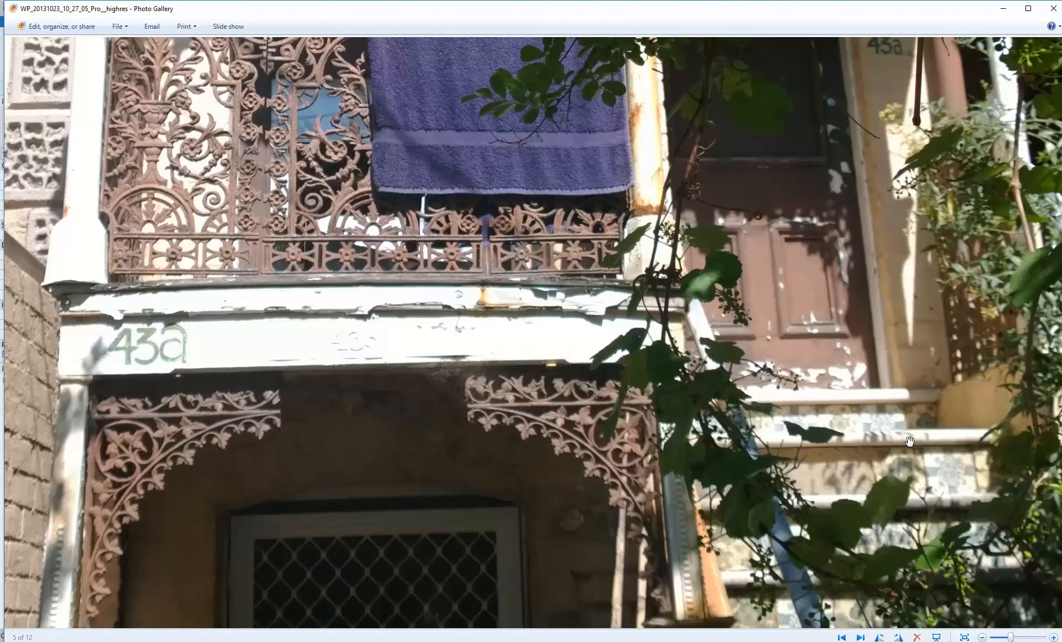
key("alt+Tab")
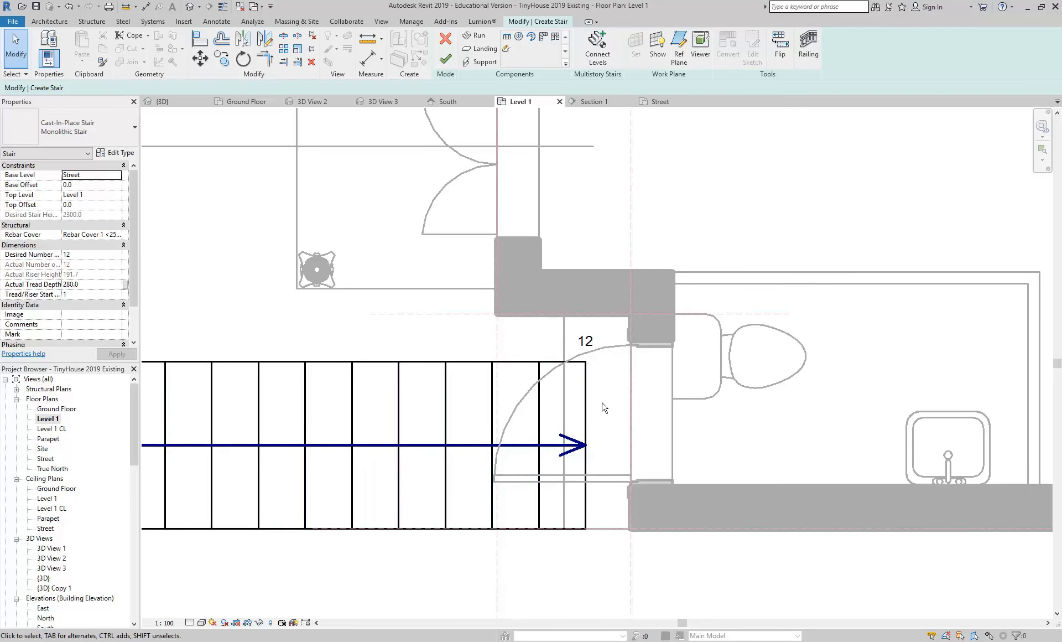
scroll(603, 407, "down", 2)
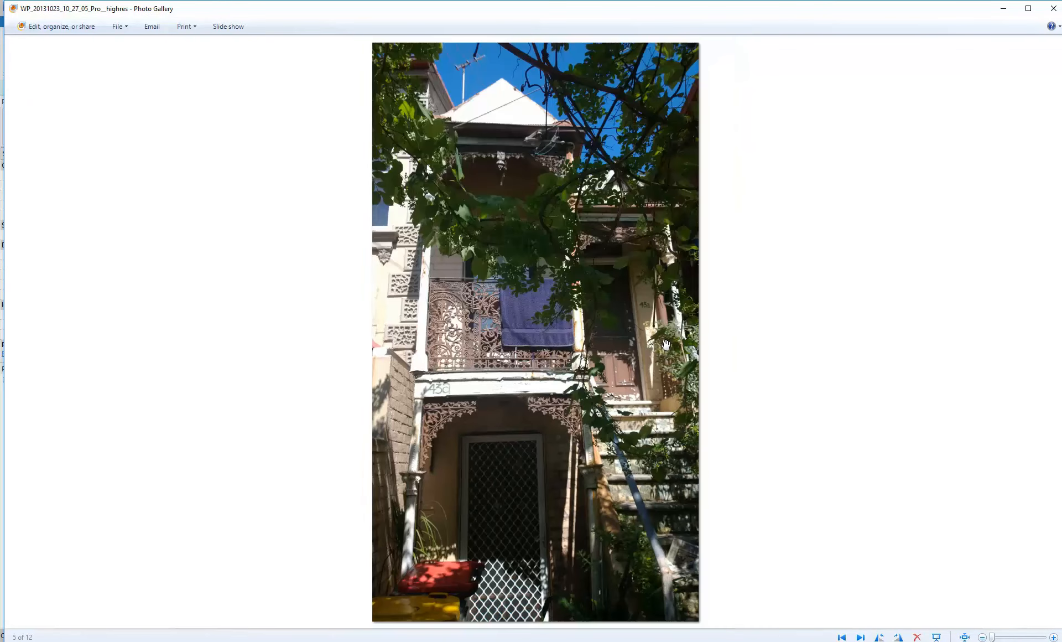
Step: Examine the front fence, path and lower steps in the other site photos in Photo Gallery, then return to Revit
left_click(860, 637)
left_click(841, 637)
left_click(841, 637)
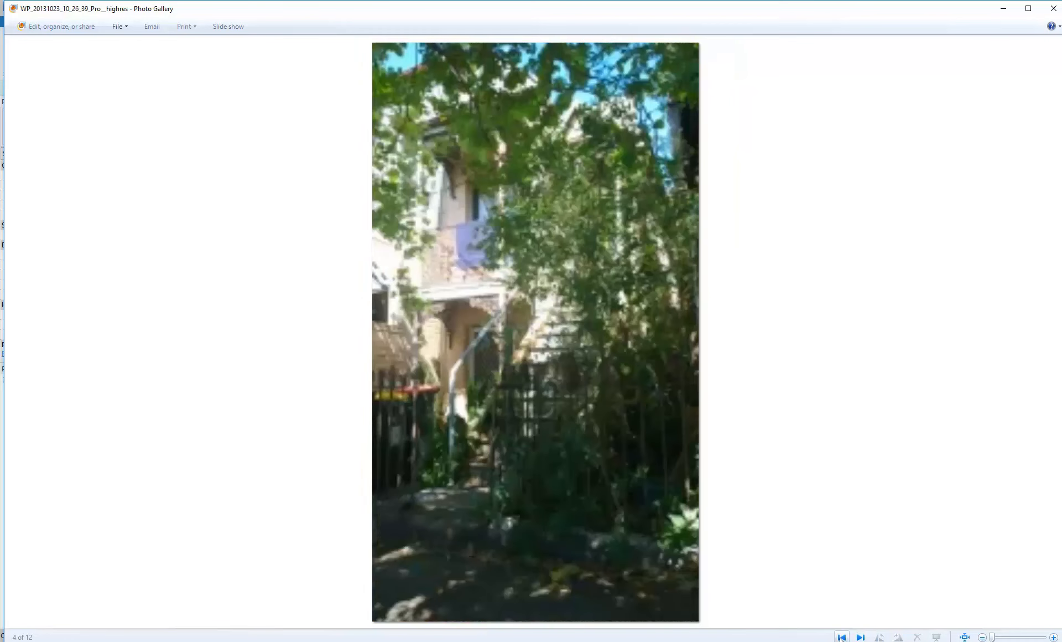
left_click(841, 638)
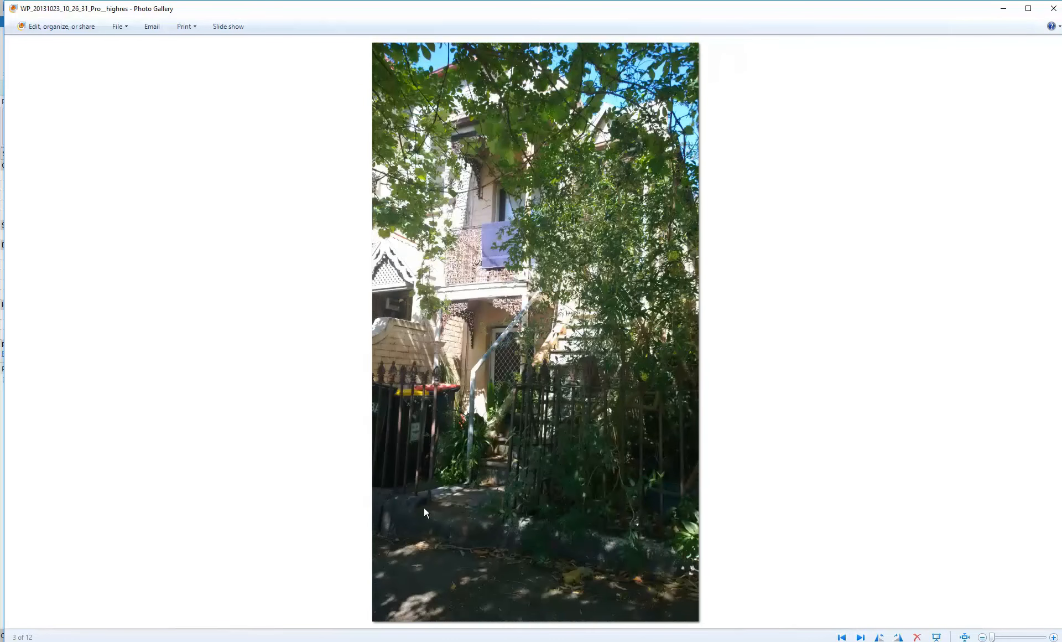
scroll(430, 497, "up", 3)
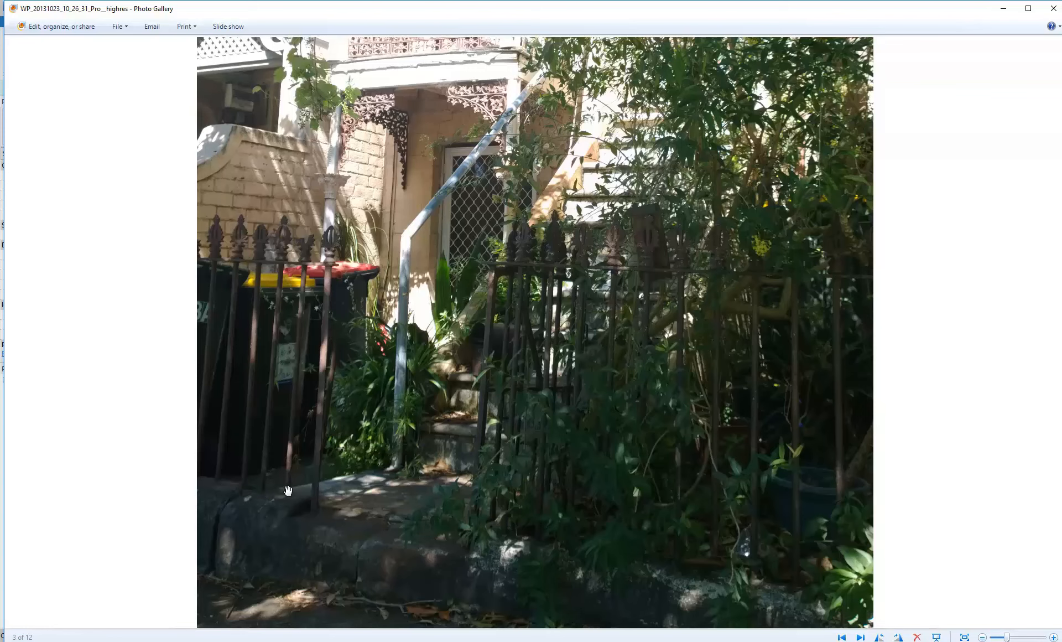
left_click(1003, 9)
Step: Delete the stair run and set the stair's actual tread depth to 250
middle_click_drag(404, 372, 371, 384)
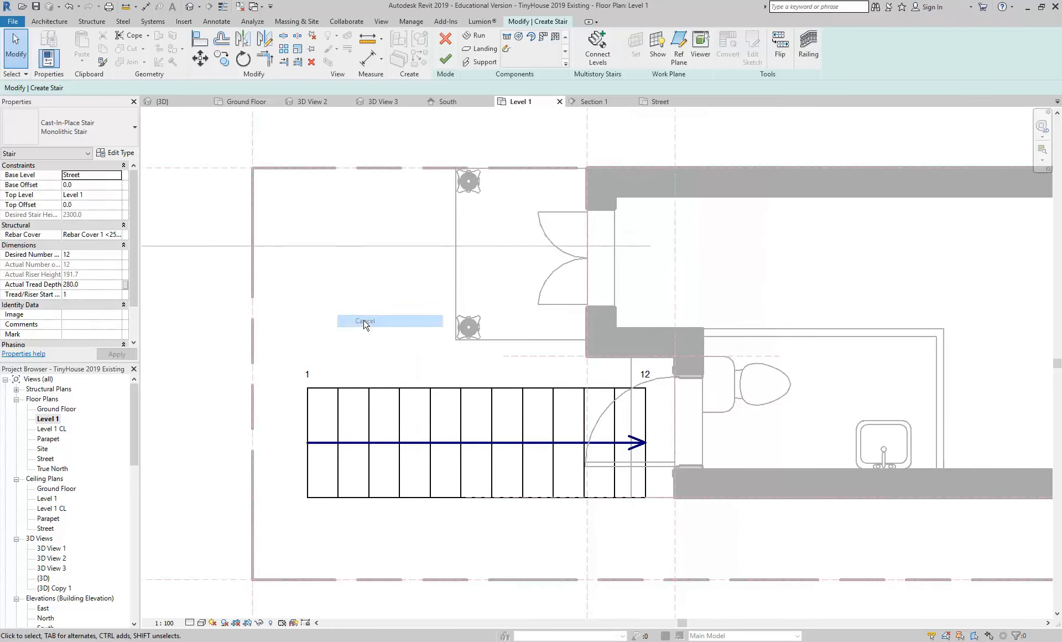
left_click(337, 423)
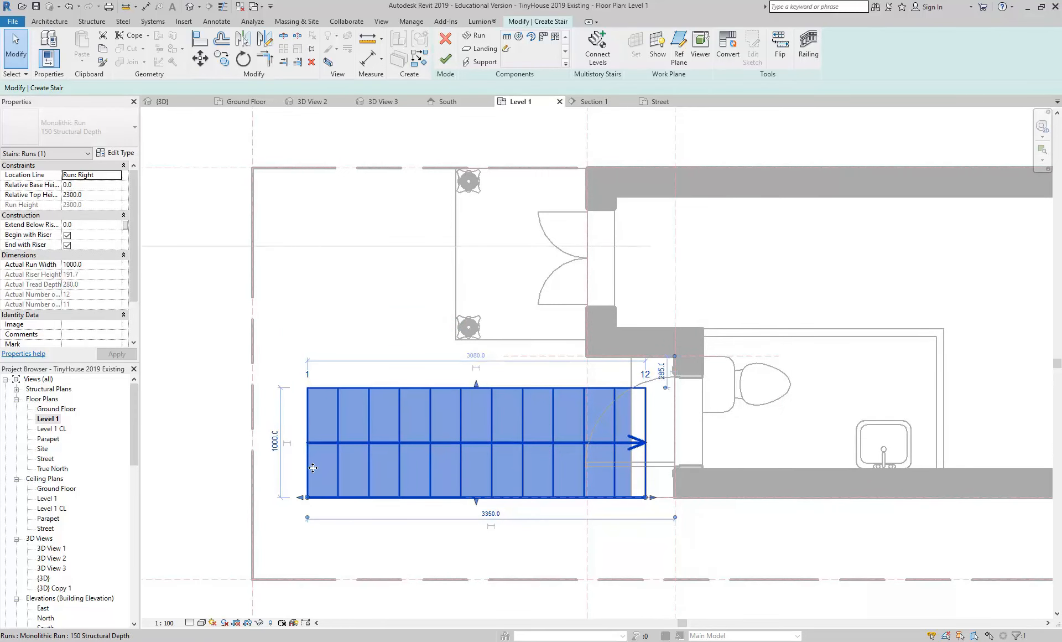
key("Delete")
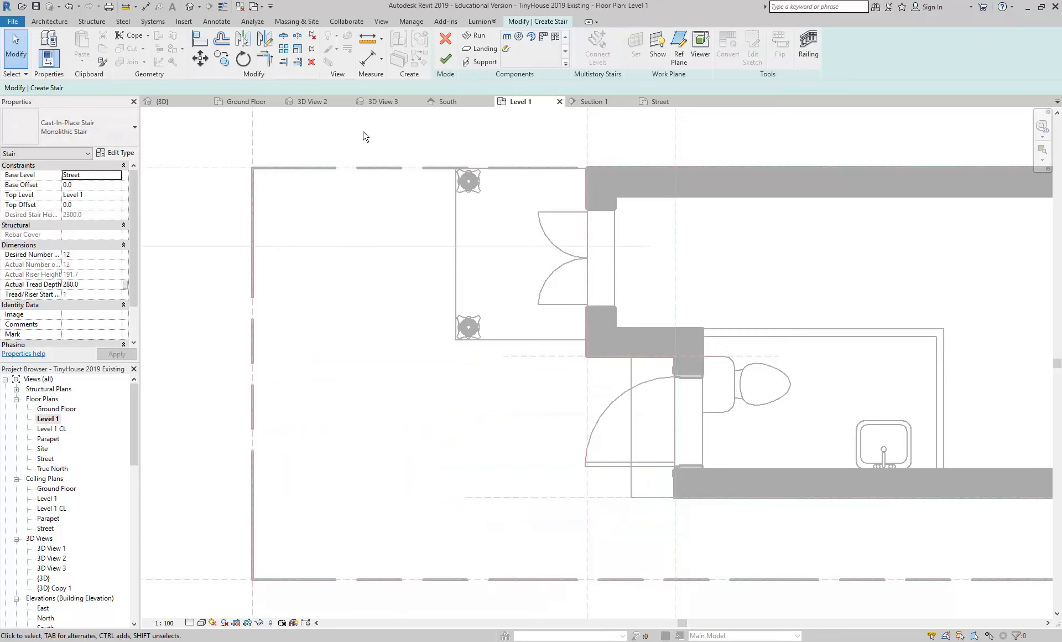
left_click(92, 283)
type("250")
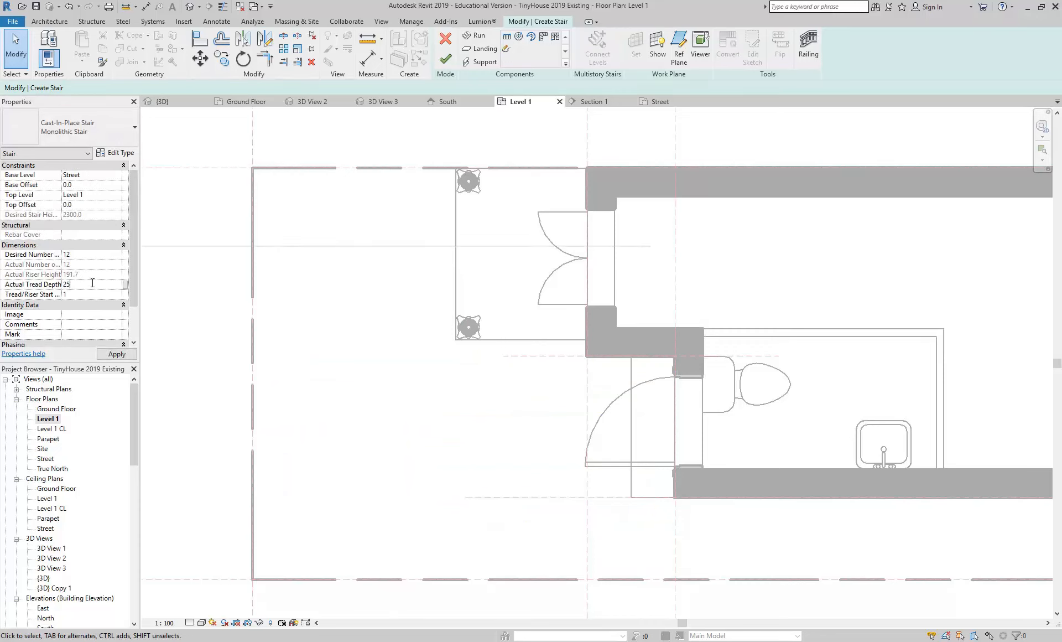
Step: Draw a new straight 12-riser run in the Level 1 plan, along the side wall's extension from near the front boundary towards the entry door
left_click(465, 38)
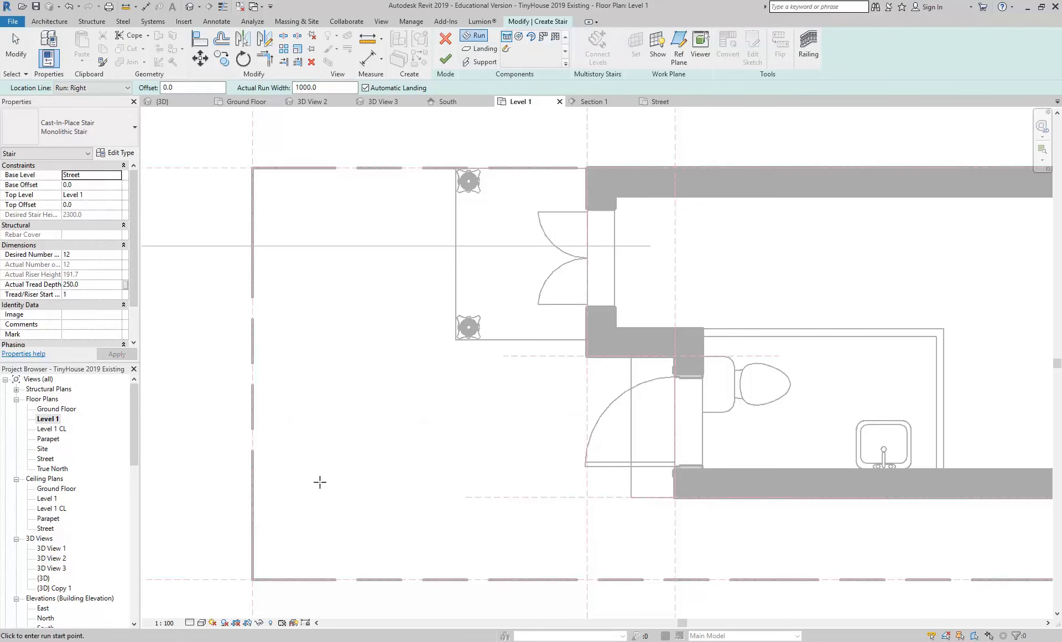
left_click(299, 496)
left_click(654, 497)
key("Escape")
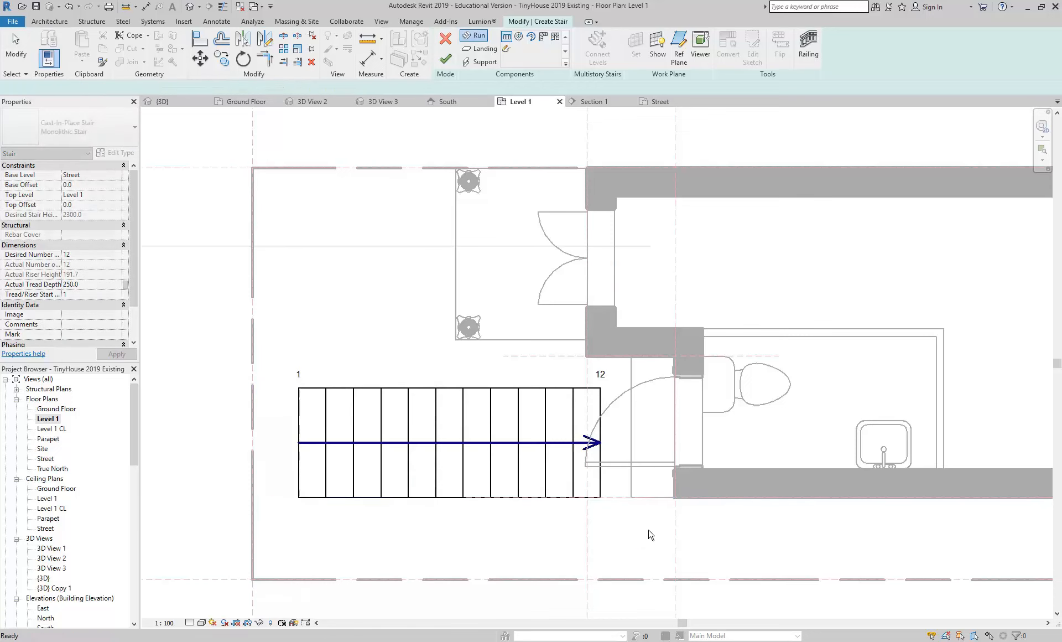
right_click(301, 291)
right_click(329, 297)
left_click(342, 304)
scroll(687, 455, "up", 3)
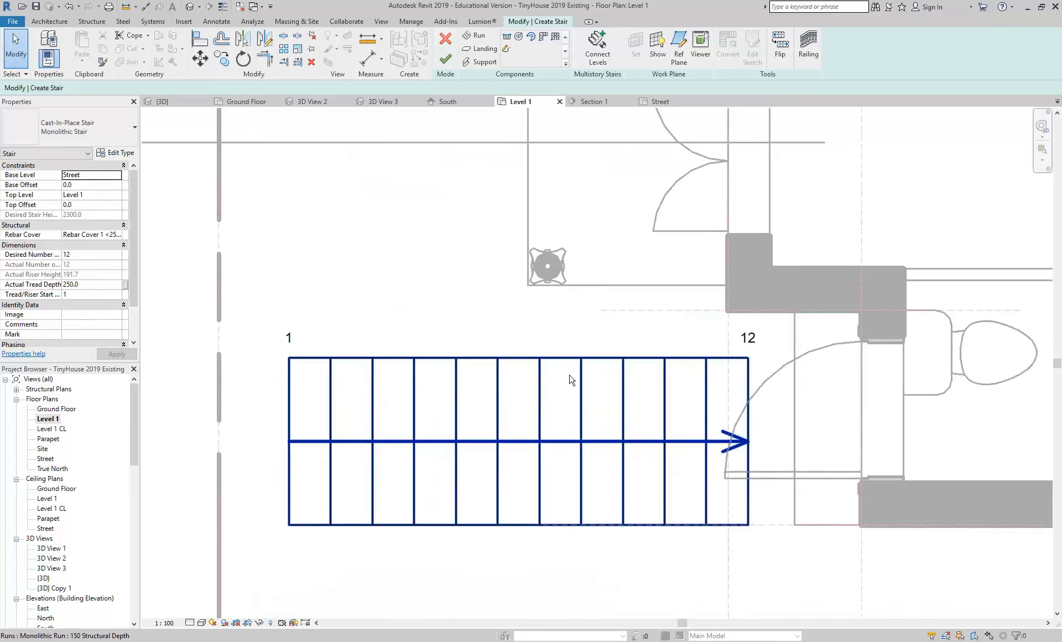
Step: Move the stair run along its length so its upper end corner meets the outer corner of the small entry floor
middle_click_drag(665, 562, 562, 554)
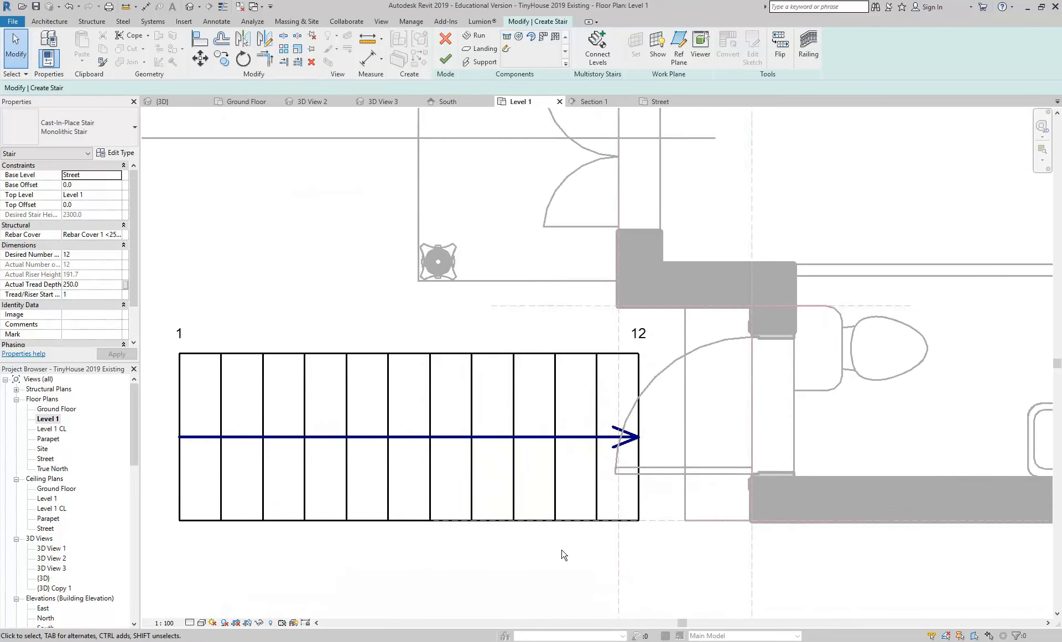
left_click(598, 406)
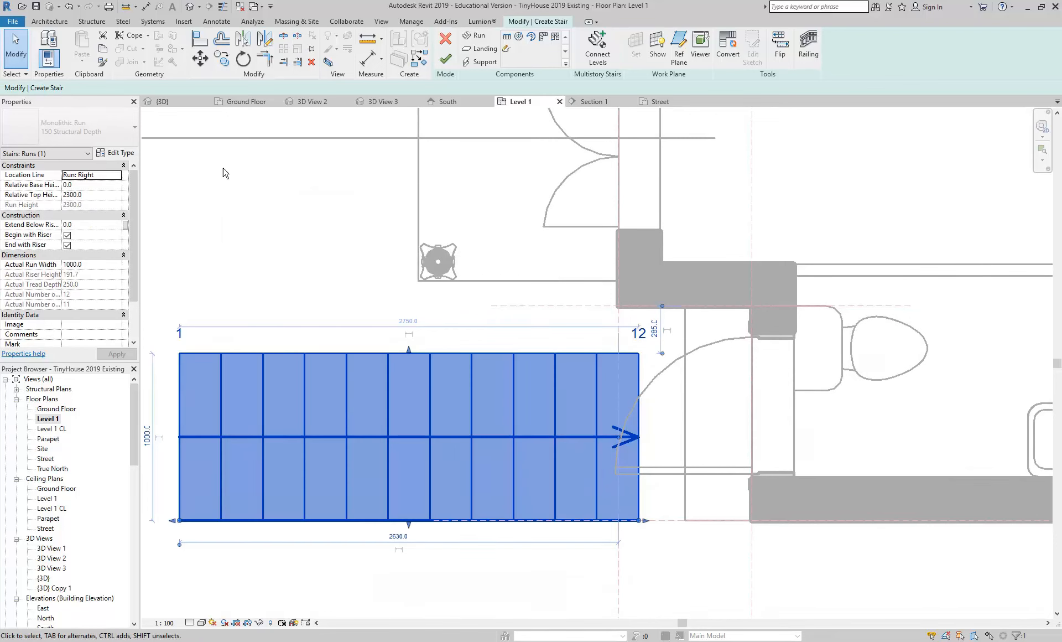
left_click(200, 59)
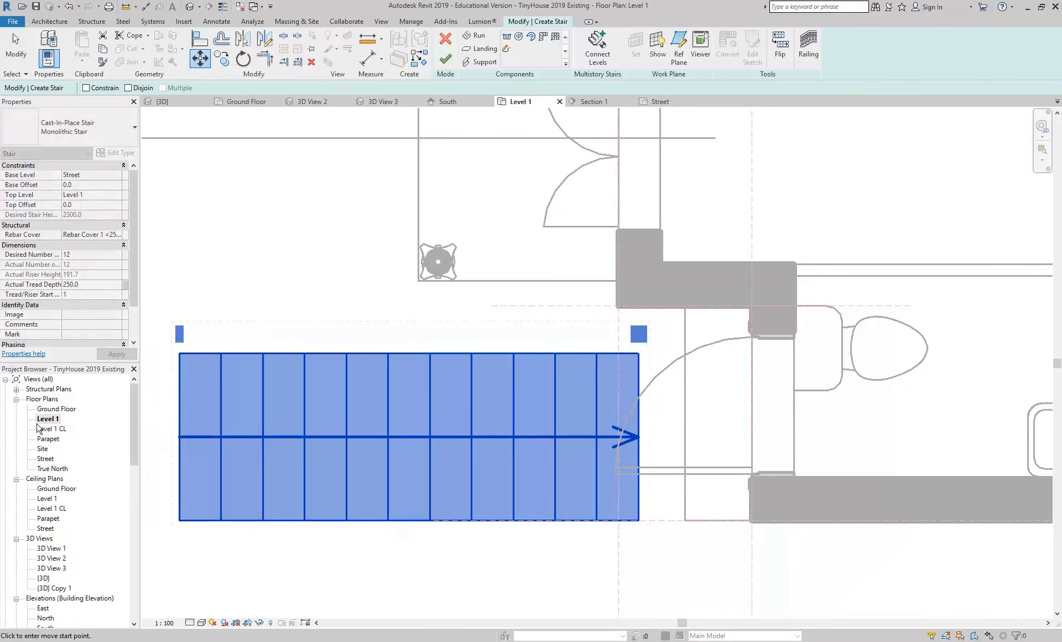
middle_click_drag(704, 548, 564, 506)
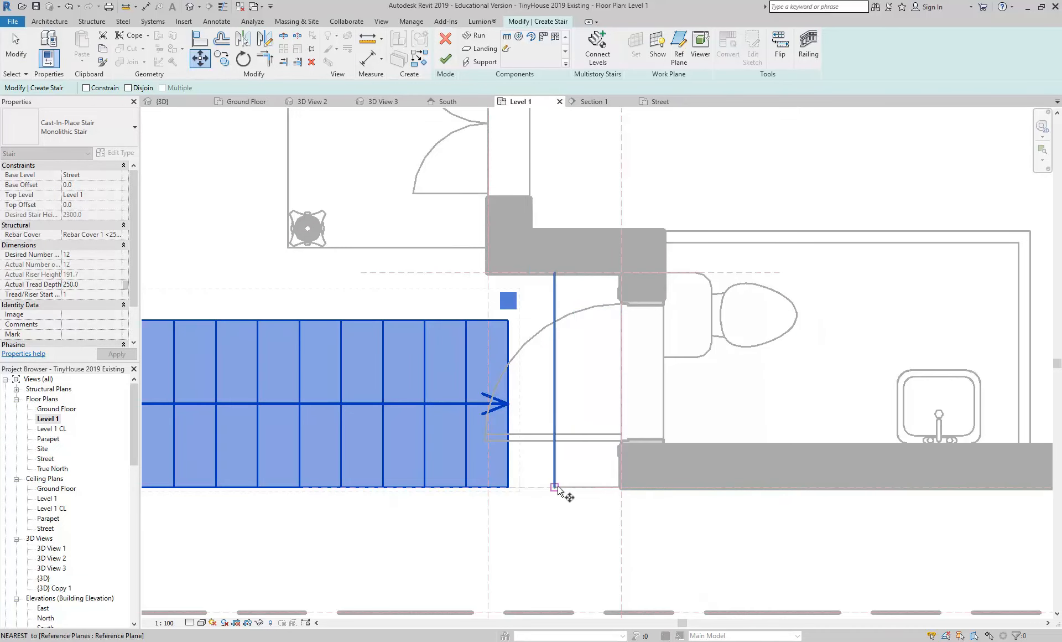
scroll(539, 504, "up", 3)
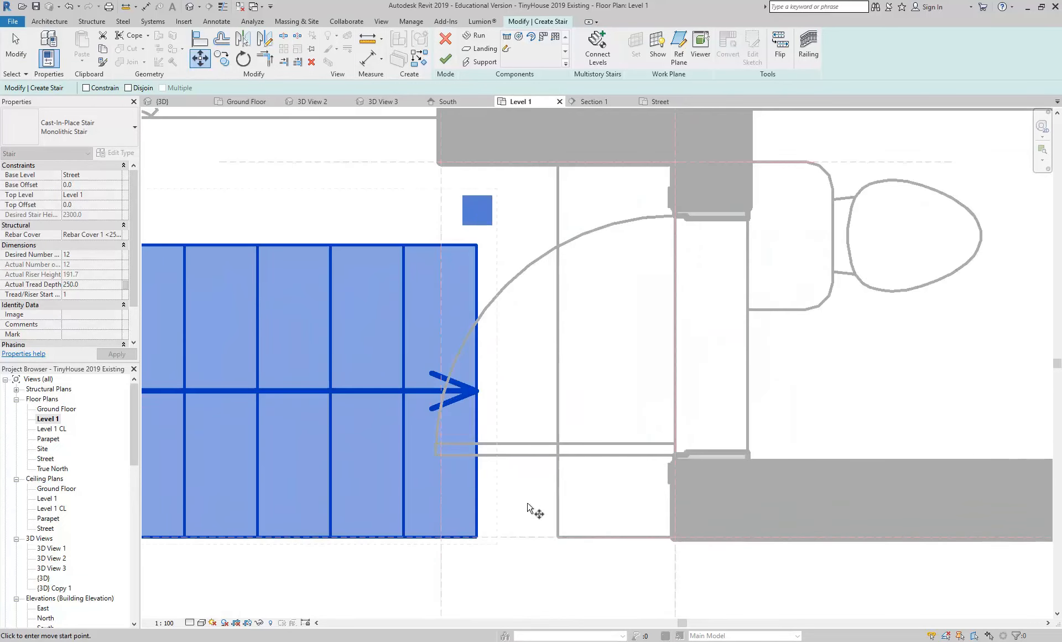
left_click(477, 536)
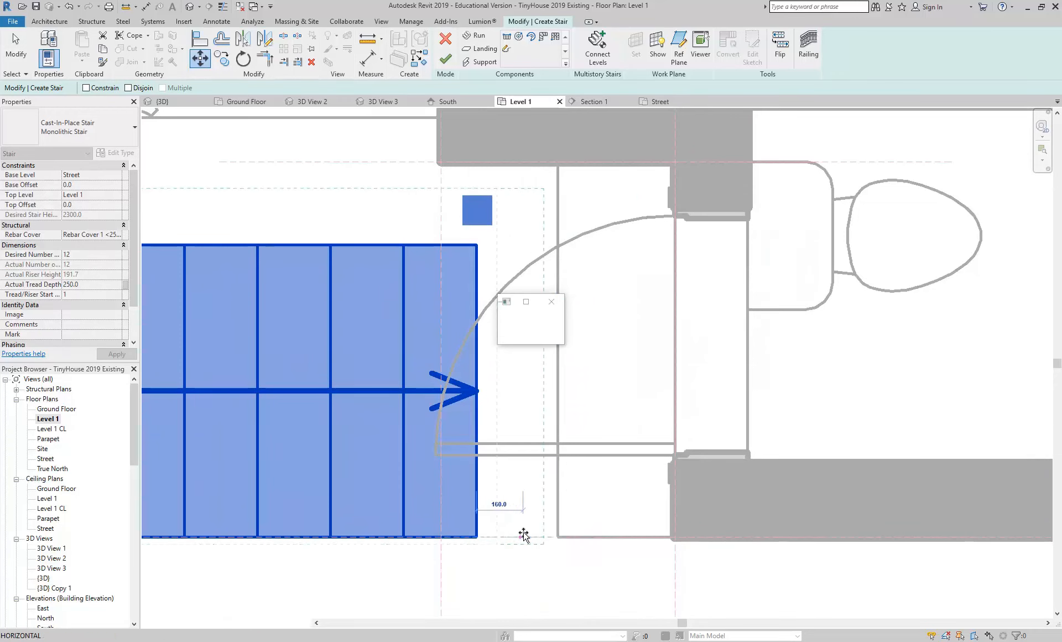
left_click(559, 536)
scroll(494, 464, "down", 3)
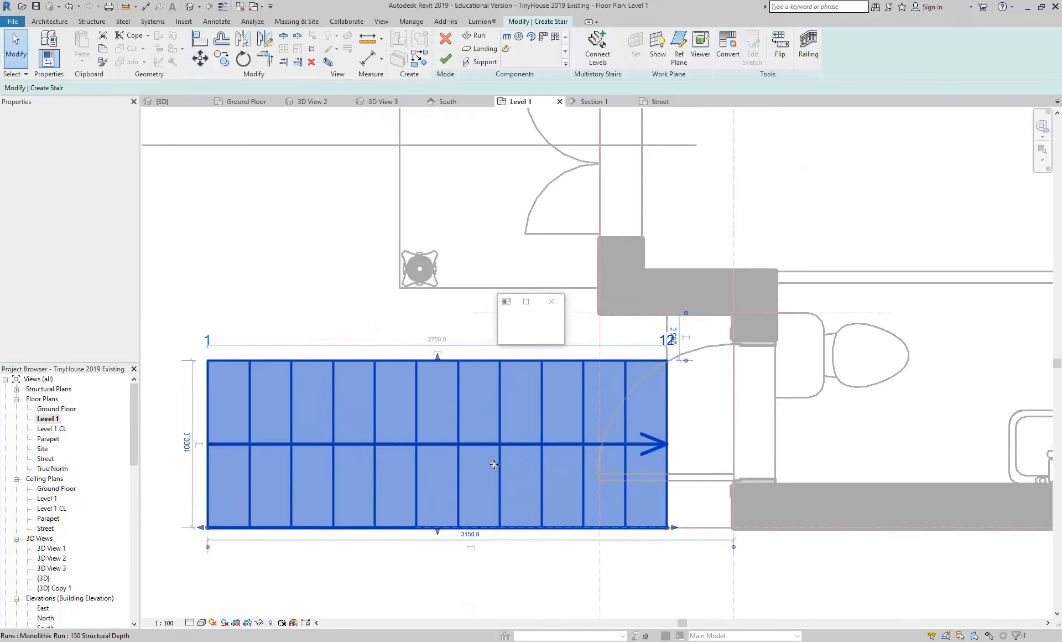
scroll(325, 490, "down", 1)
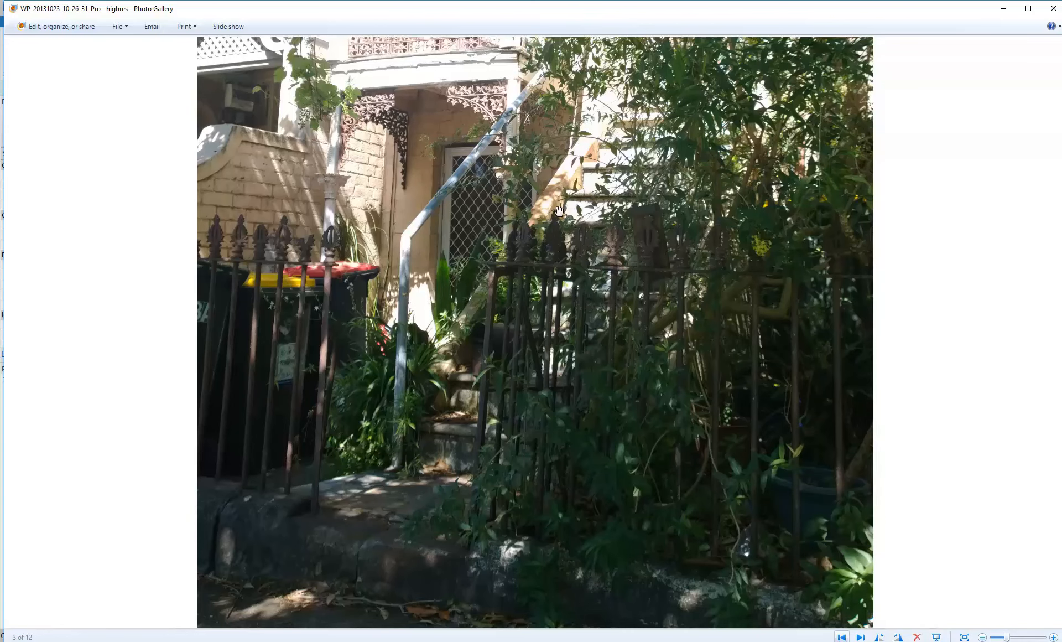
Step: Browse the street and facade photos in Photo Gallery, examining the edge of the steps beside the veranda column, then return to Revit
left_click(845, 636)
left_click(845, 636)
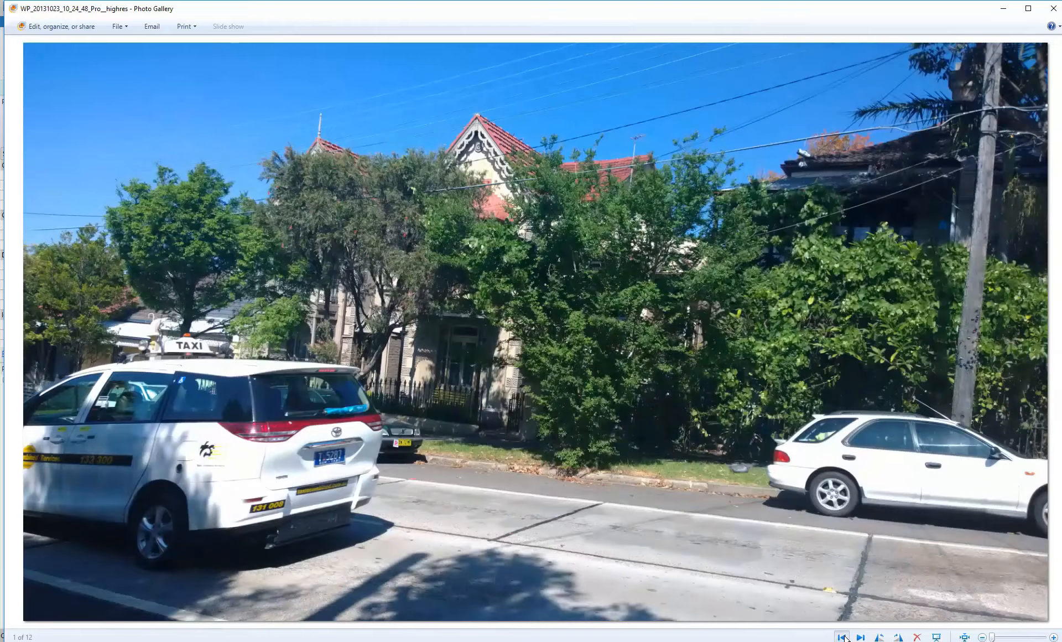
left_click(845, 636)
left_click(860, 637)
left_click(860, 636)
left_click(860, 636)
left_click(860, 637)
left_click(860, 636)
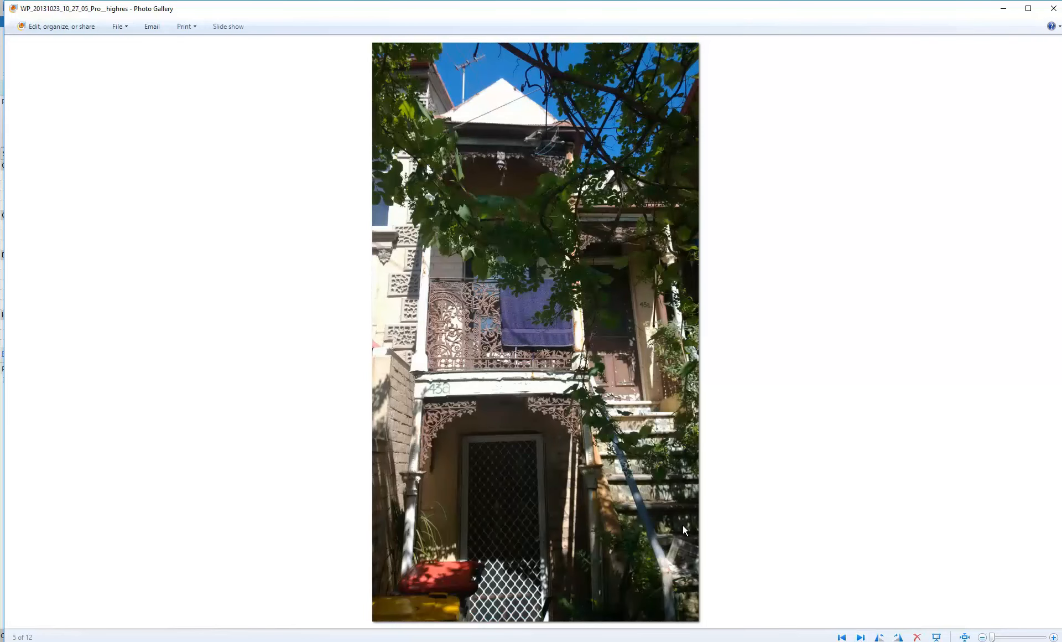
scroll(627, 556, "up", 8)
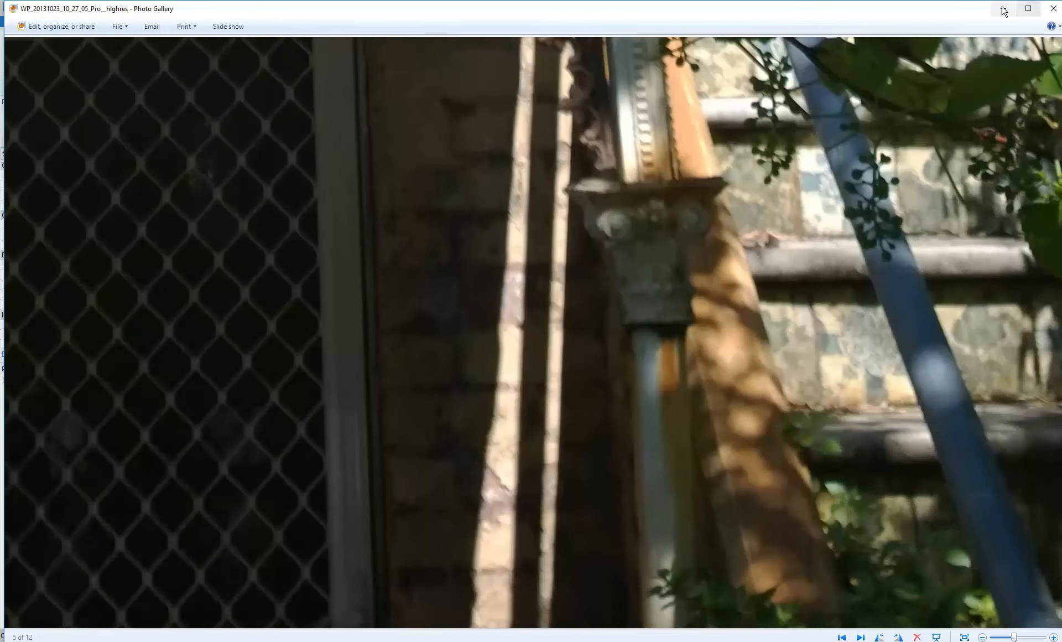
left_click(862, 637)
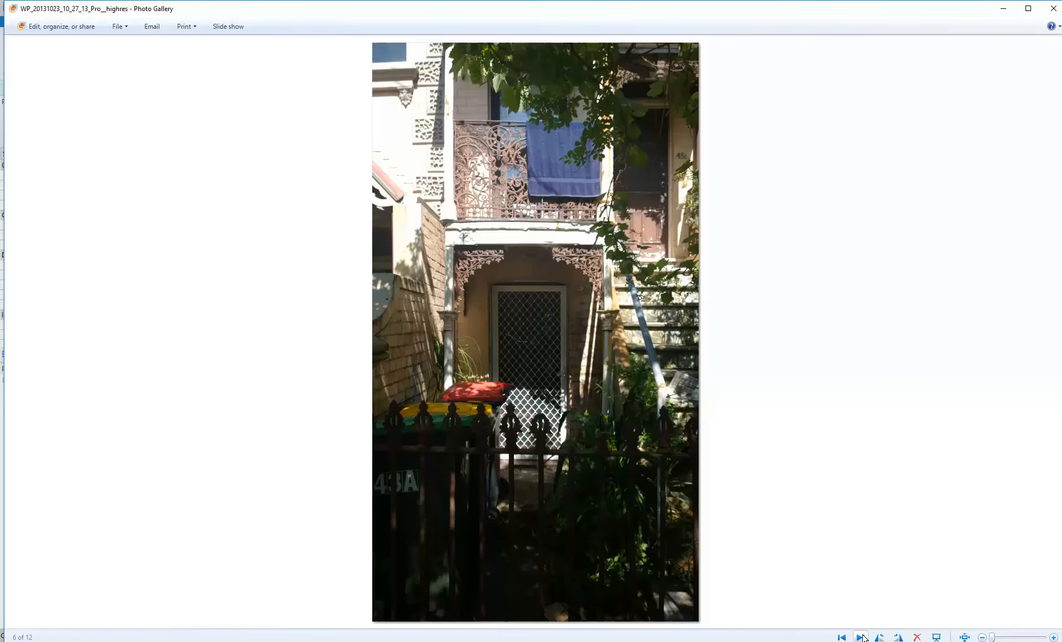
left_click(1005, 5)
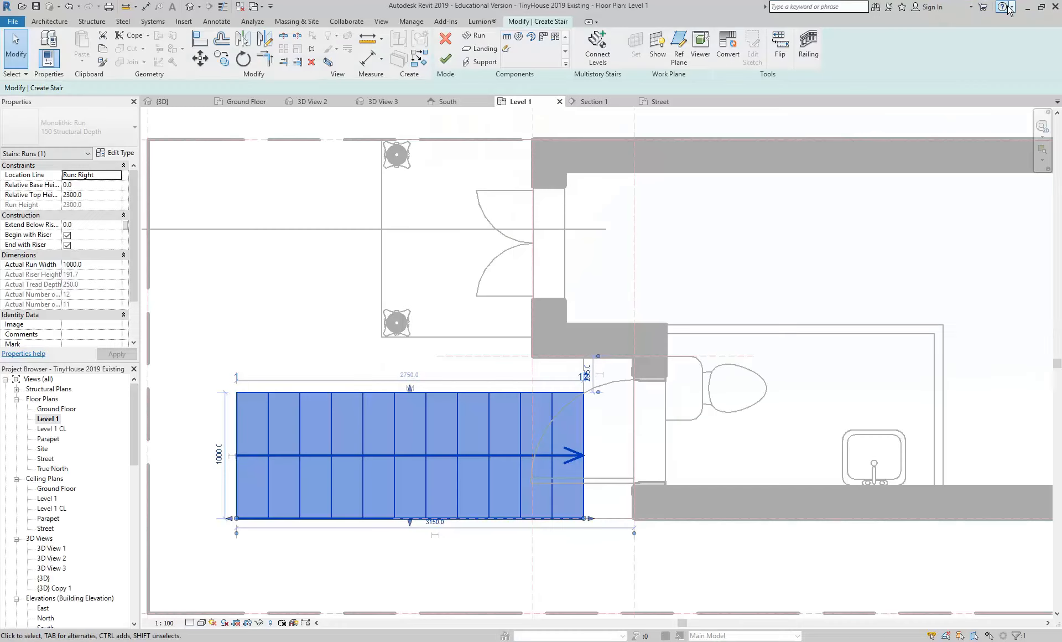
scroll(503, 427, "up", 2)
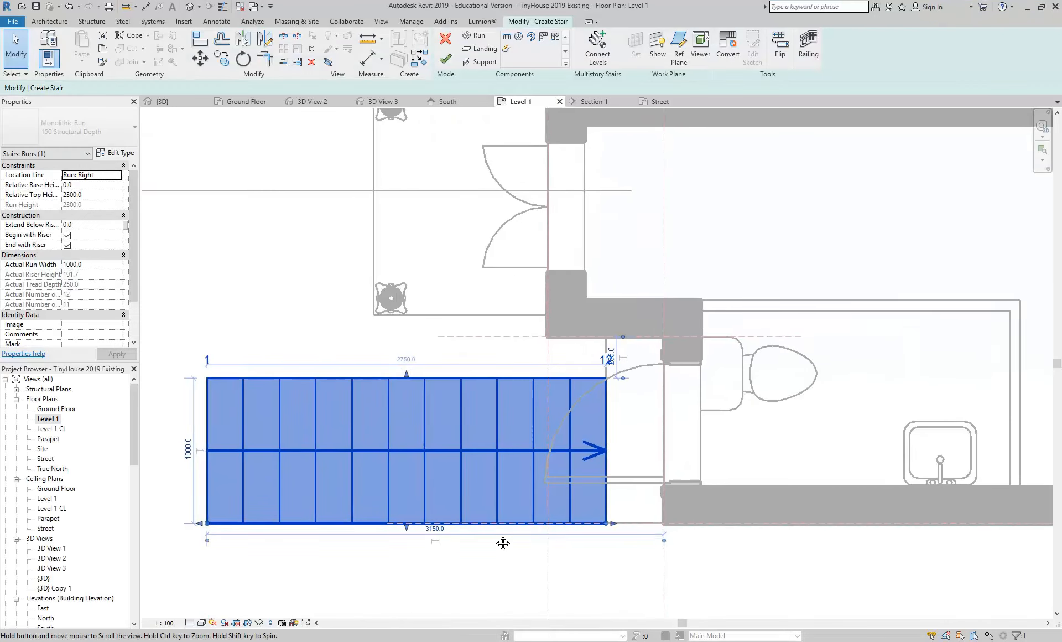
scroll(627, 394, "up", 5)
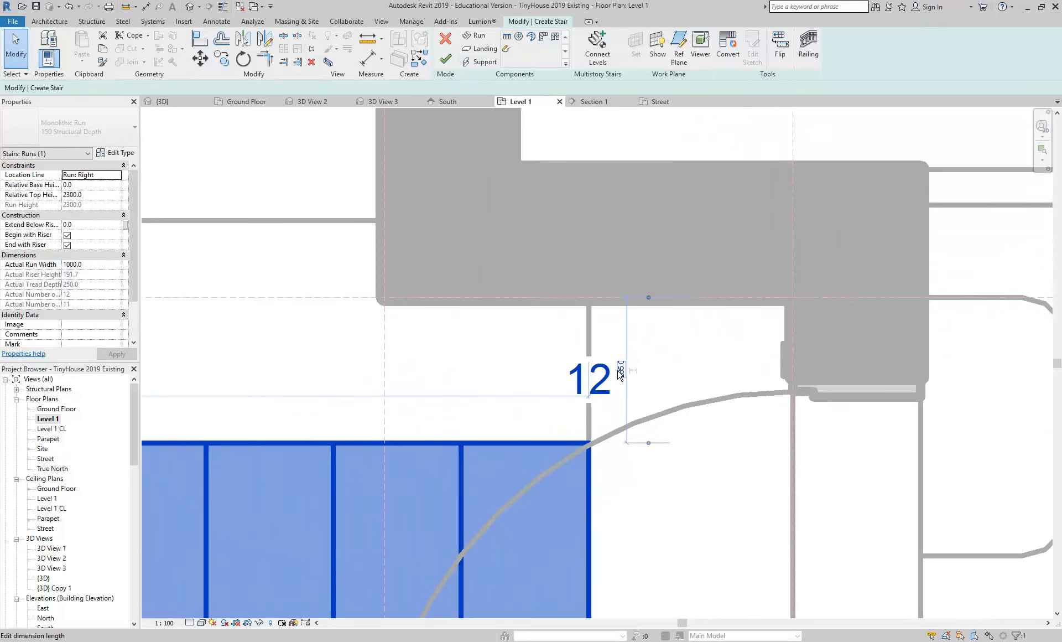
left_click(621, 370)
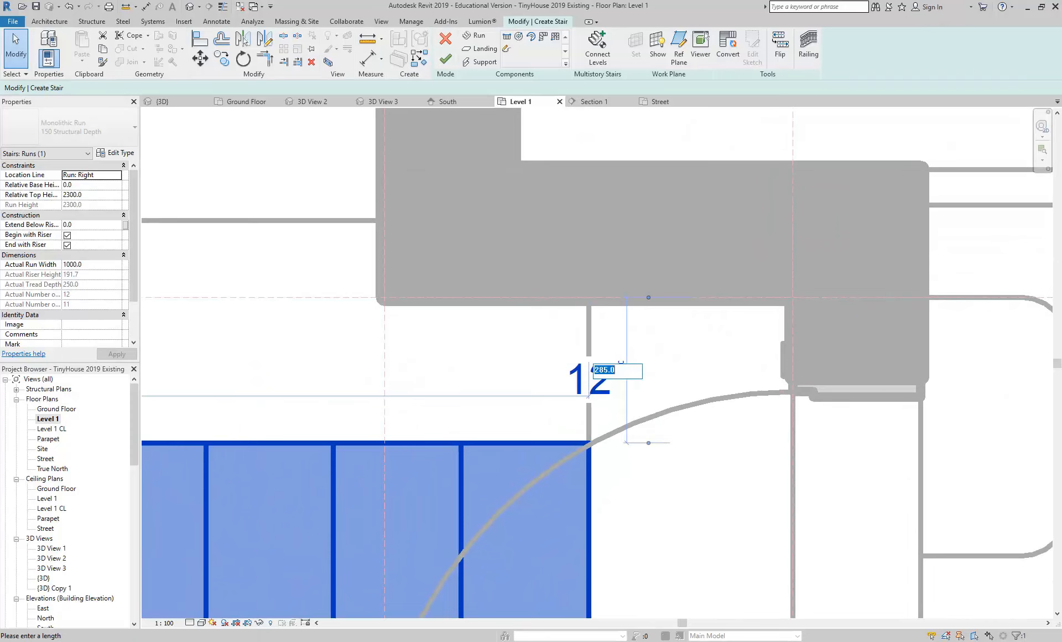
Step: Switch to Photo Gallery and examine how the stair's sloping side wall meets the steps and balcony in the facade photos
key("alt+Tab")
scroll(628, 297, "up", 3)
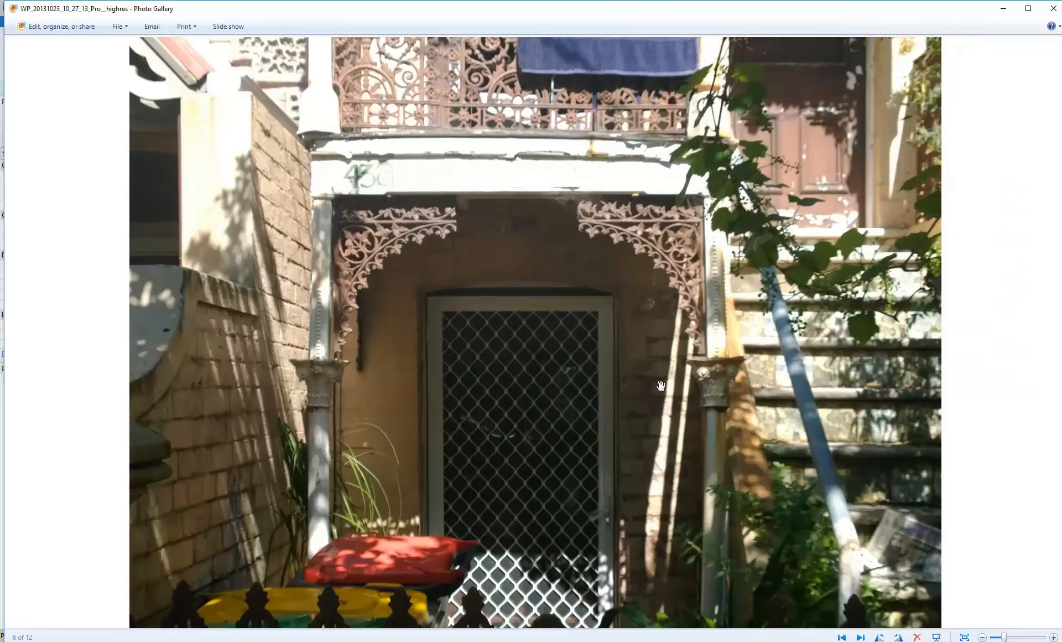
key("Right")
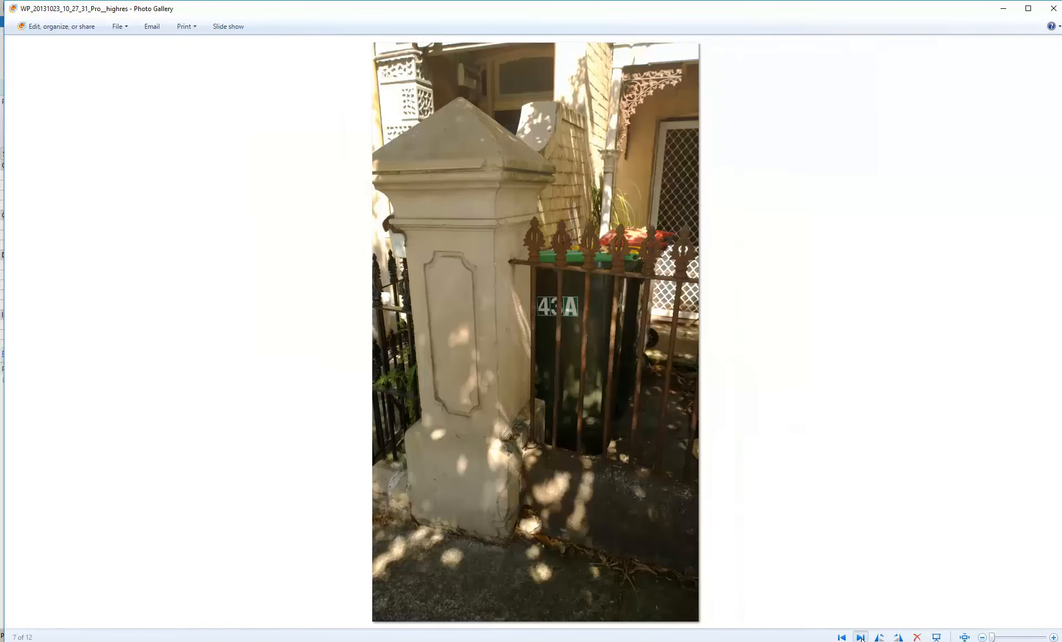
left_click(861, 637)
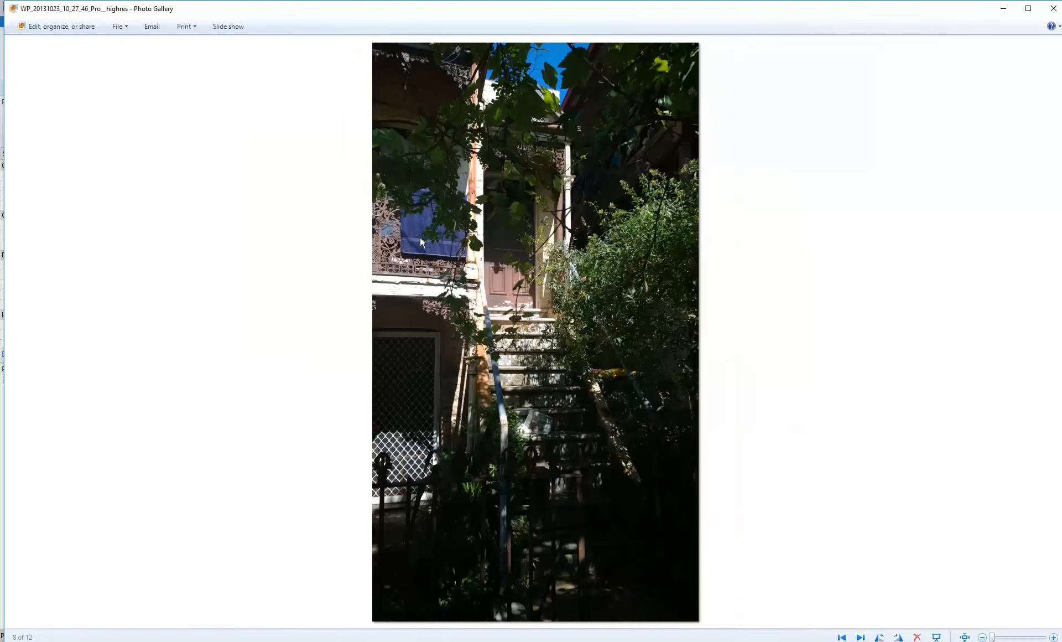
left_click(846, 637)
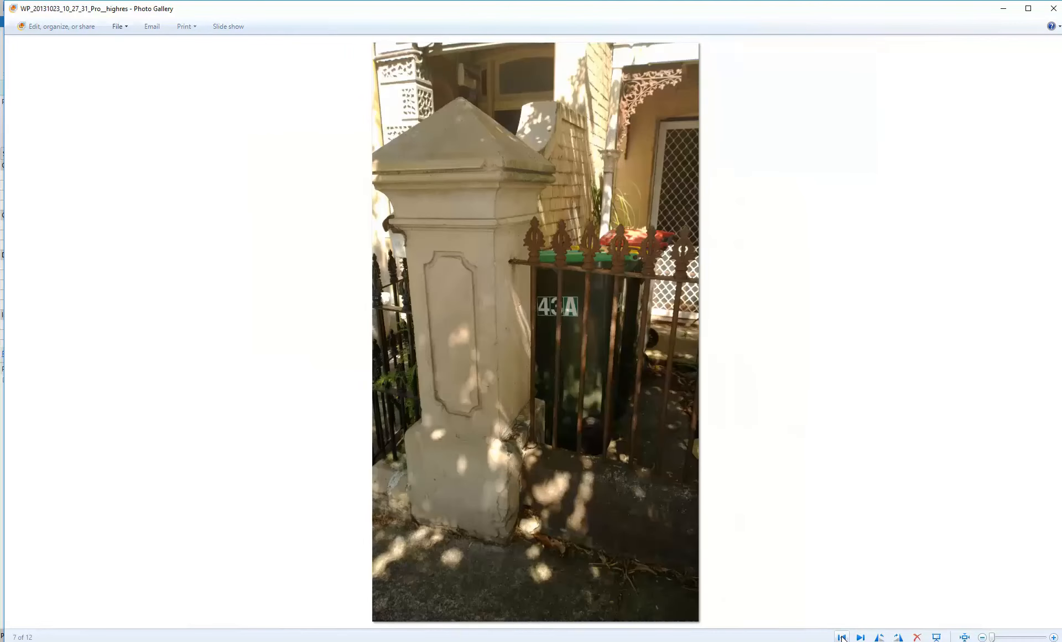
left_click(841, 637)
left_click(842, 637)
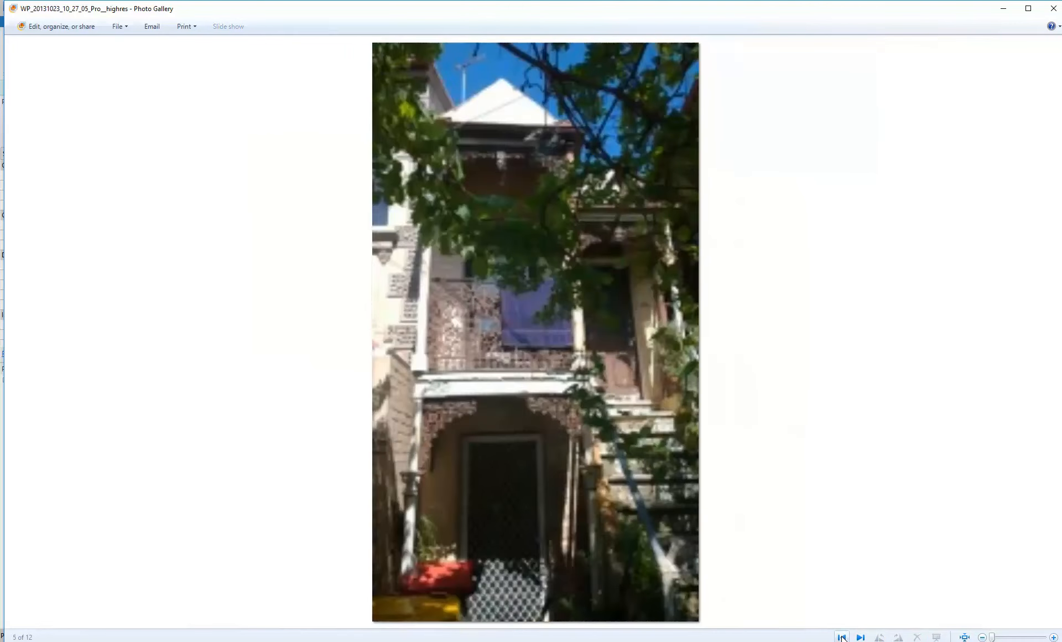
left_click(842, 636)
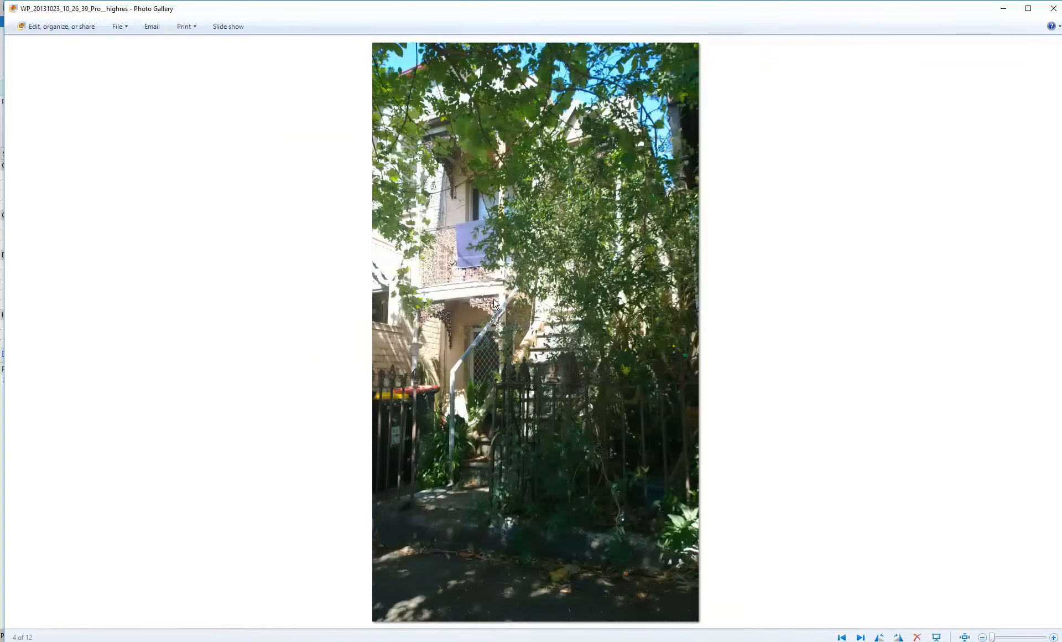
scroll(487, 300, "up", 4)
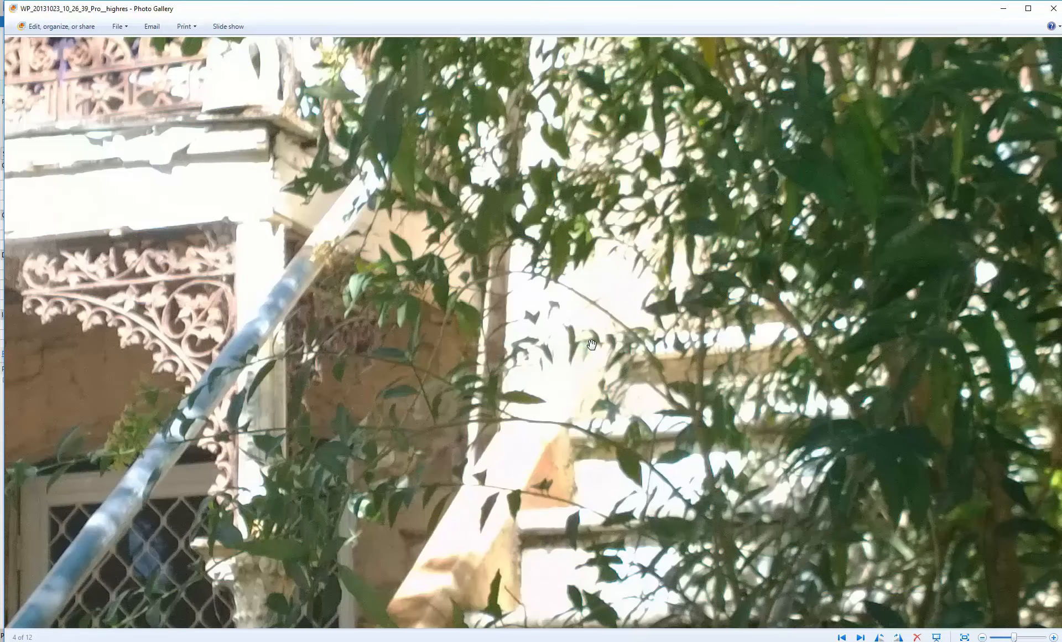
scroll(601, 332, "down", 2)
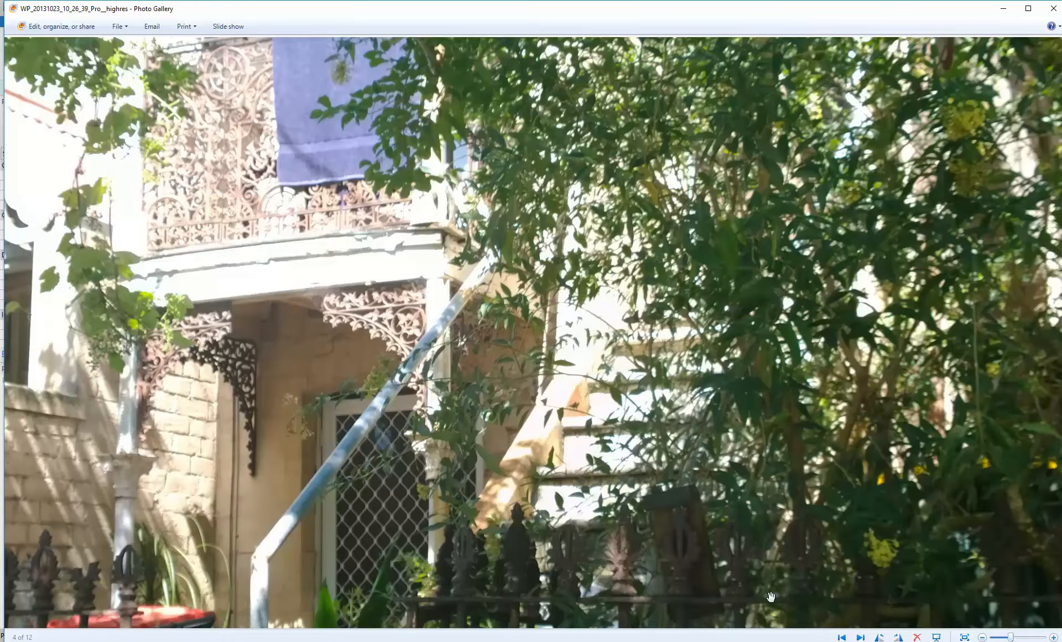
Step: Examine the top steps and sloping side wall below the entry door in photo 9 of 12, then return to Revit
left_click(861, 637)
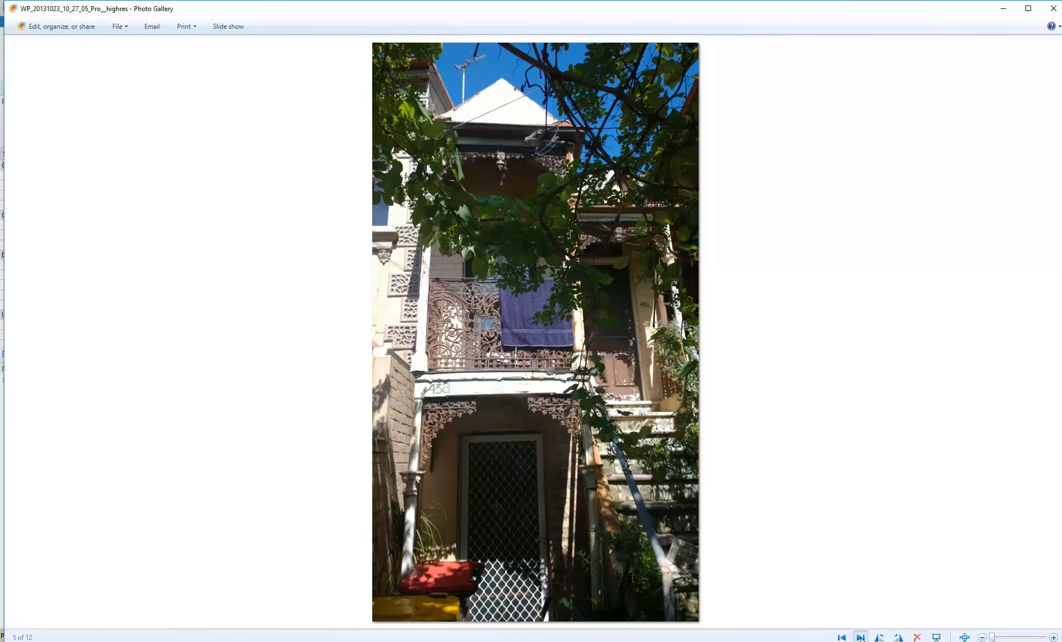
left_click(861, 636)
left_click(860, 637)
left_click(860, 637)
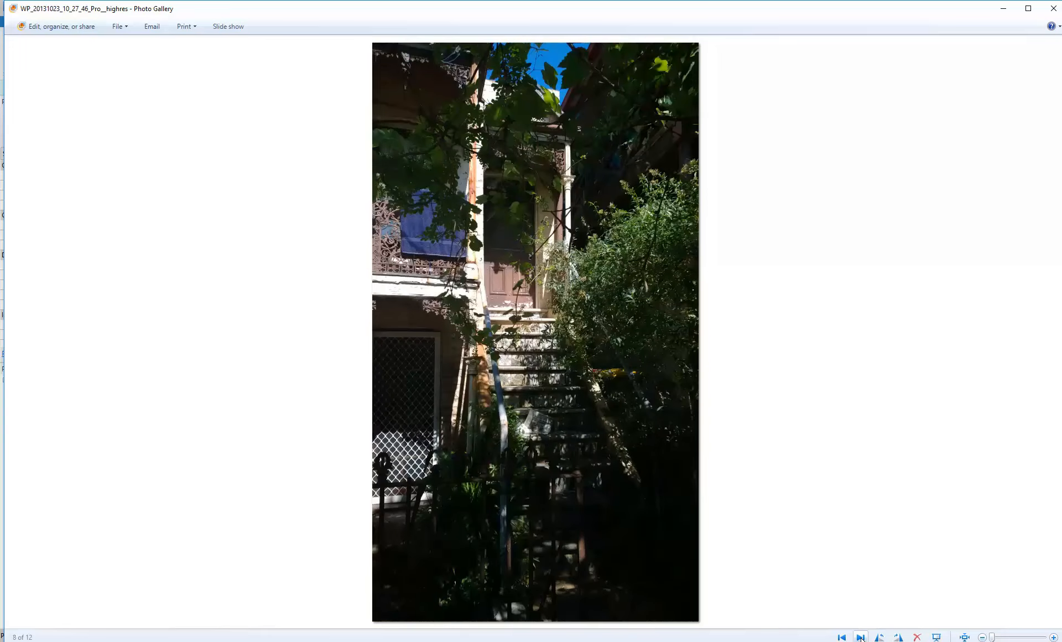
left_click(860, 636)
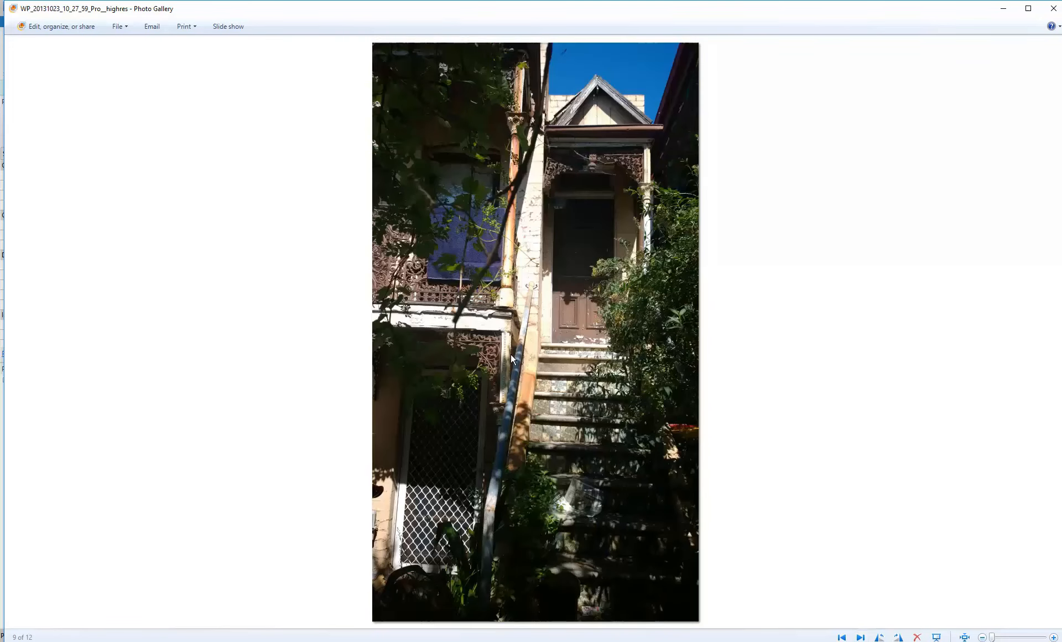
scroll(510, 353, "up", 4)
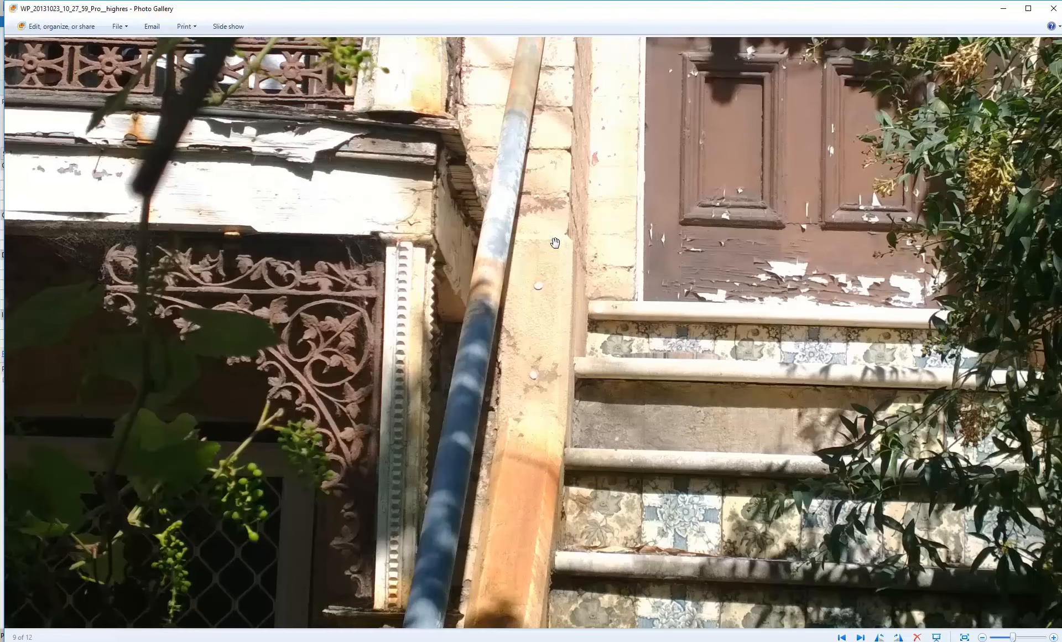
left_click(1003, 9)
Step: Move the stair run 230 mm sideways, away from the side wall's extension and towards the balcony
scroll(548, 243, "down", 2)
scroll(580, 271, "up", 2)
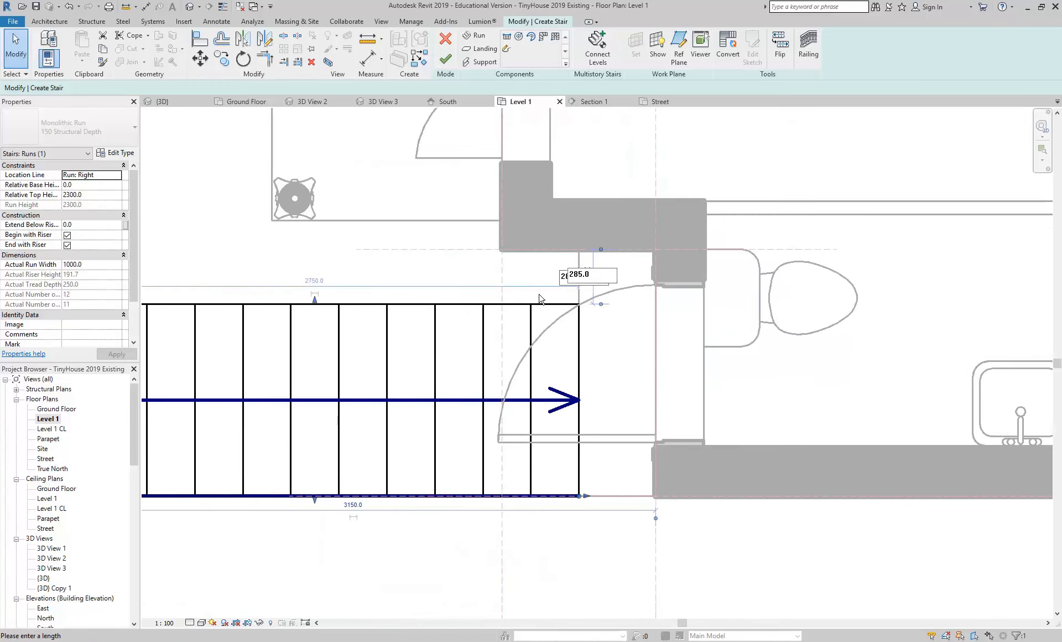
scroll(497, 260, "down", 1)
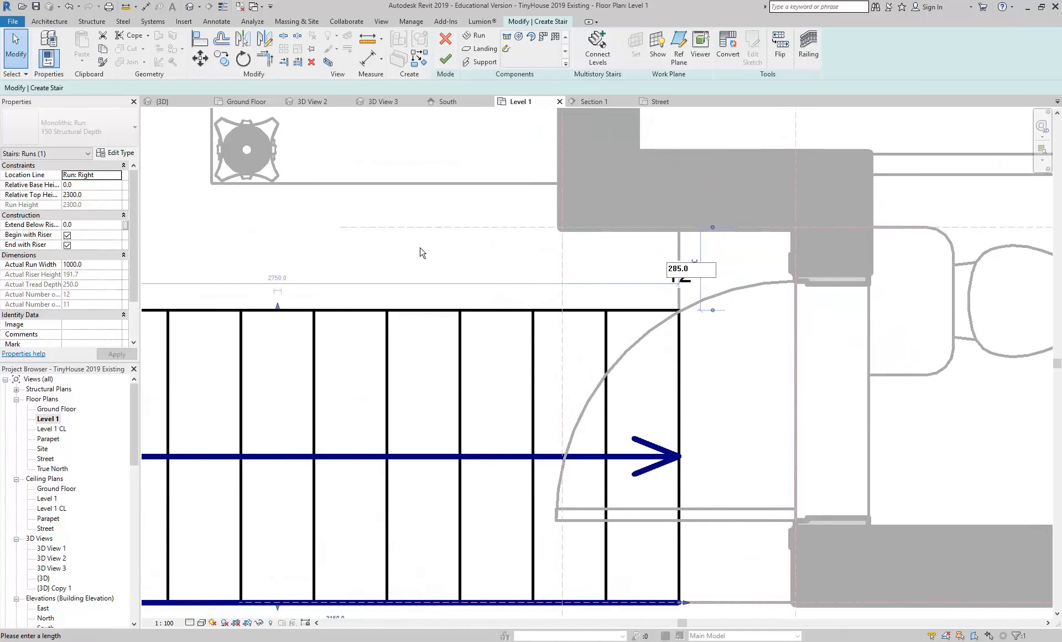
key("Escape")
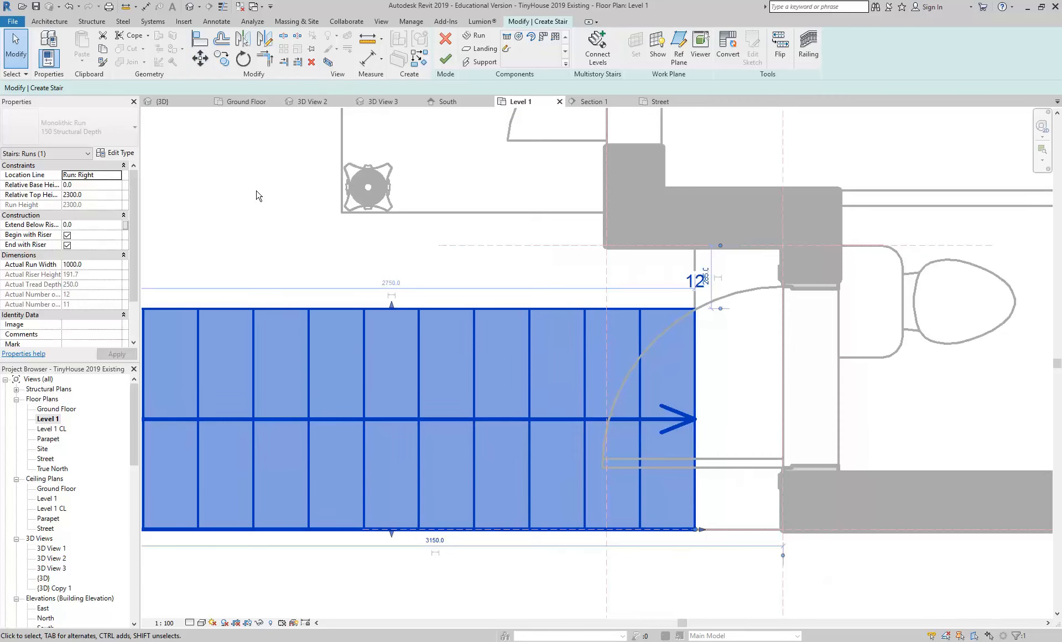
middle_click_drag(256, 196, 422, 245)
left_click(200, 57)
middle_click_drag(386, 335, 342, 321)
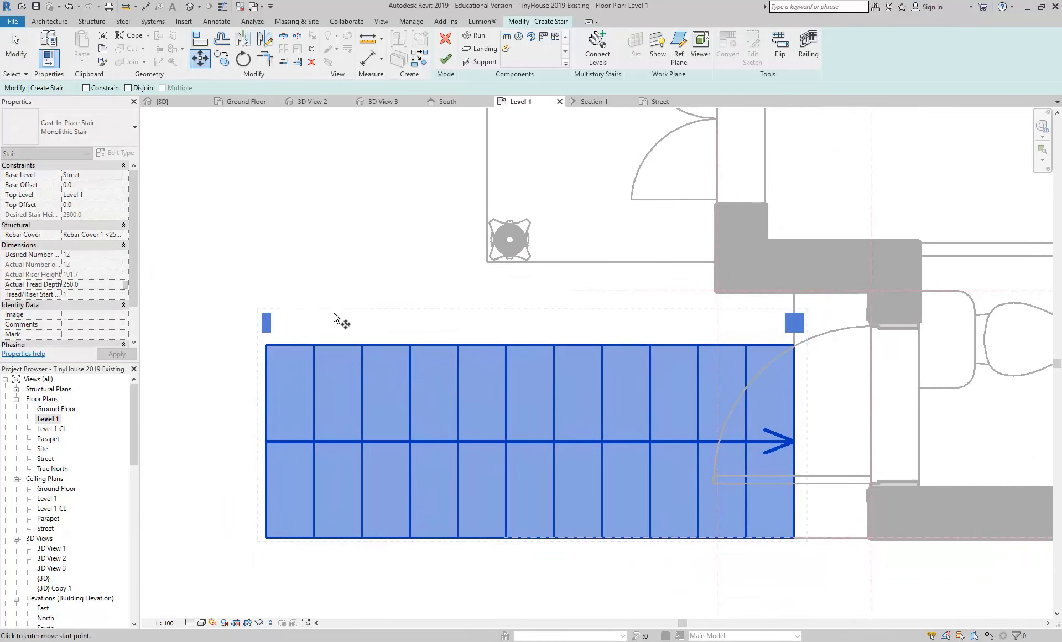
left_click(346, 318)
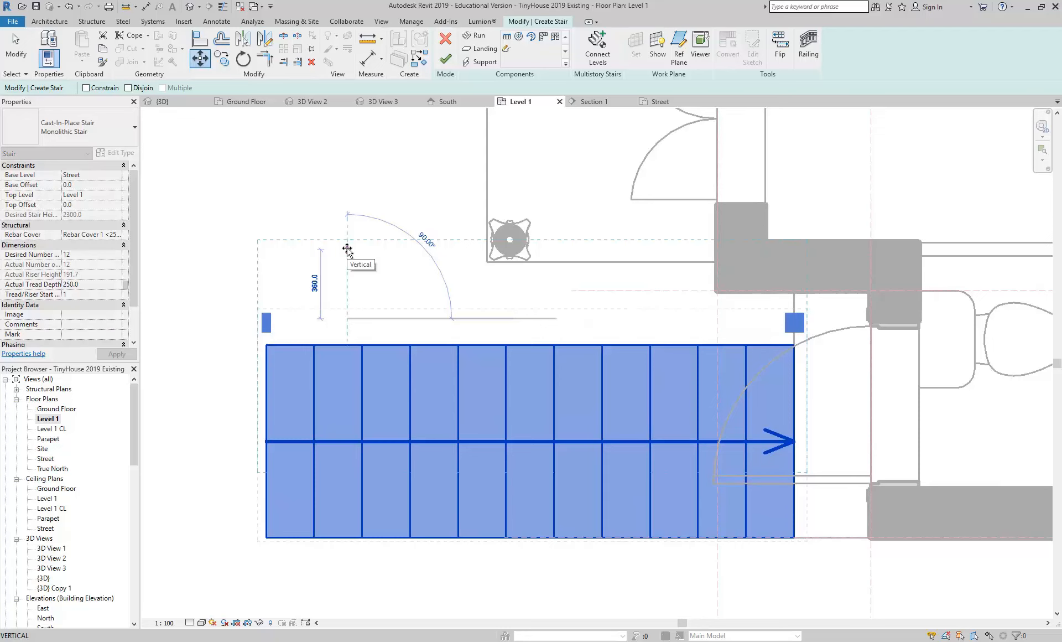
type("230")
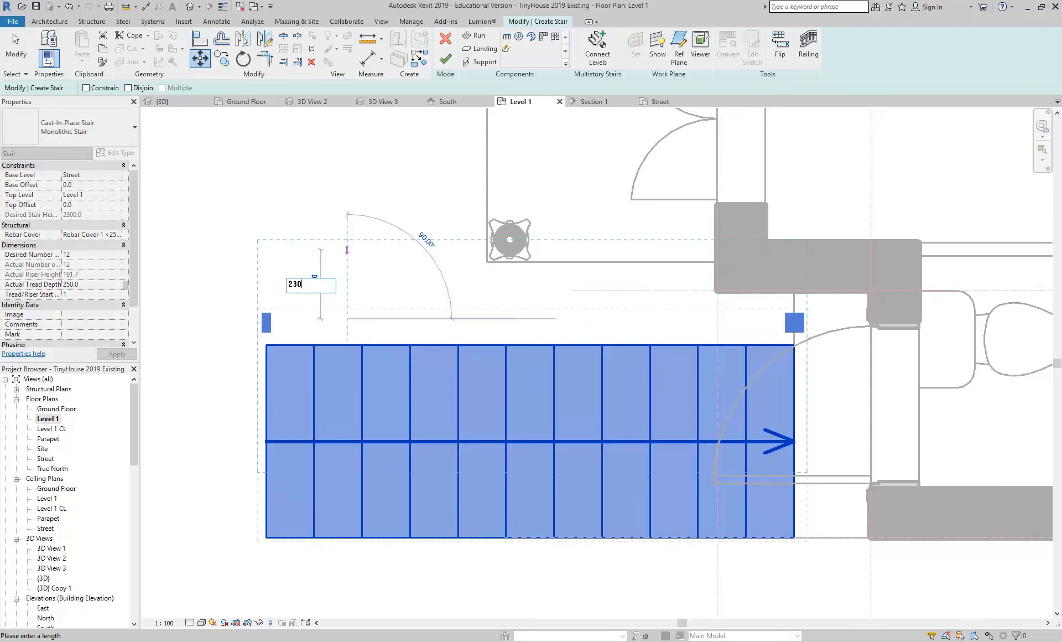
key("Return")
left_click(334, 213)
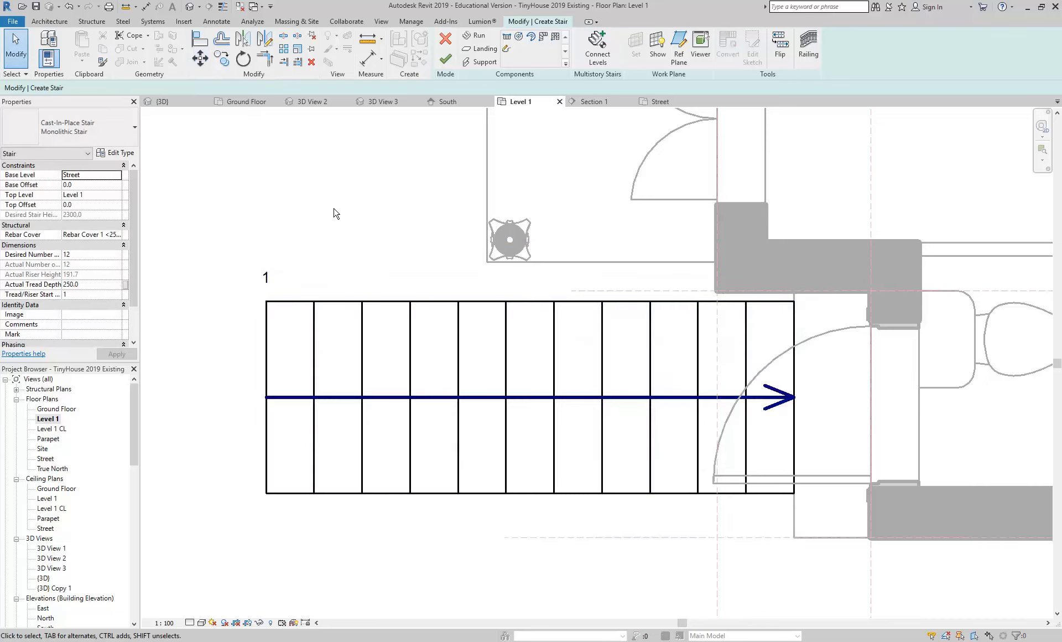
Step: Finish the stair edit with the repositioned run and save the project
scroll(334, 240, "down", 2)
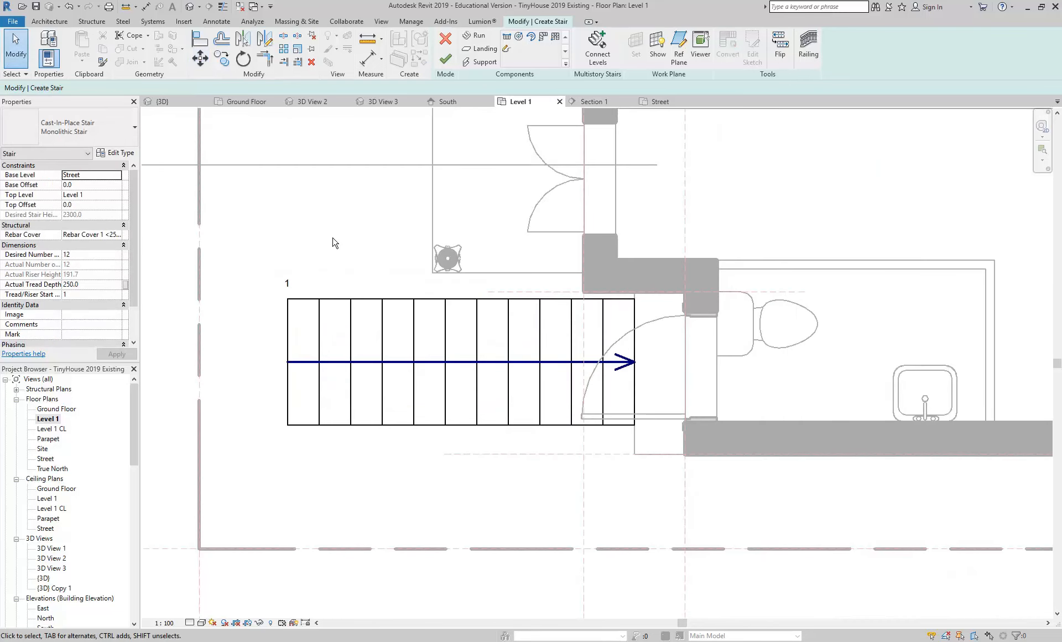
left_click(446, 59)
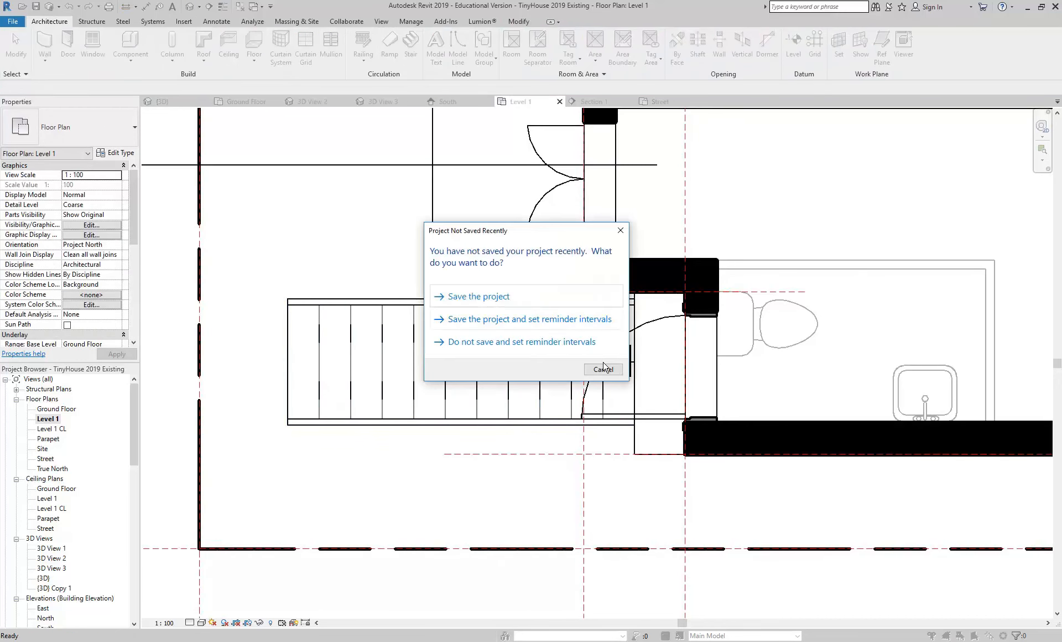
left_click(499, 294)
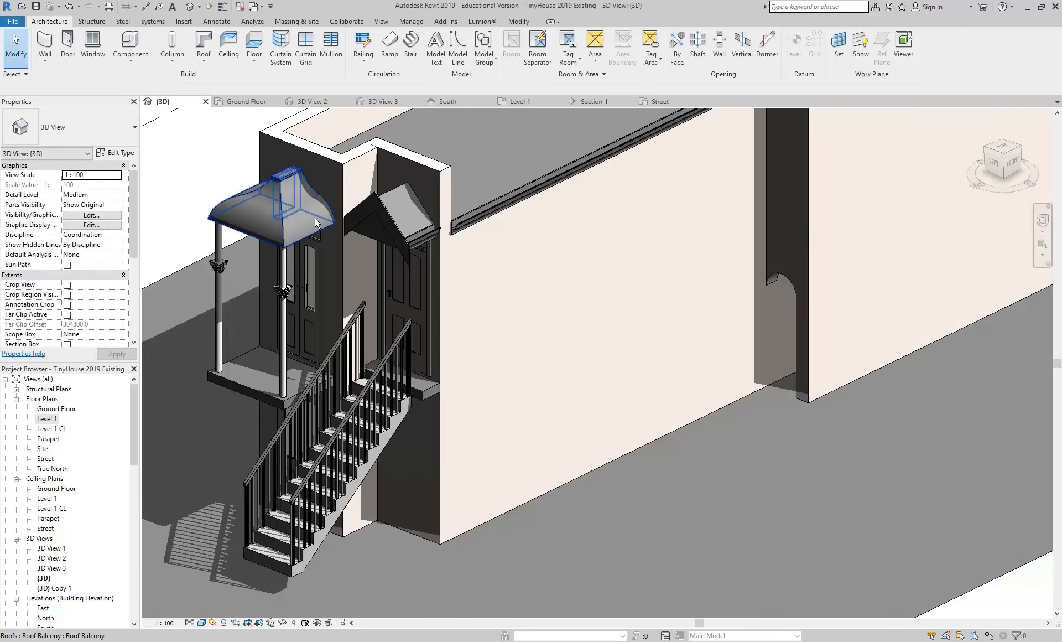
Step: Examine the stair in the {3D} view and compare its railings with the pipe handrail in Photo Gallery photos 9 and 8, then return to Revit
middle_click_drag(314, 217, 499, 508, "shift")
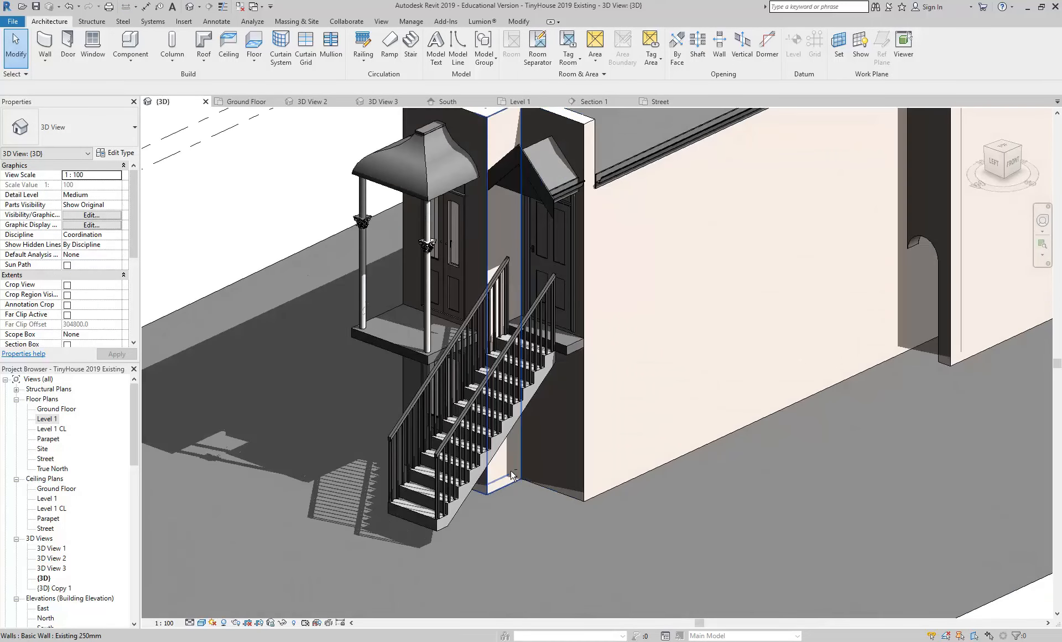
scroll(499, 508, "up", 5)
scroll(500, 509, "up", 2)
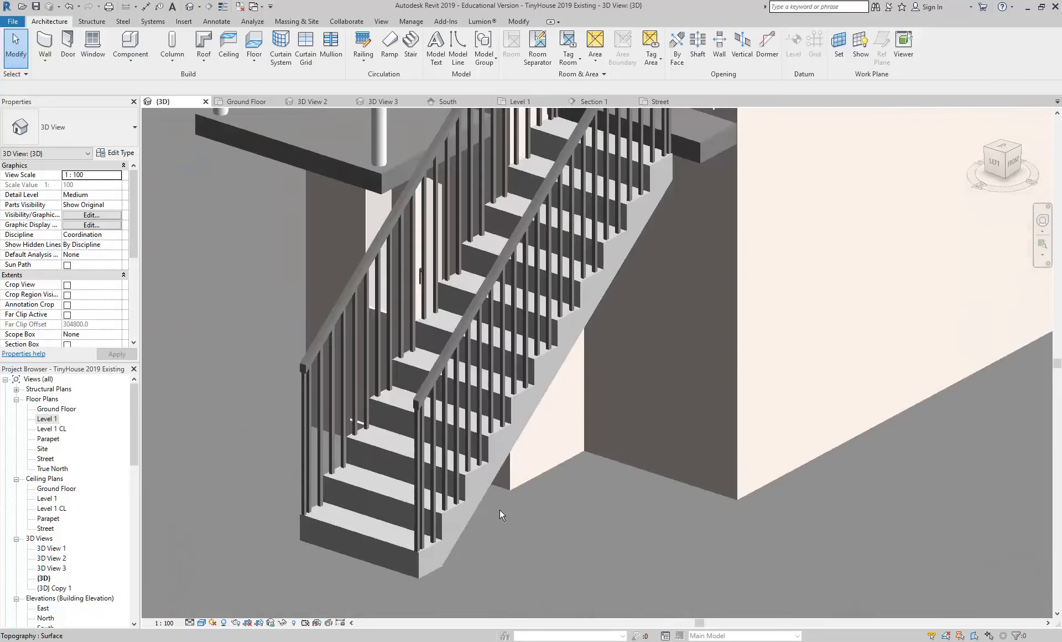
scroll(500, 509, "up", 2)
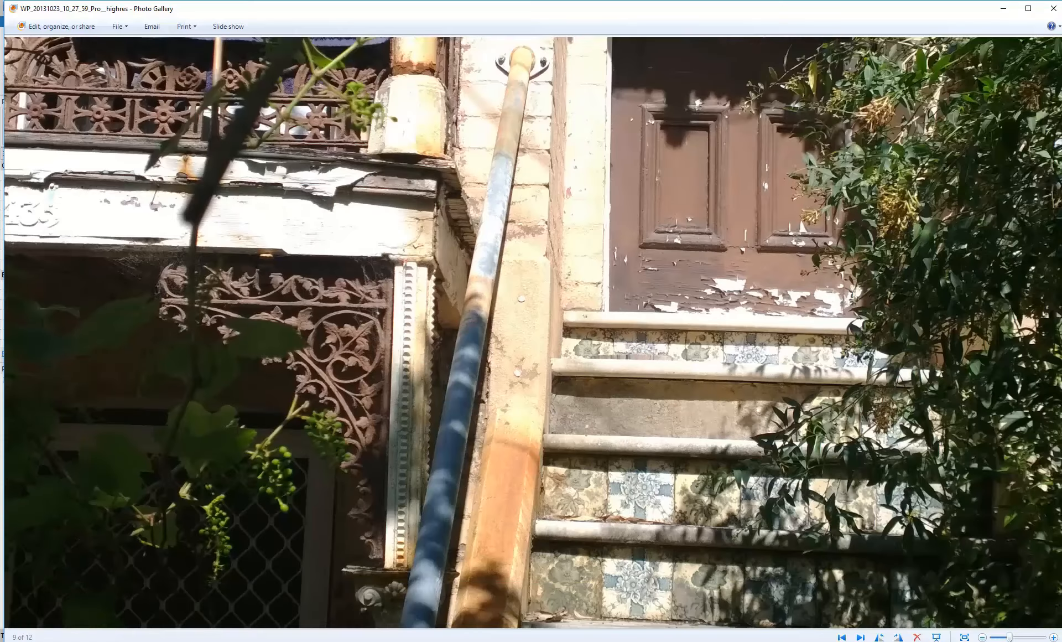
scroll(426, 366, "down", 3)
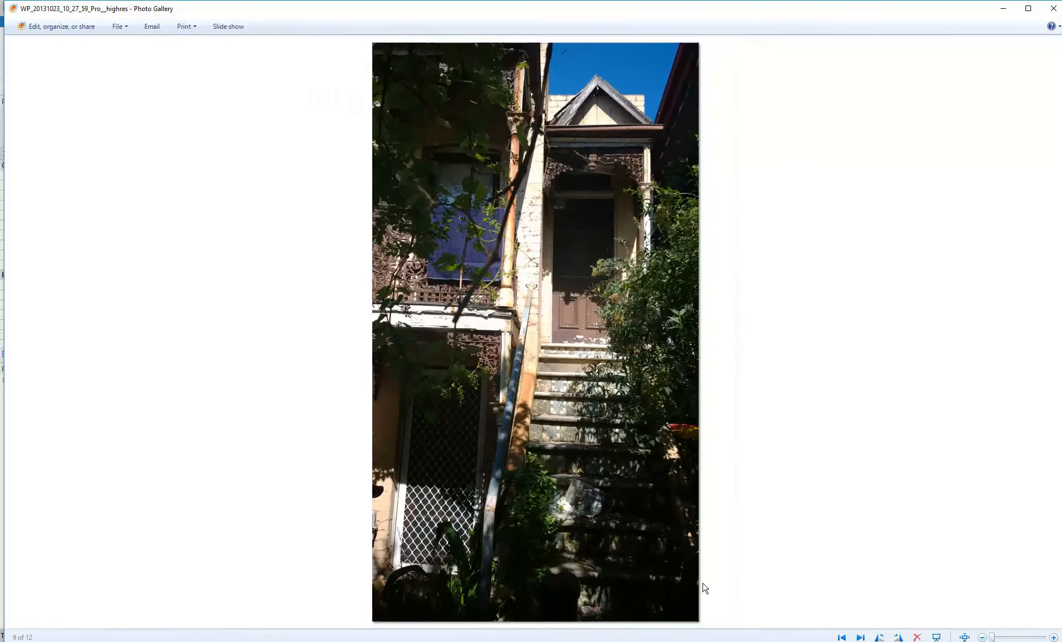
left_click(841, 637)
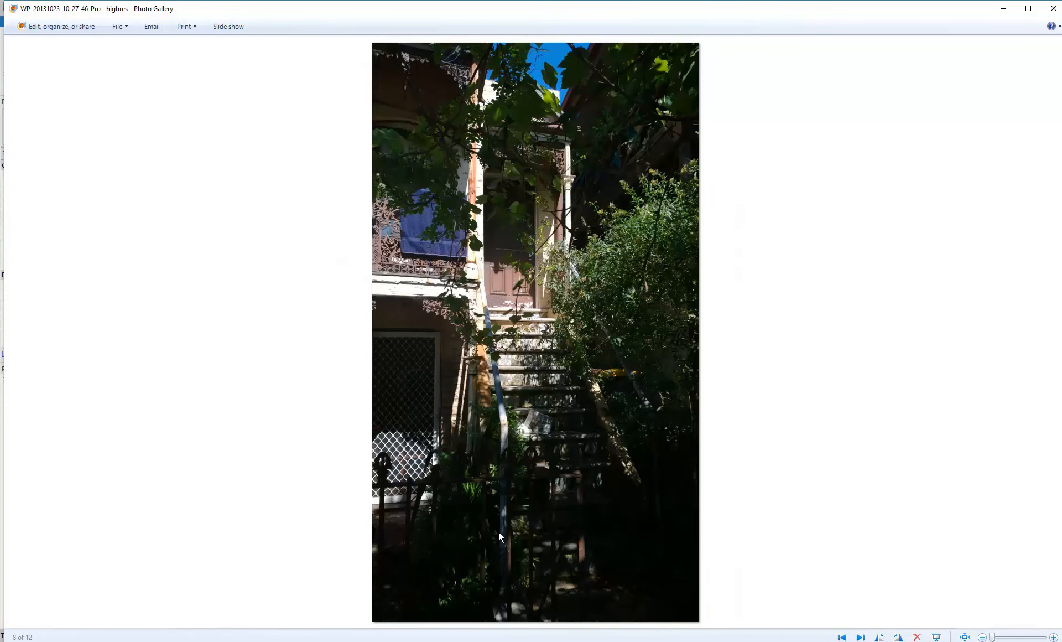
left_click(1000, 10)
middle_click_drag(472, 354, 480, 382)
middle_click_drag(376, 387, 348, 375)
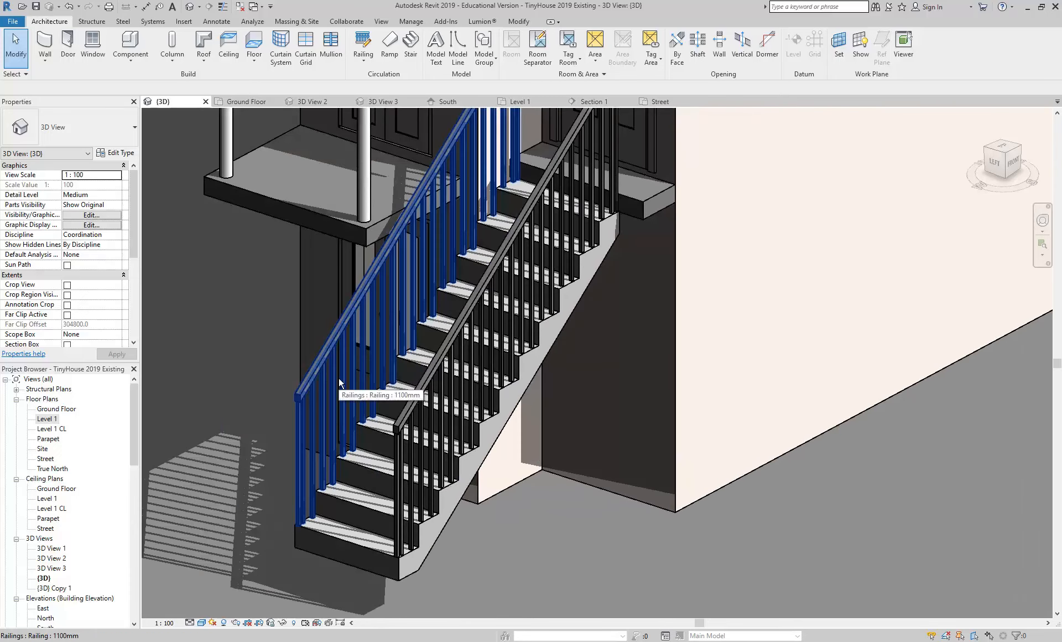
Step: For the stair's balcony-side railing, duplicate the 900mm Pipe railing type and name the copy 900mm Handrail
left_click(326, 376)
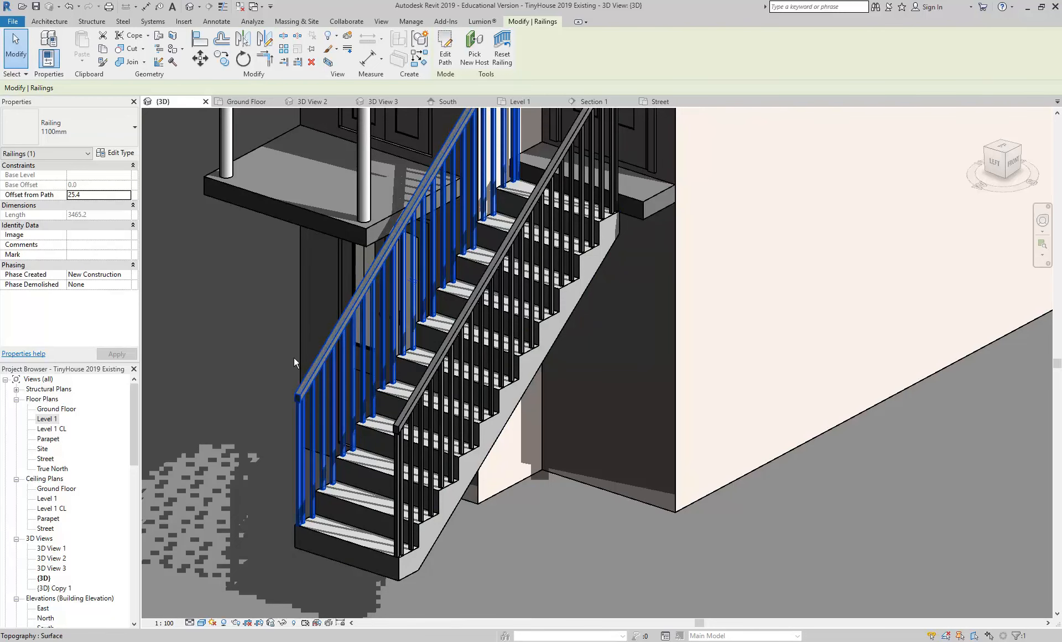
left_click(119, 153)
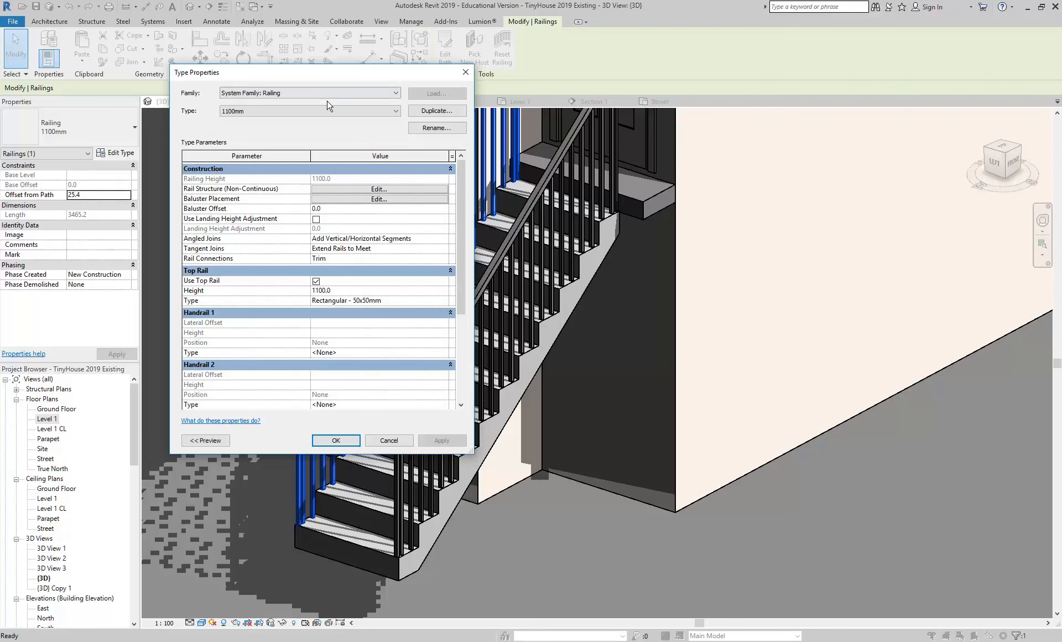
left_click(319, 114)
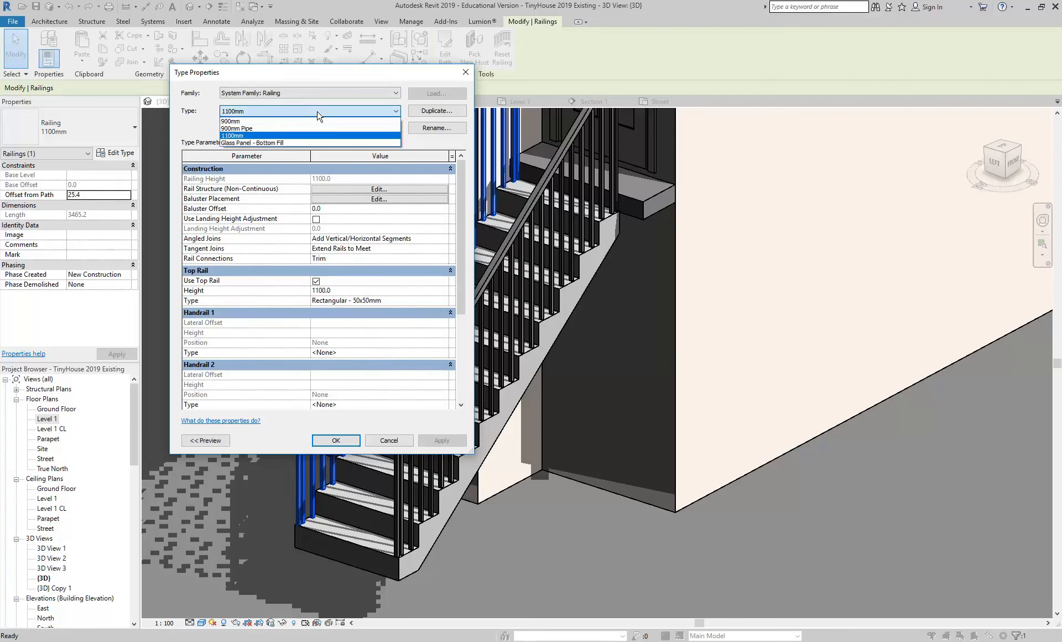
left_click(249, 128)
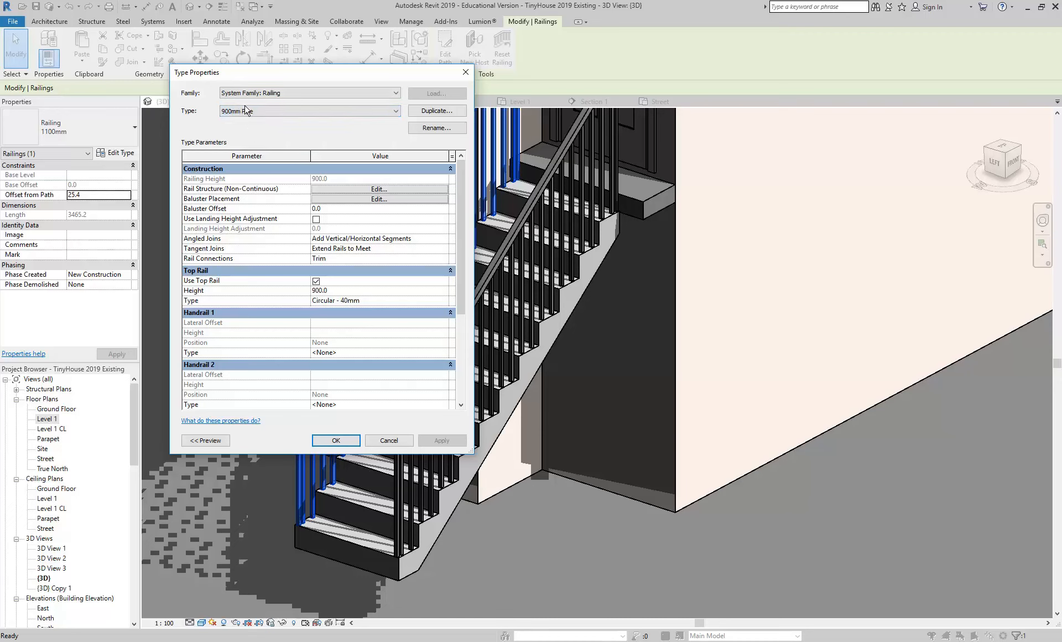
left_click(434, 112)
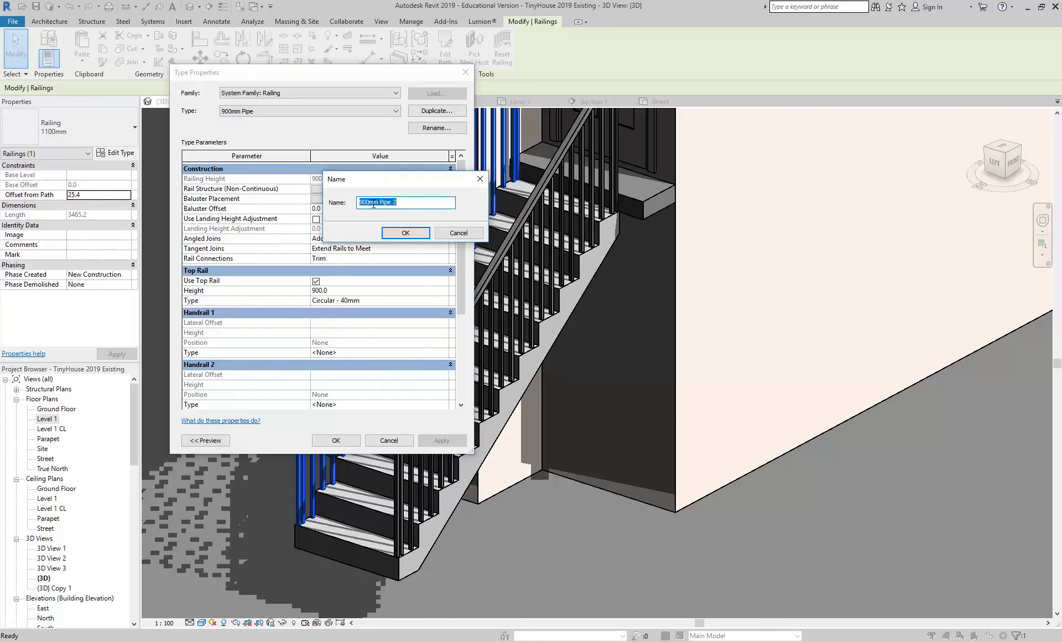
left_click_drag(379, 202, 471, 200)
key("BackSpace")
left_click(409, 232)
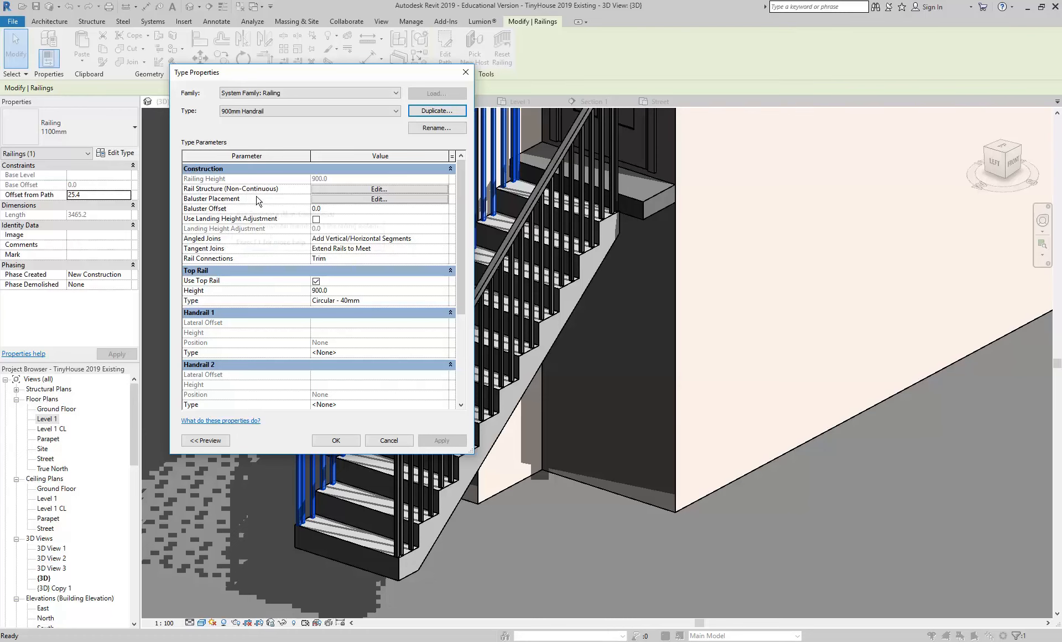
Step: Set the regular baluster family of the 900mm Handrail type to None and apply the type to the balcony-side railing
left_click(375, 201)
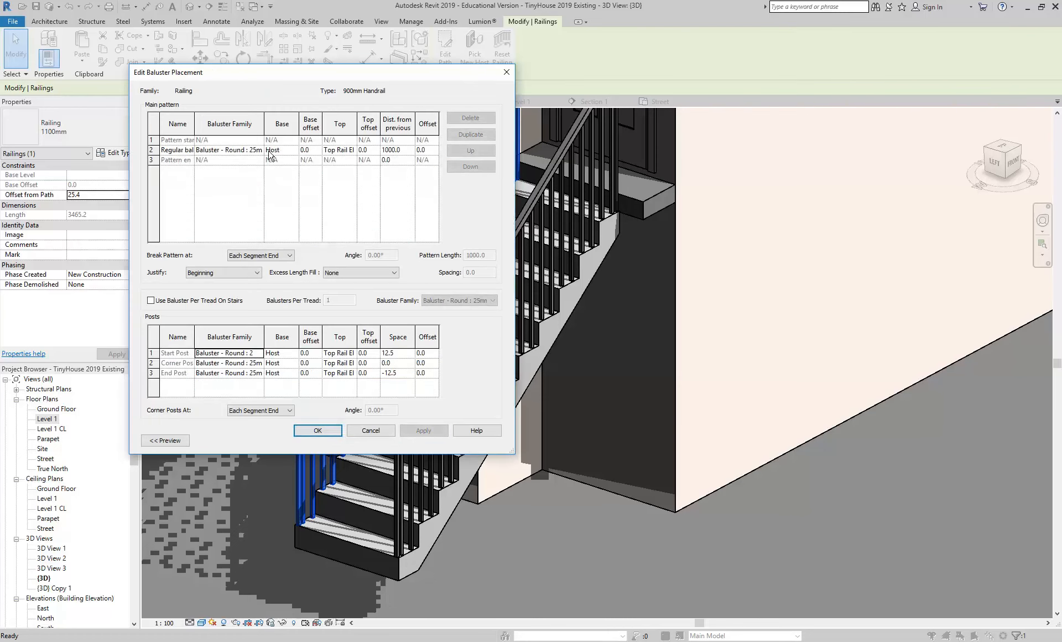
left_click(232, 150)
left_click(259, 150)
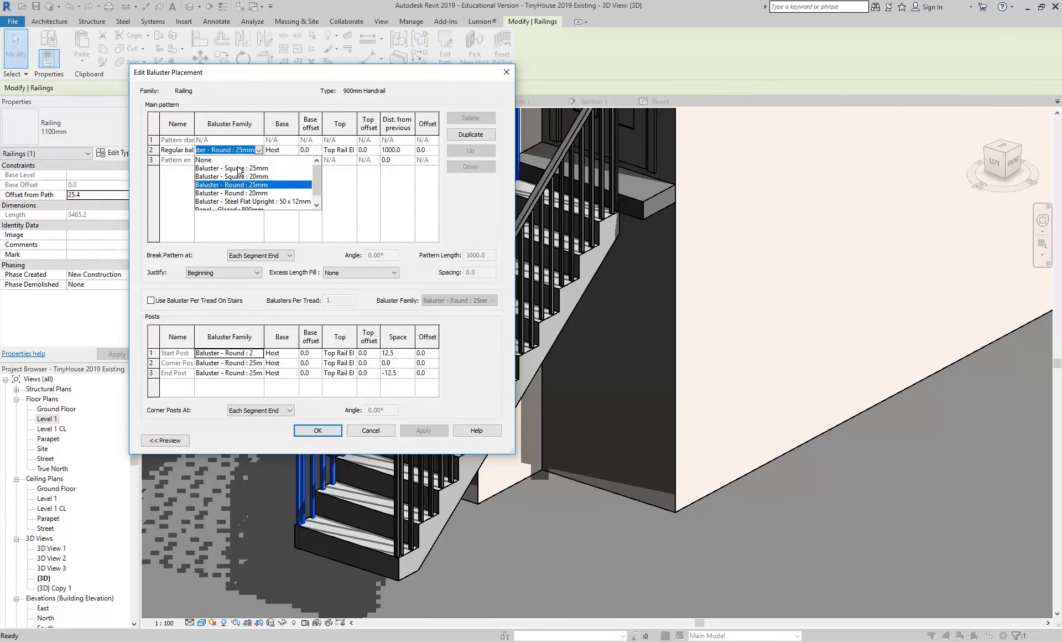
left_click(213, 160)
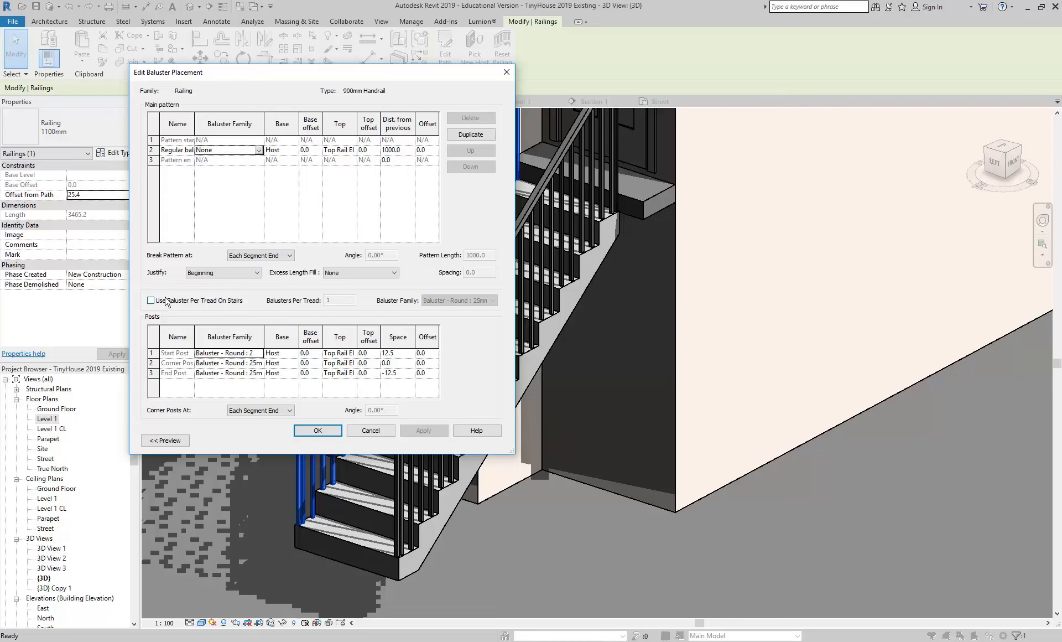
left_click(320, 432)
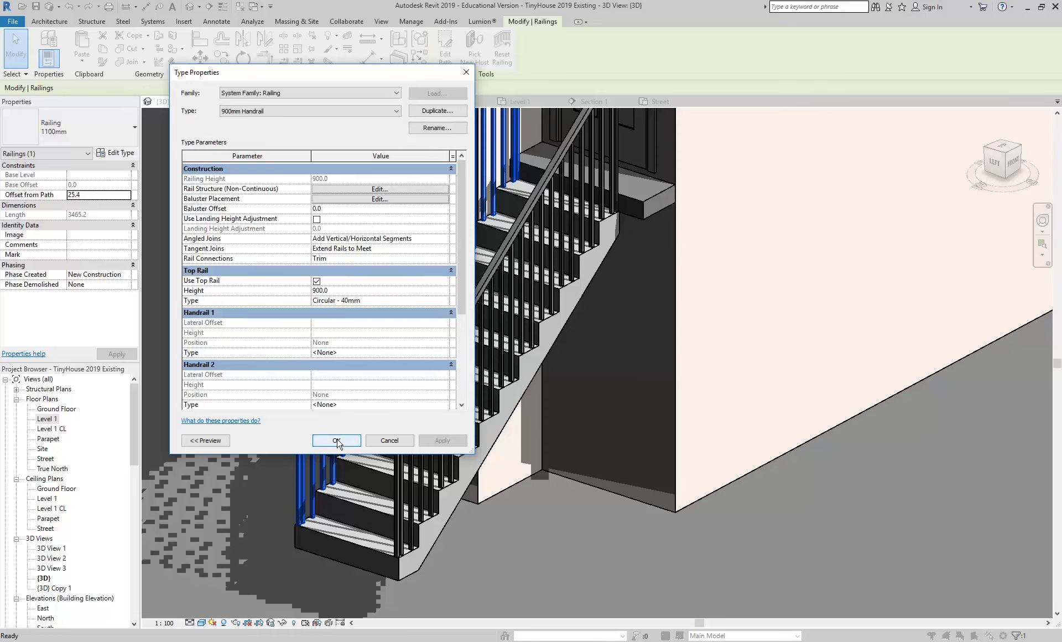
left_click(337, 440)
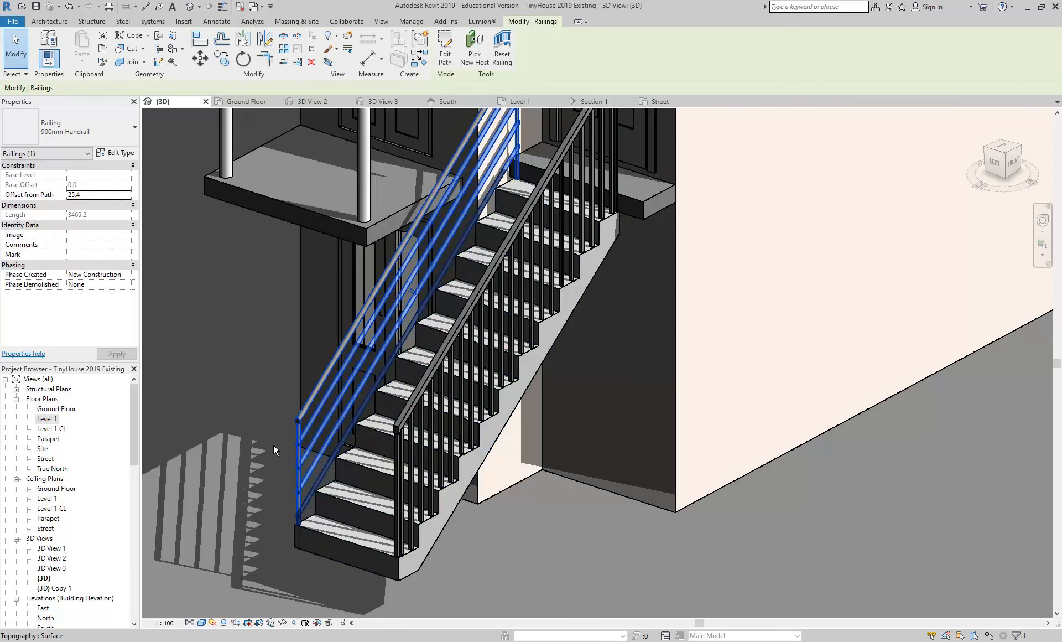
Step: Delete Rail 2, Rail 3, Rail 4 and Rail 5 from the 900mm Handrail type's rail structure, leaving only its top rail
scroll(297, 451, "up", 3)
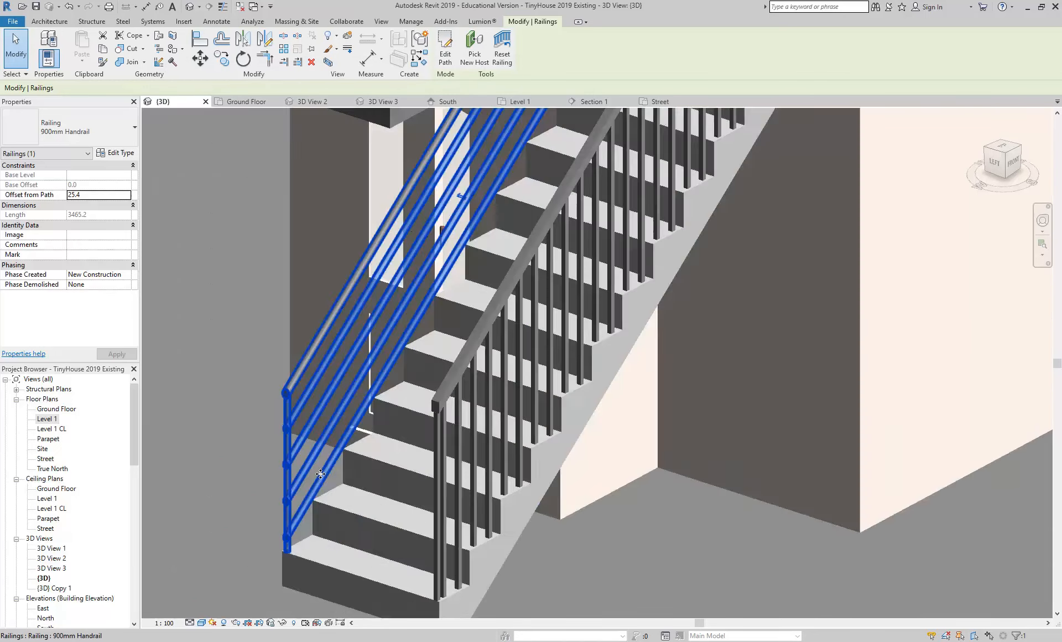
scroll(273, 428, "down", 2)
scroll(228, 460, "up", 2)
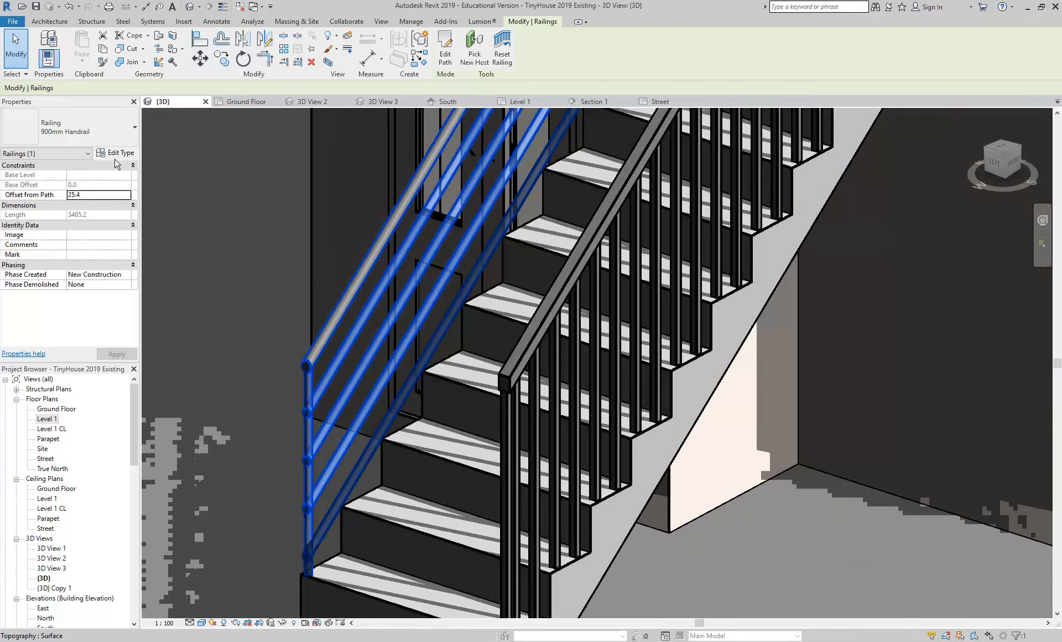
left_click(113, 155)
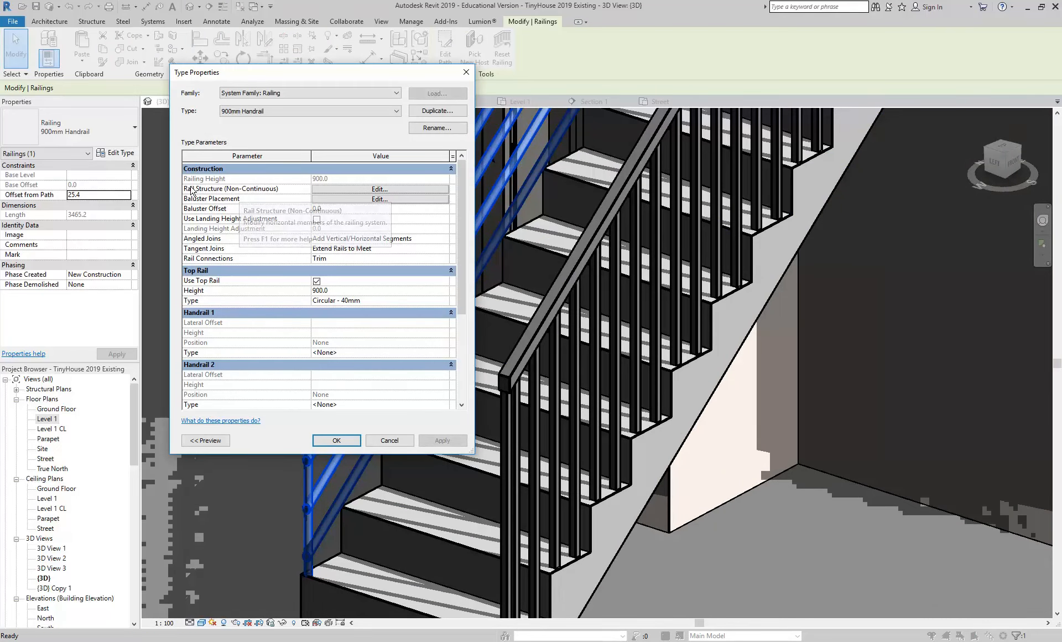
left_click(335, 190)
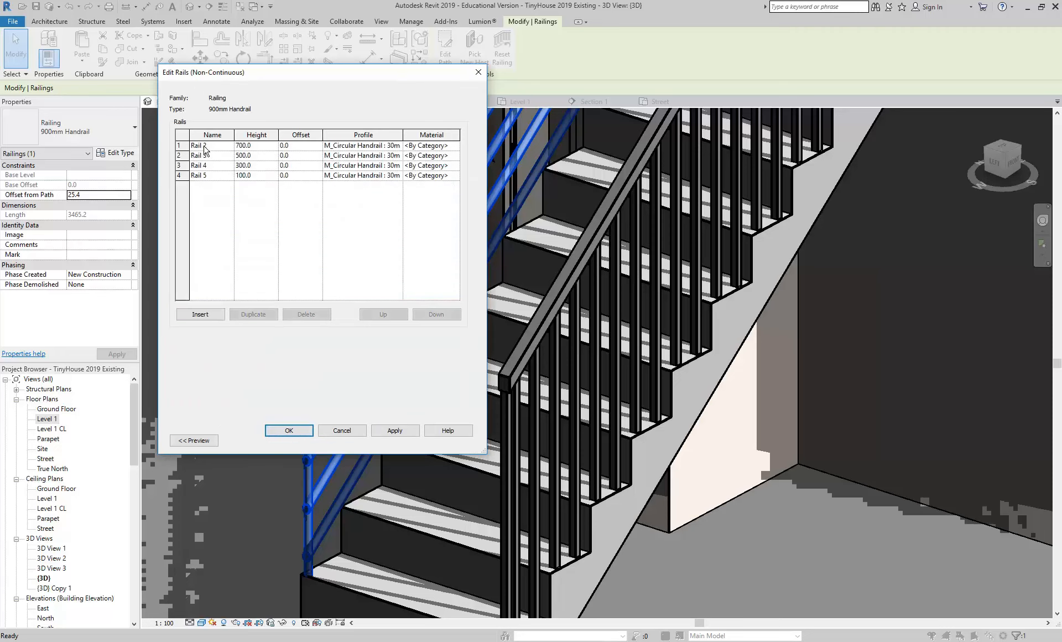
left_click(204, 145)
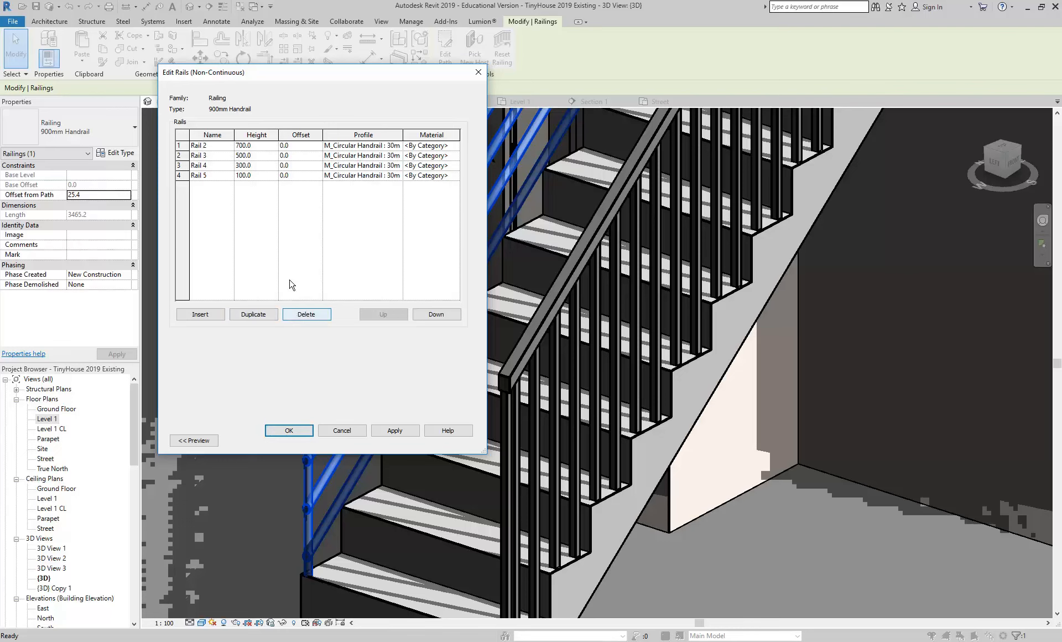
left_click(306, 314)
left_click(306, 314)
left_click(305, 314)
left_click(306, 314)
left_click(289, 430)
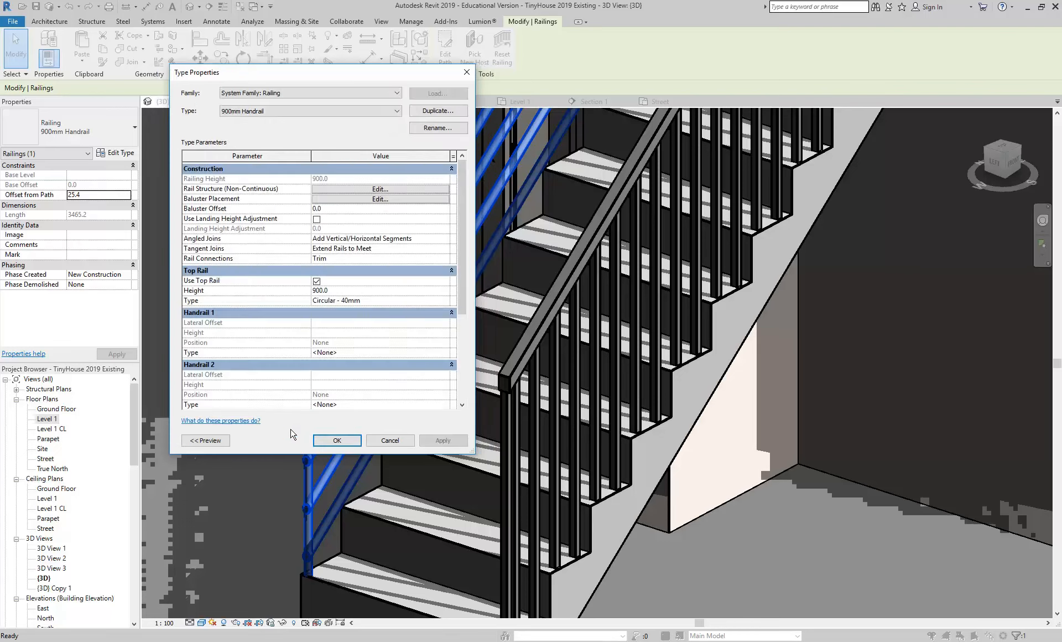
left_click(331, 441)
scroll(330, 440, "down", 5)
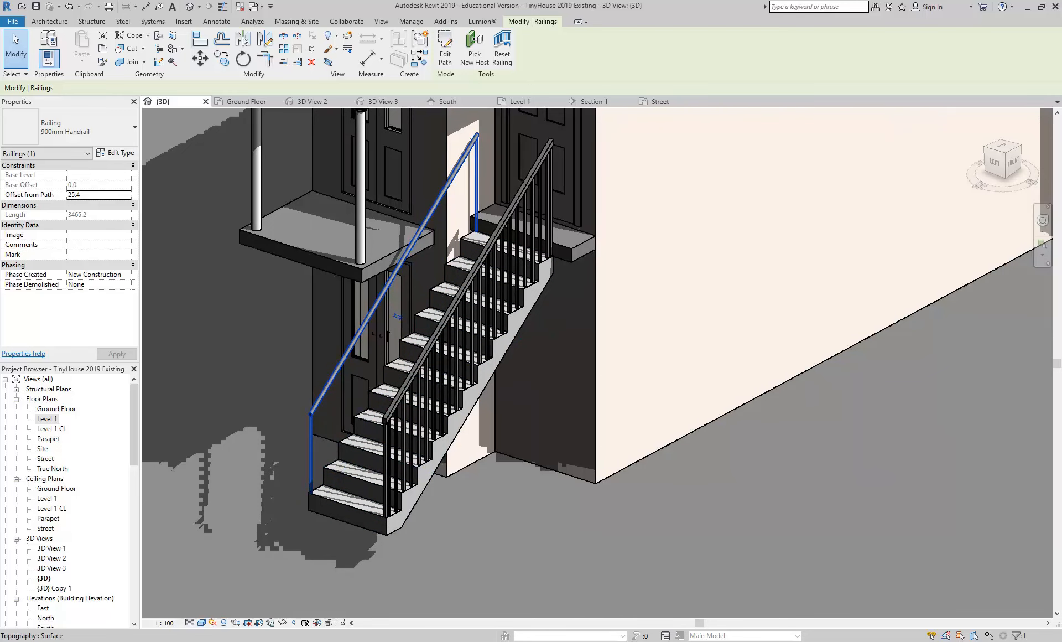
Step: Check photo 8 in Photo Gallery, return to Revit and examine the balcony-side handrail's lower end and start post up close
key("alt+Tab")
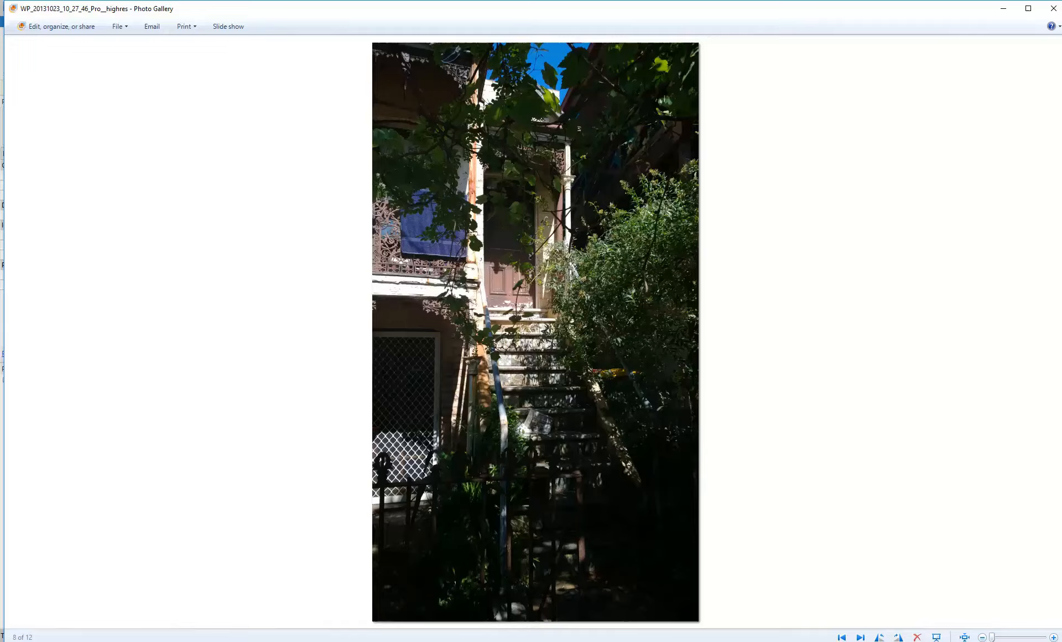
key("alt+Tab")
scroll(311, 407, "up", 6)
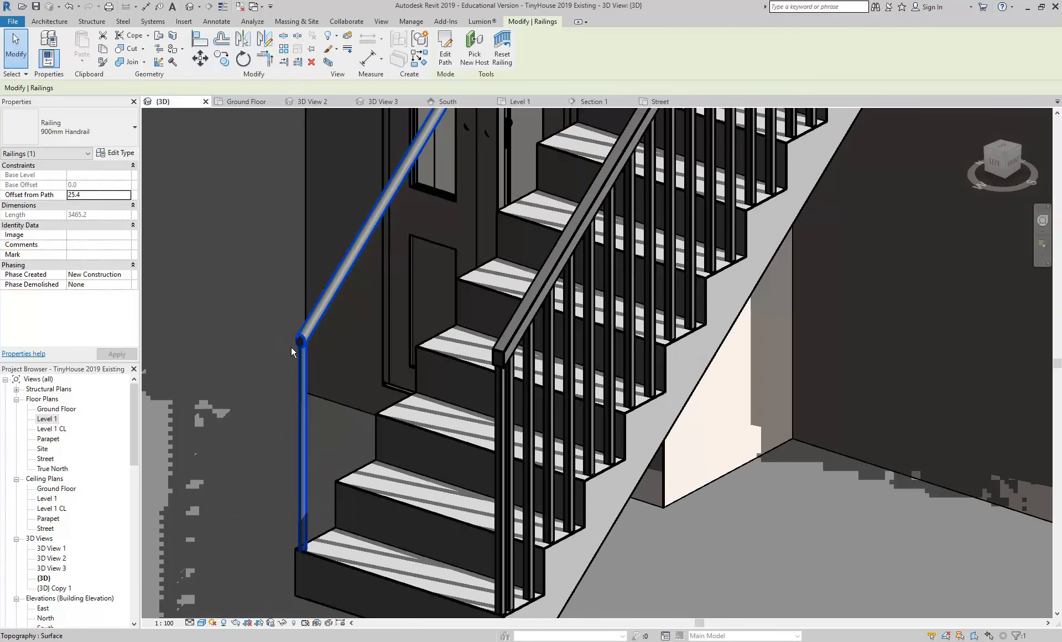
scroll(284, 346, "down", 4)
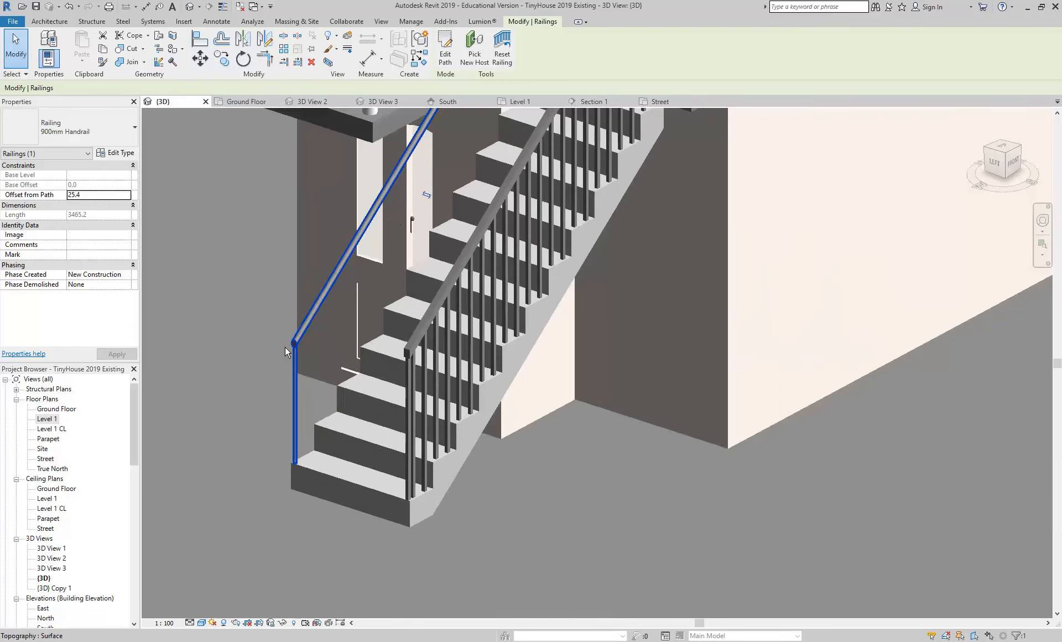
scroll(298, 421, "up", 3)
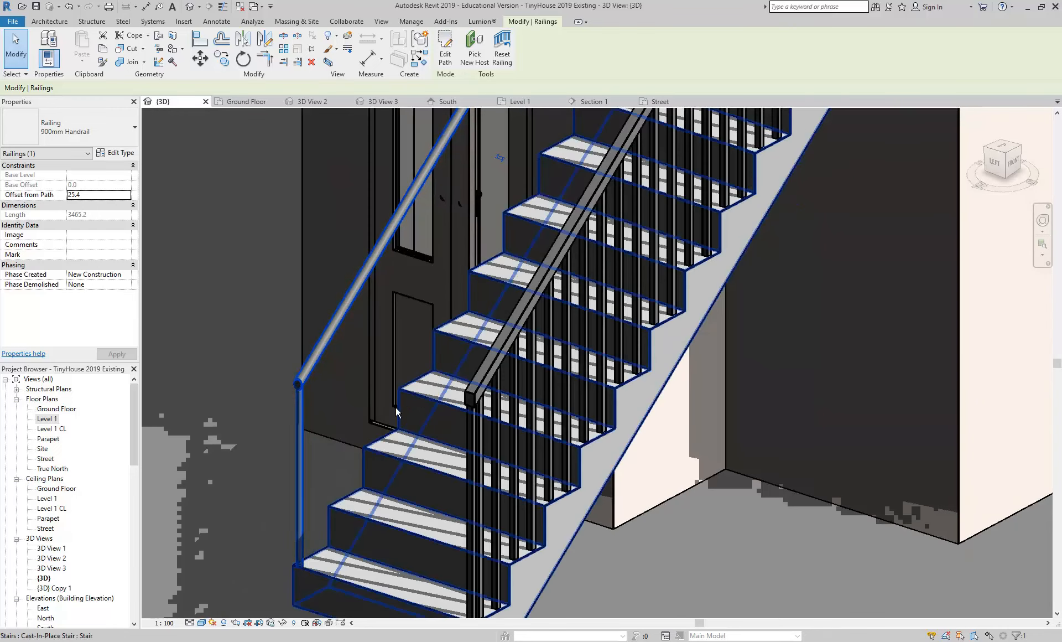
scroll(301, 408, "down", 2)
middle_click_drag(300, 409, 261, 434)
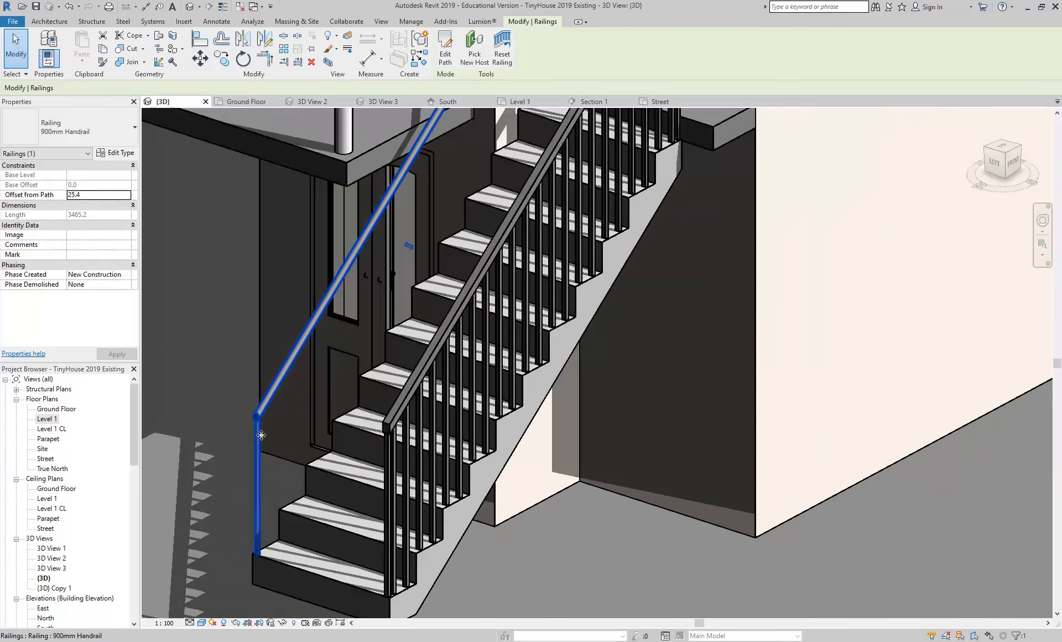
scroll(256, 432, "up", 5)
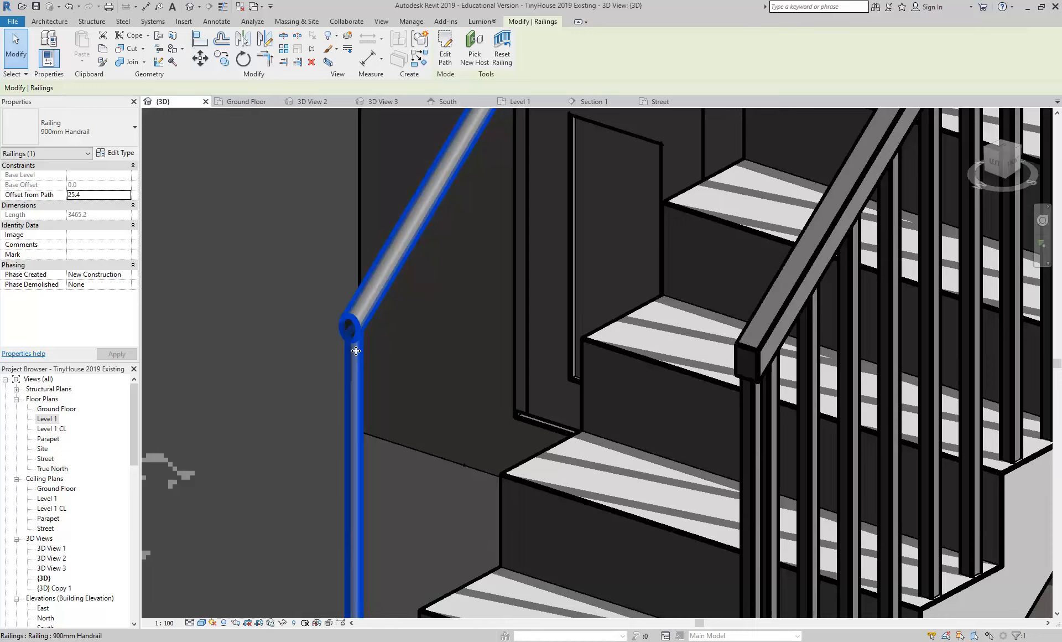
scroll(356, 351, "down", 4)
scroll(280, 422, "up", 3)
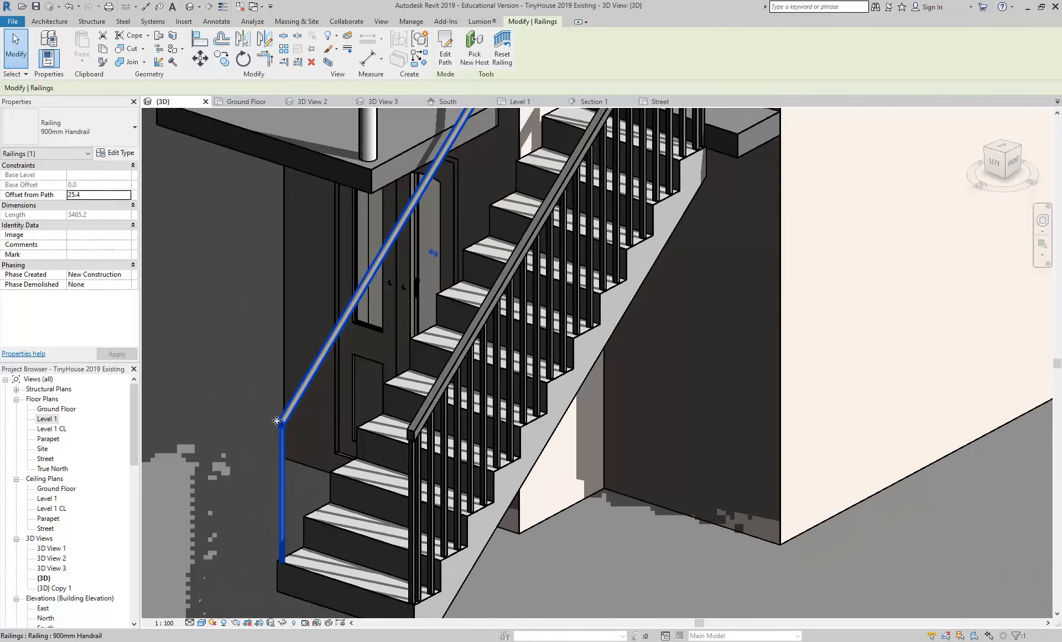
Step: Change the stair's 1100mm railing on the side away from the balcony to the 900mm Handrail type
left_click(420, 437)
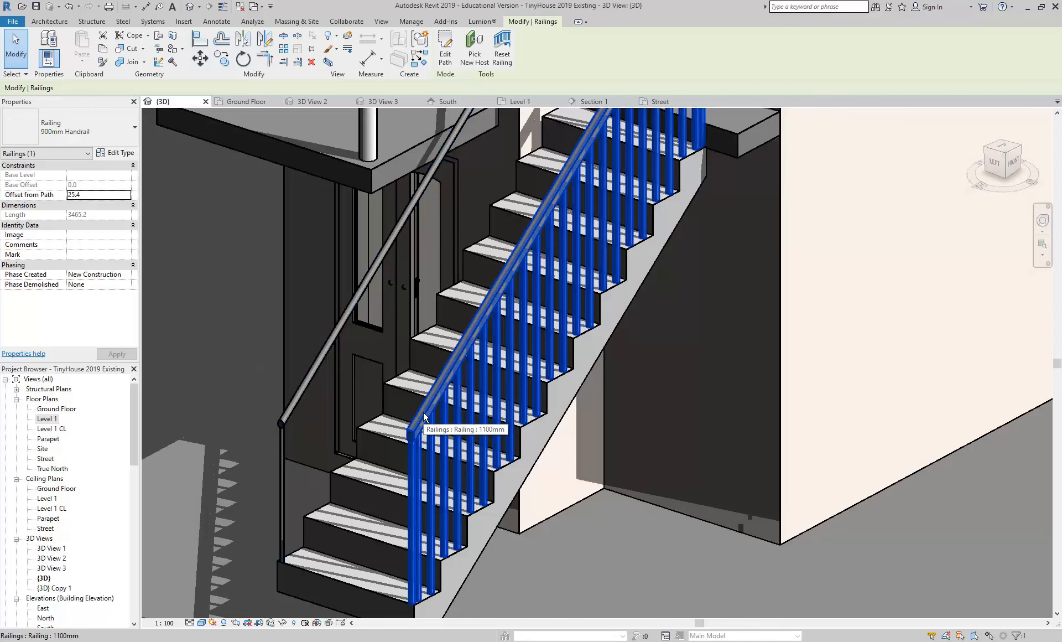
left_click(105, 133)
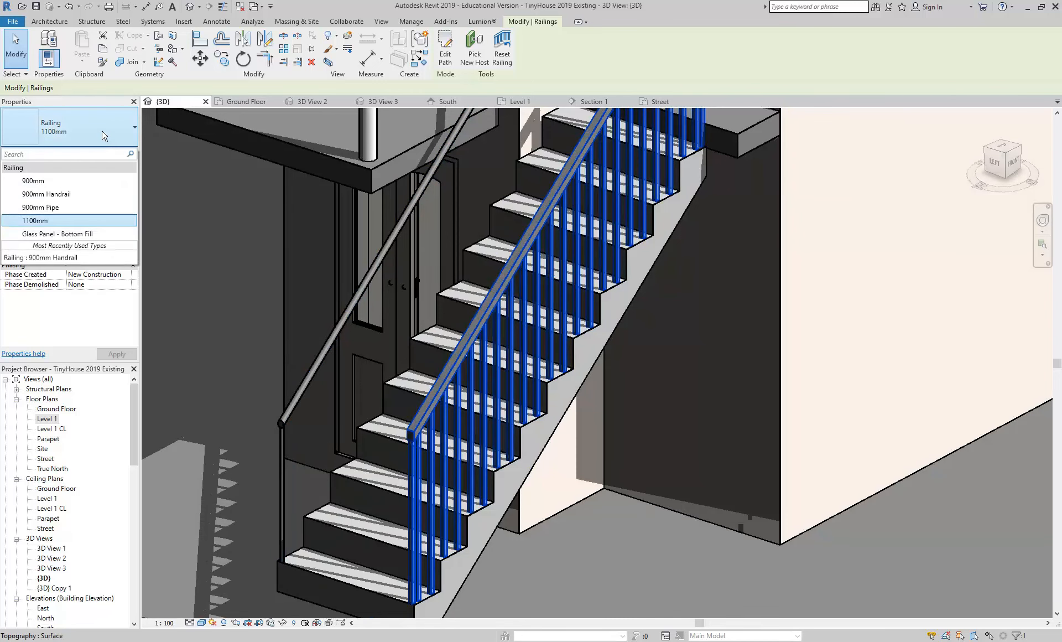
left_click(54, 195)
scroll(423, 319, "down", 5)
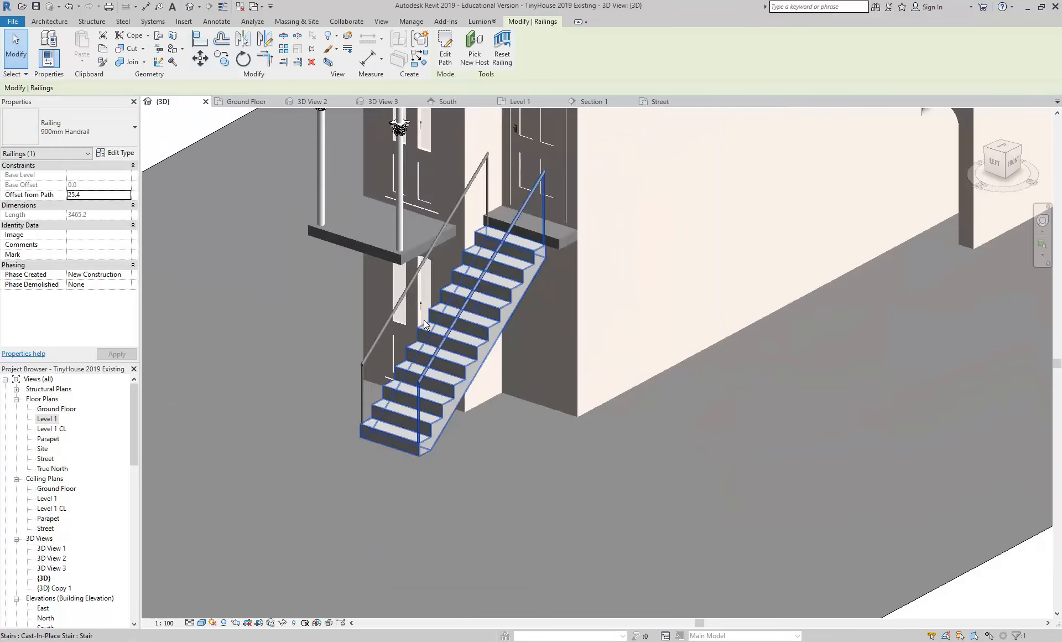
middle_click_drag(424, 320, 354, 450, "shift")
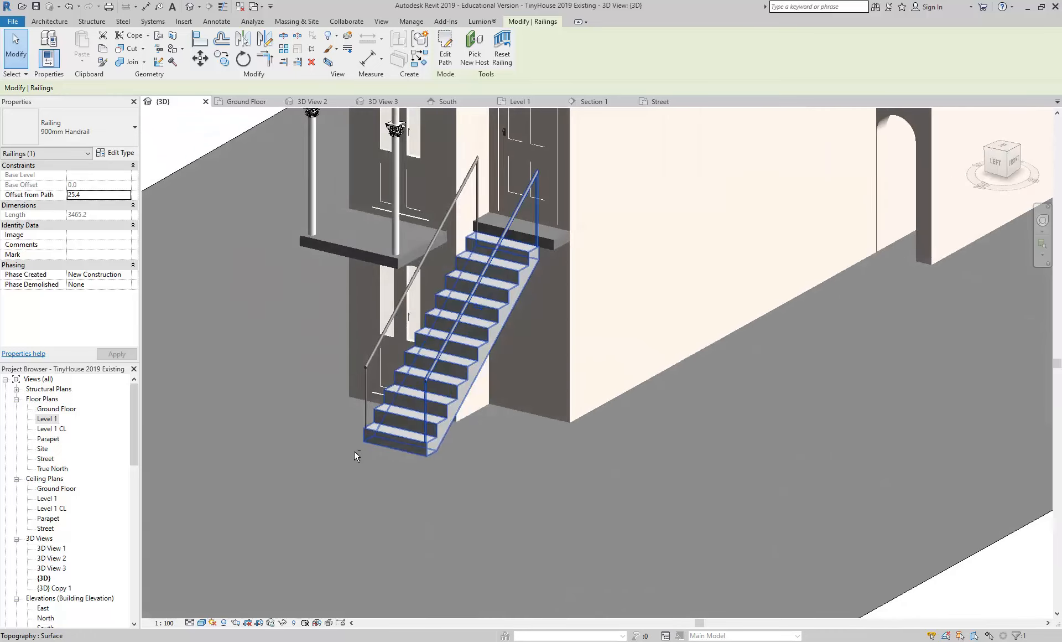
Step: Check photo 8 in Photo Gallery, return to Revit and compare the stair and both handrails in the 3D view
key("alt+Tab")
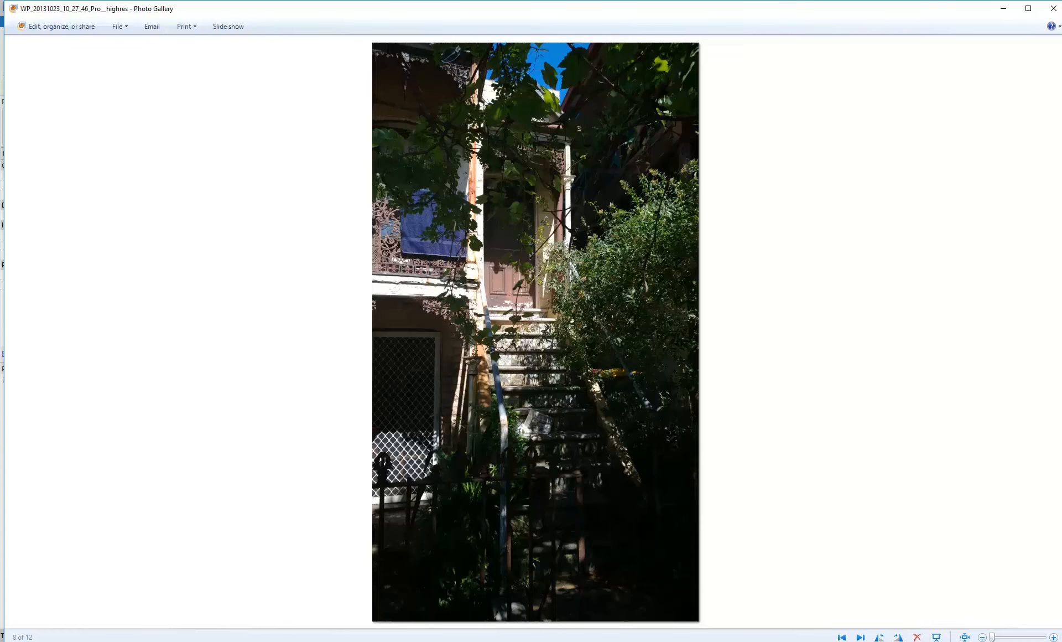
key("alt+Tab")
middle_click_drag(390, 444, 373, 493, "shift")
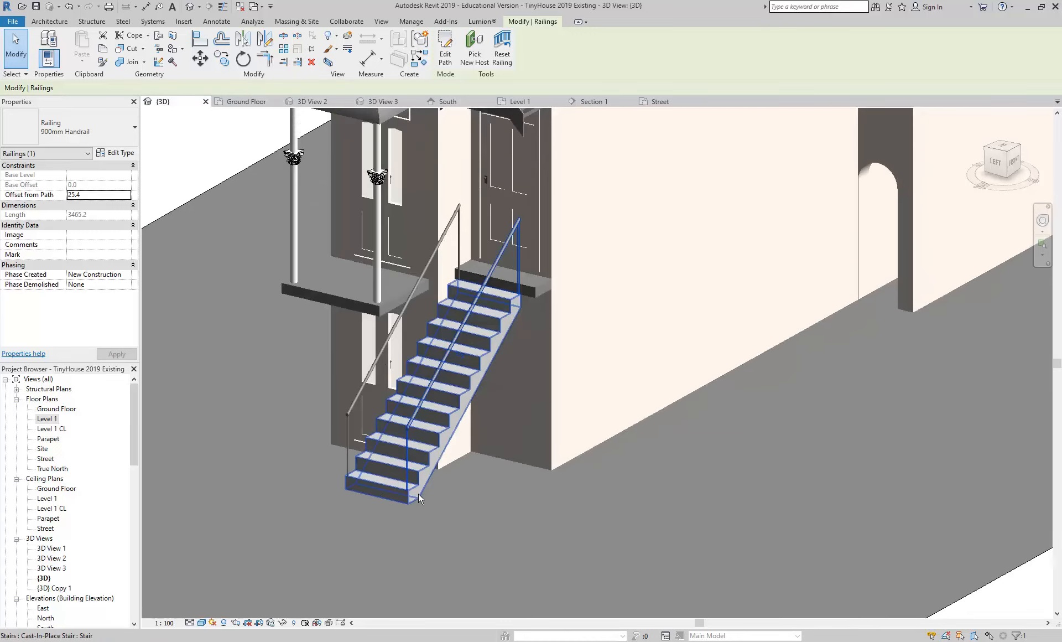
middle_click_drag(568, 490, 513, 381, "shift")
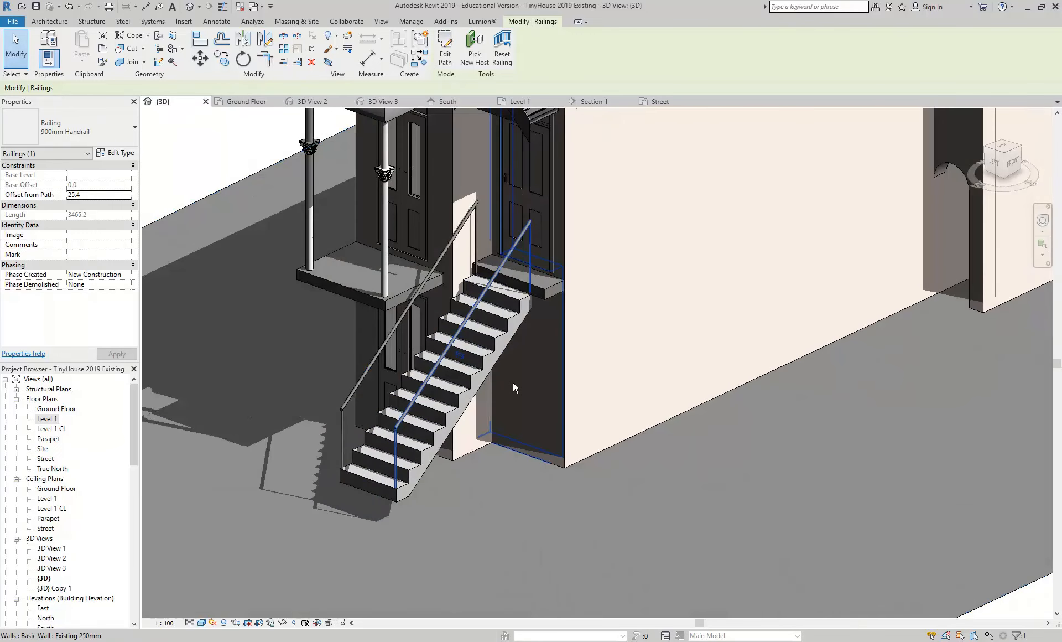
Step: Examine the front entry stair in the Ground Floor plan and the South elevation, from the street edge to the building
double_click(62, 409)
scroll(468, 414, "up", 4)
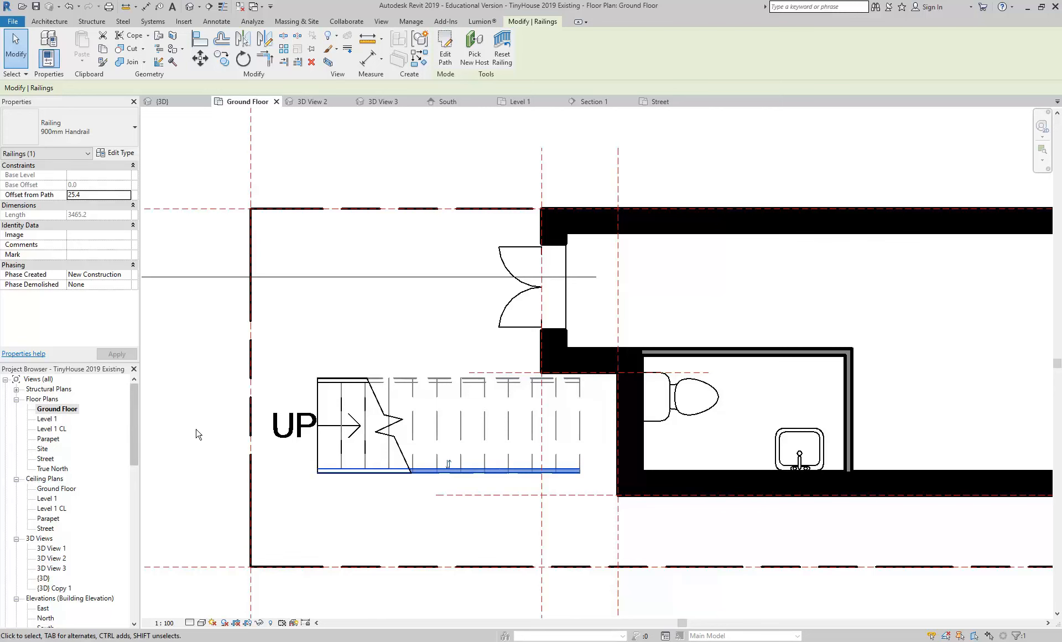
left_click(218, 430)
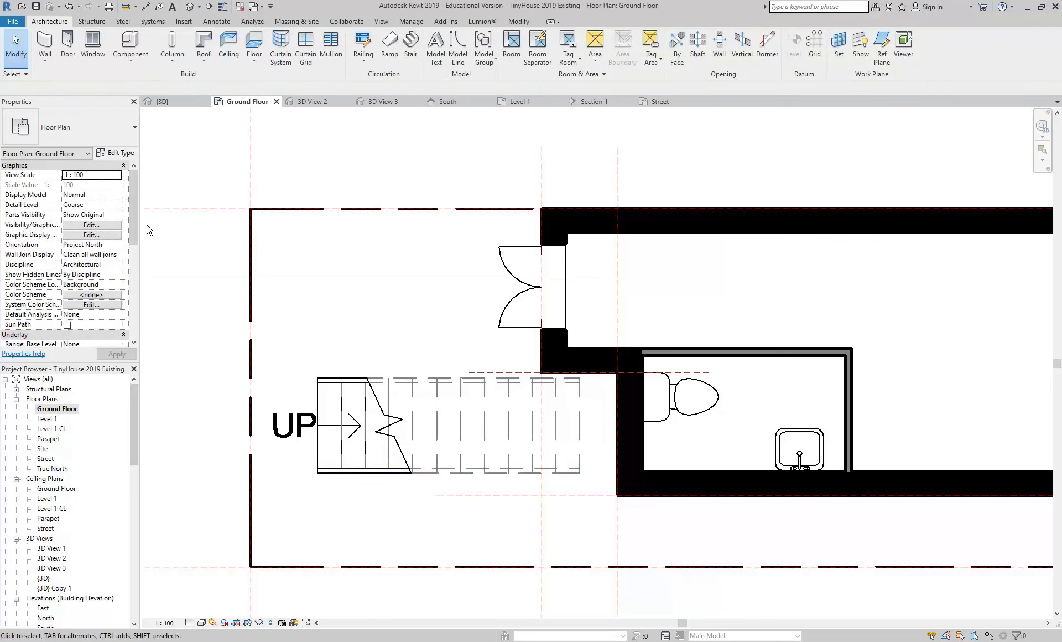
scroll(378, 354, "down", 2)
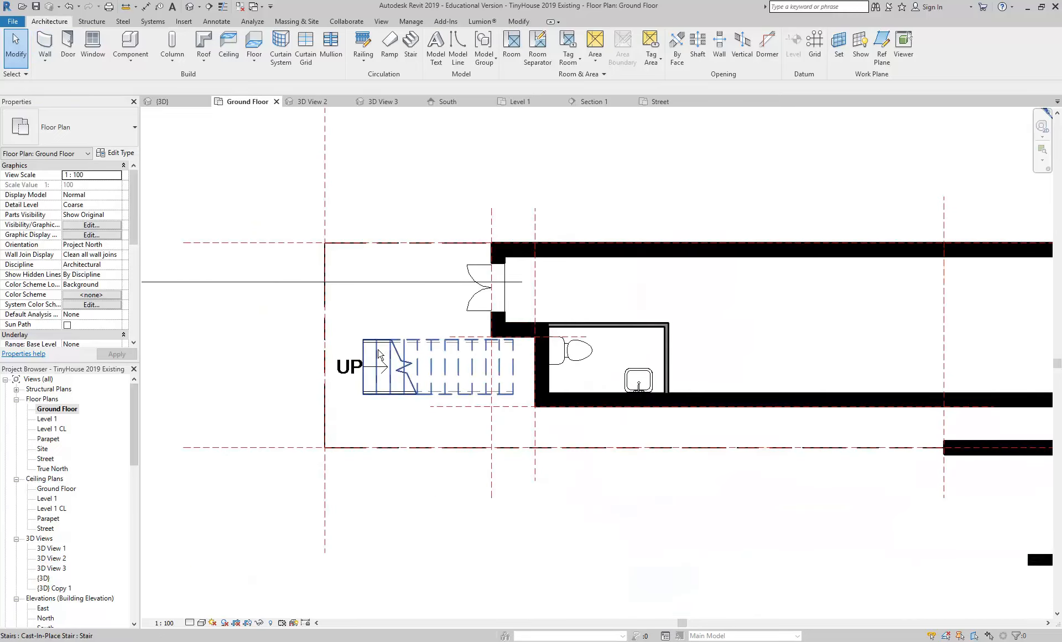
left_click_drag(134, 402, 133, 453)
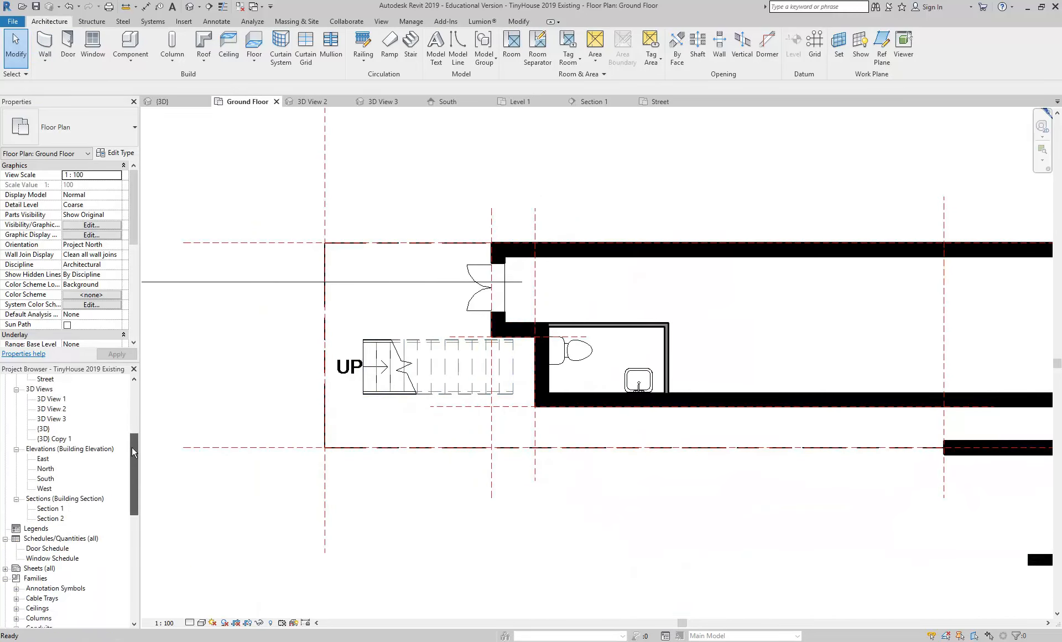
double_click(45, 479)
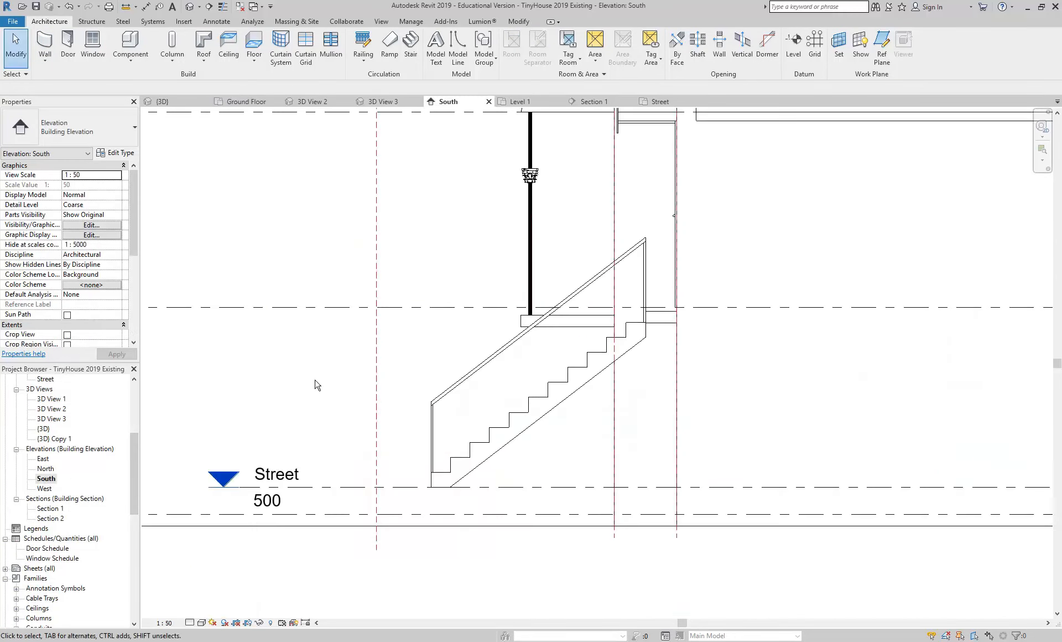
scroll(546, 351, "down", 3)
middle_click_drag(594, 388, 153, 368)
scroll(647, 371, "up", 5)
scroll(452, 327, "down", 3)
middle_click_drag(453, 327, 895, 372)
middle_click_drag(503, 344, 783, 381)
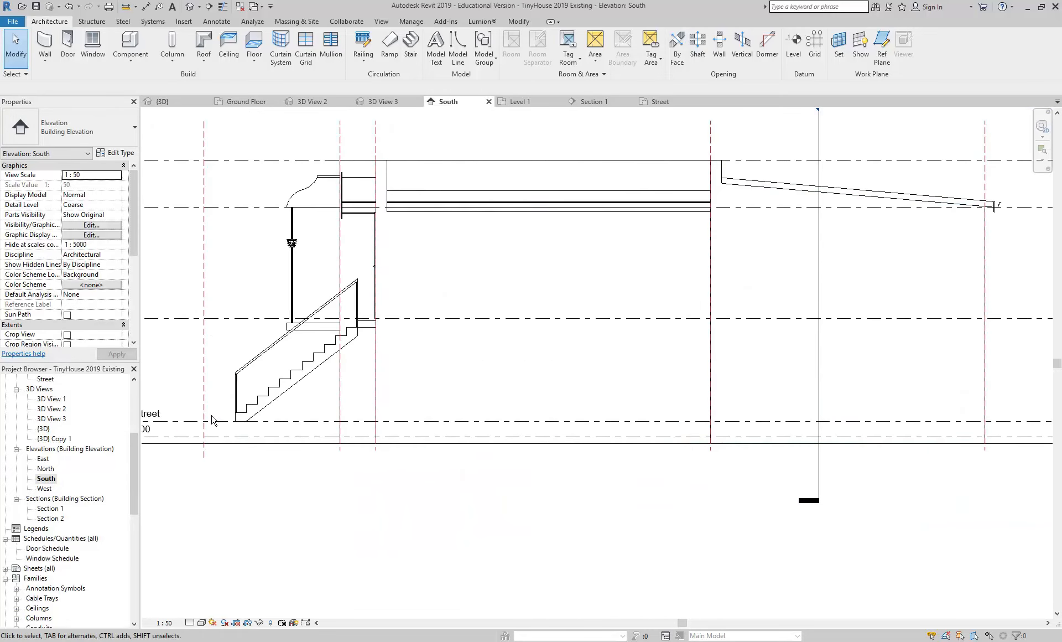
left_click_drag(134, 443, 134, 394)
Step: Return to the Ground Floor plan and start a wall near the entry stair using the Brick - 230 type
double_click(52, 409)
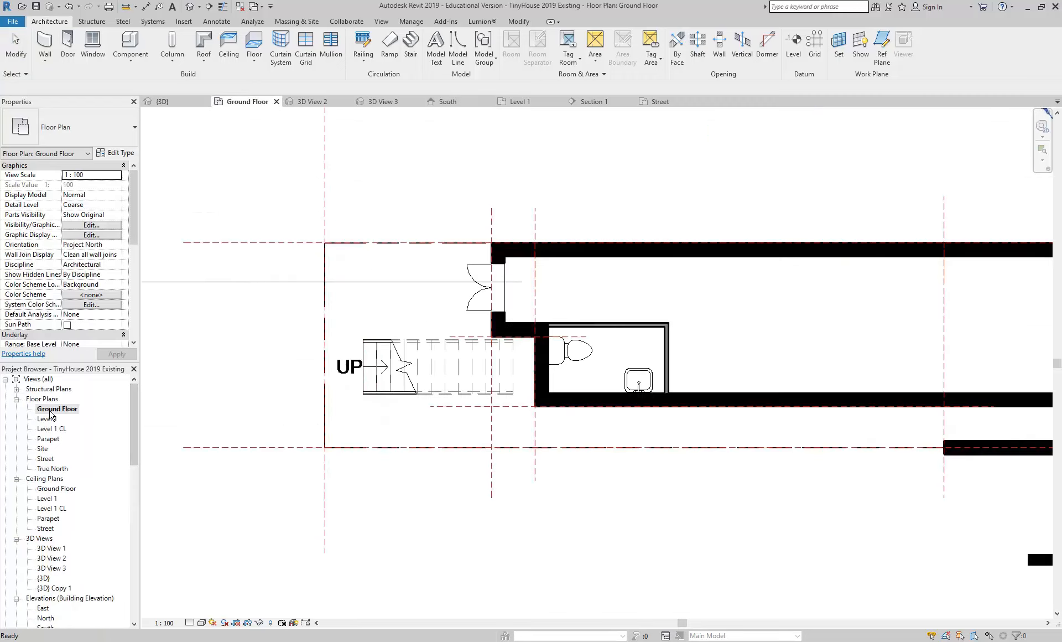
scroll(389, 355, "up", 4)
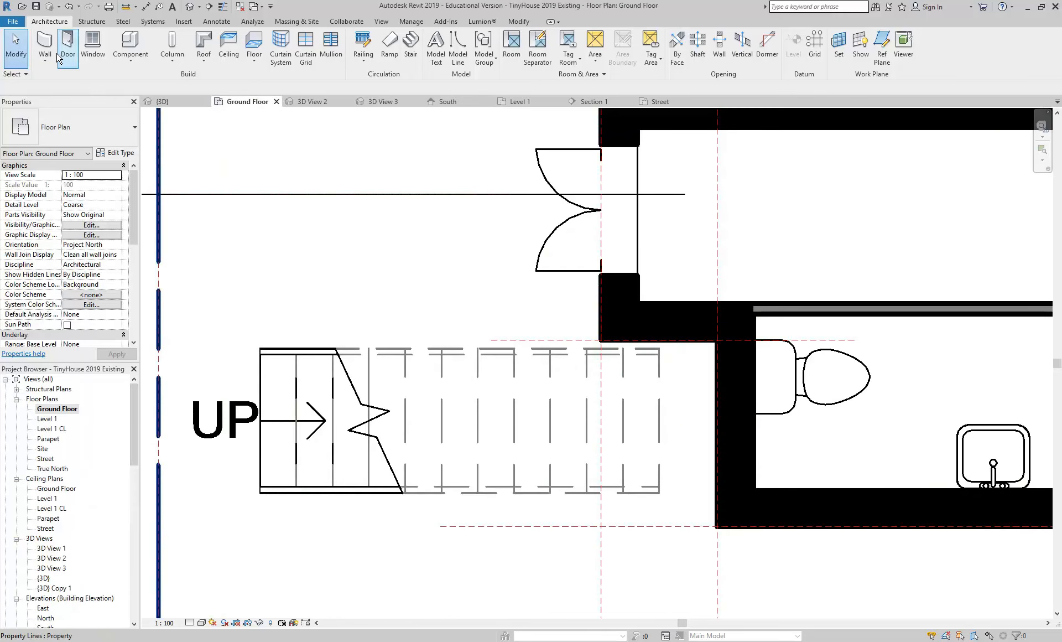
left_click(44, 41)
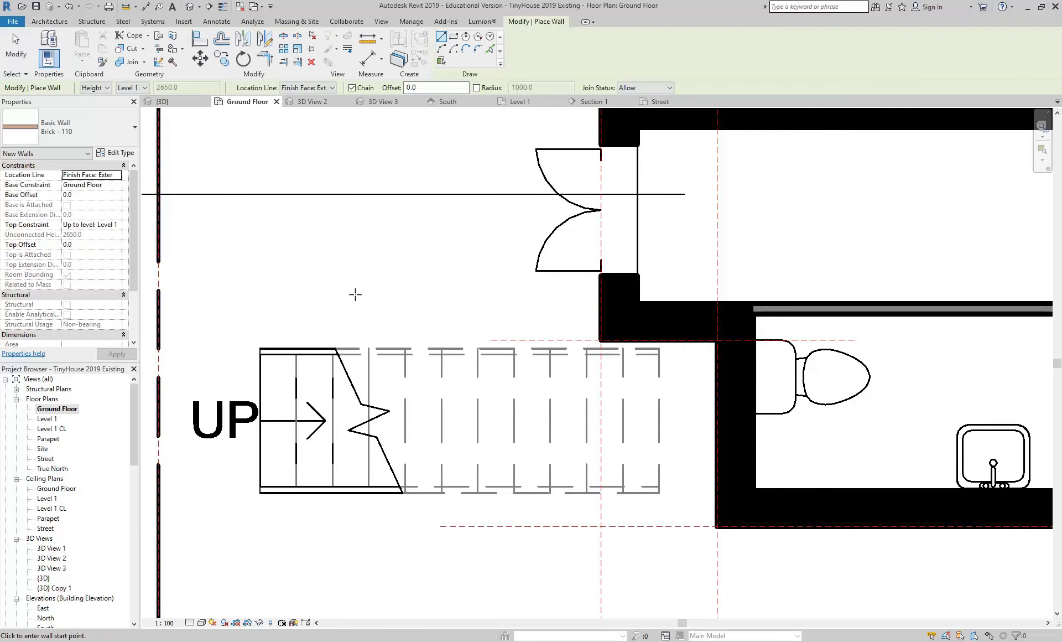
left_click(99, 125)
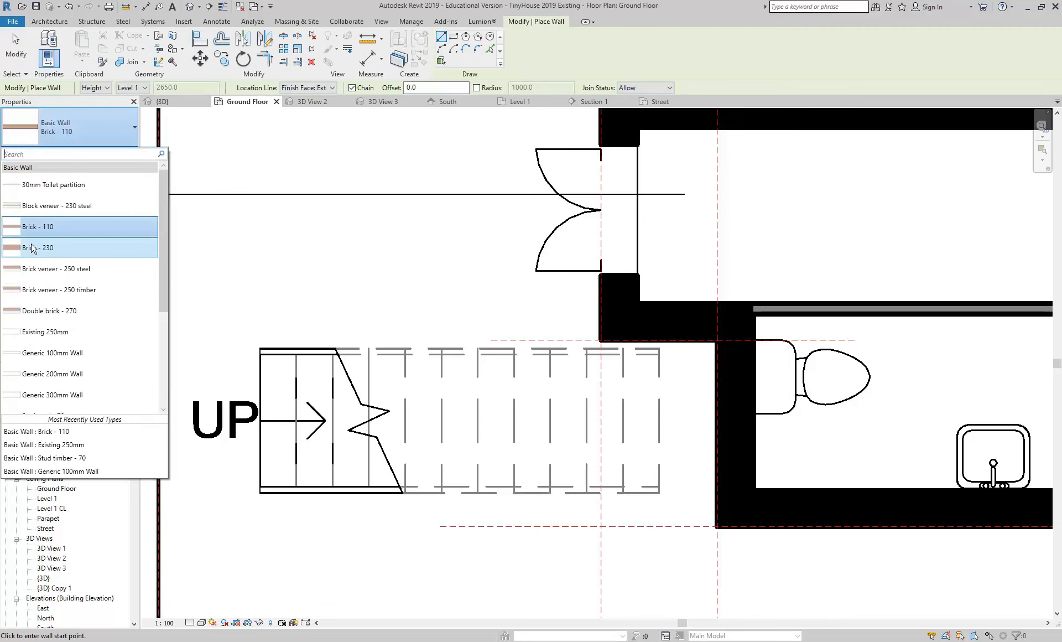
left_click(42, 250)
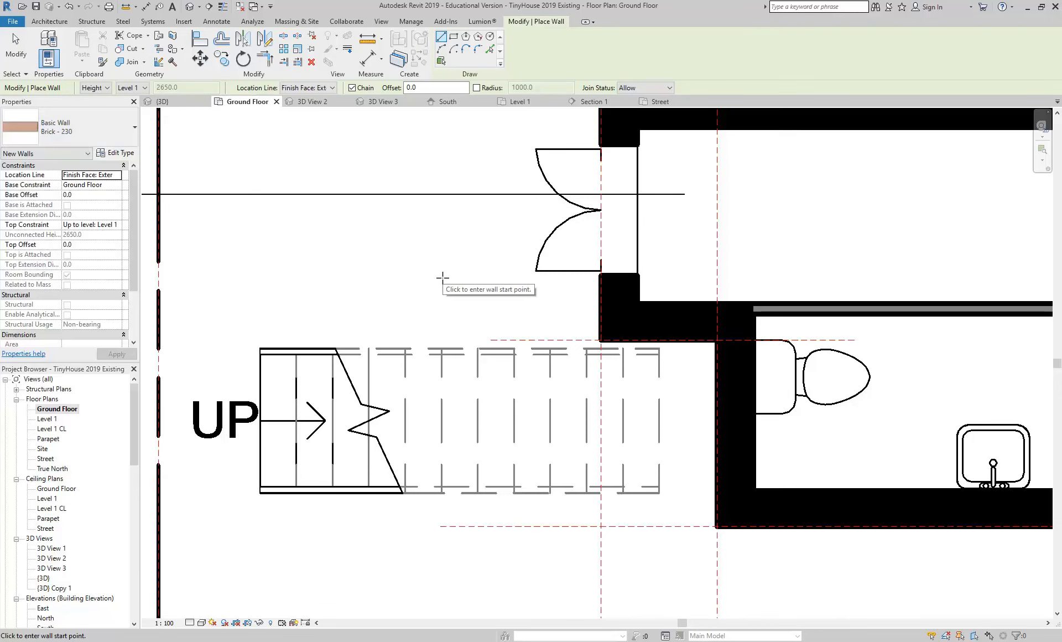
middle_click_drag(427, 285, 467, 297)
scroll(361, 322, "up", 1)
scroll(362, 324, "down", 1)
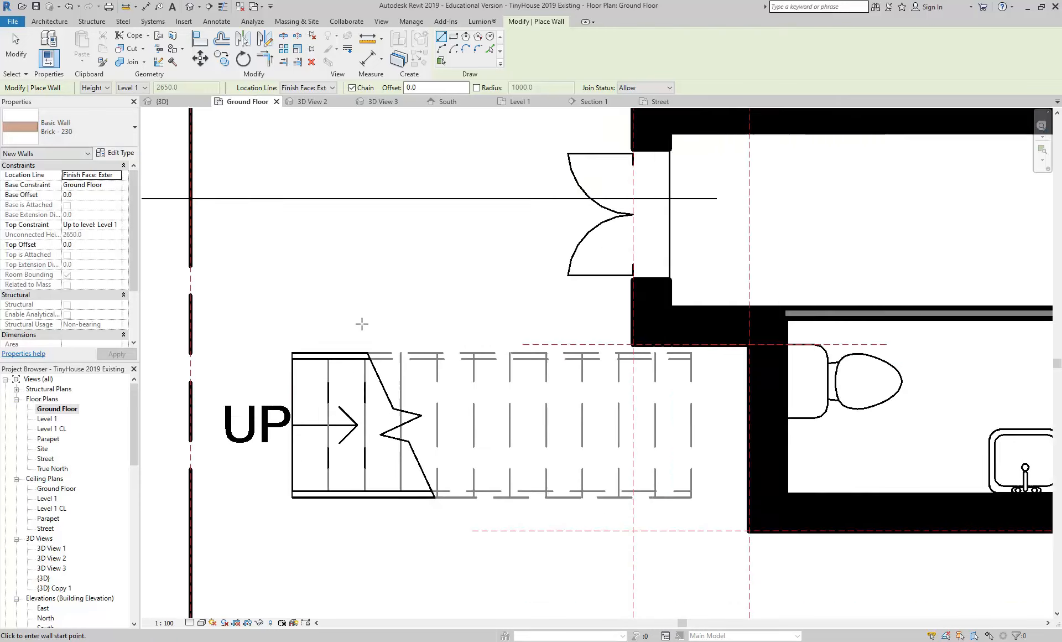
scroll(362, 324, "down", 1)
Step: Browse site photos 8 to 10 in Photo Gallery for the front wall details and return to the Ground Floor plan in Revit
left_click(312, 641)
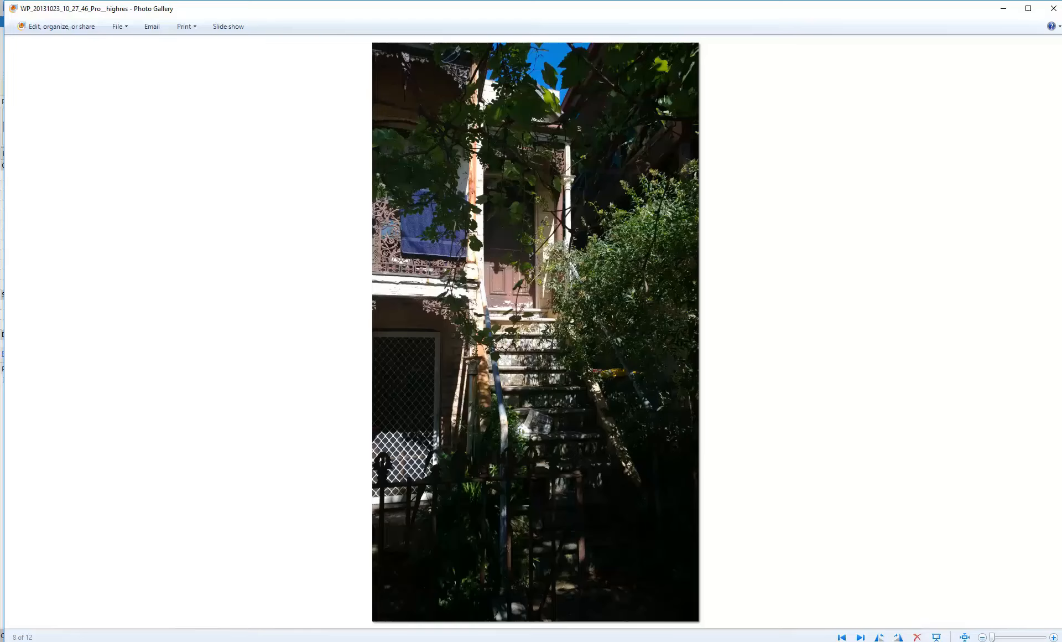
left_click(861, 636)
left_click(860, 636)
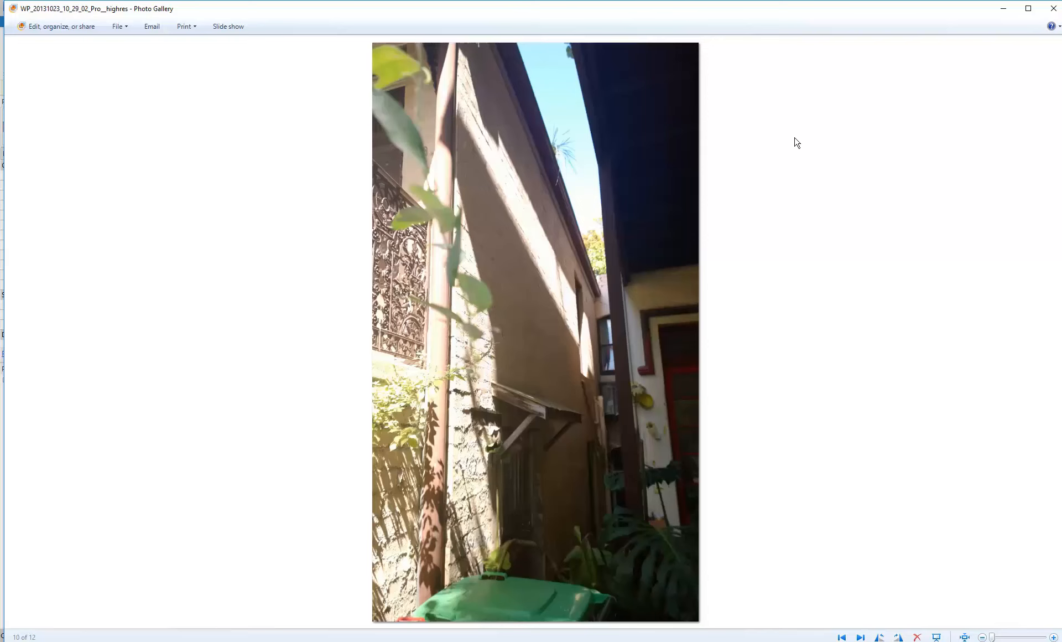
left_click(1003, 8)
middle_click_drag(464, 354, 478, 332)
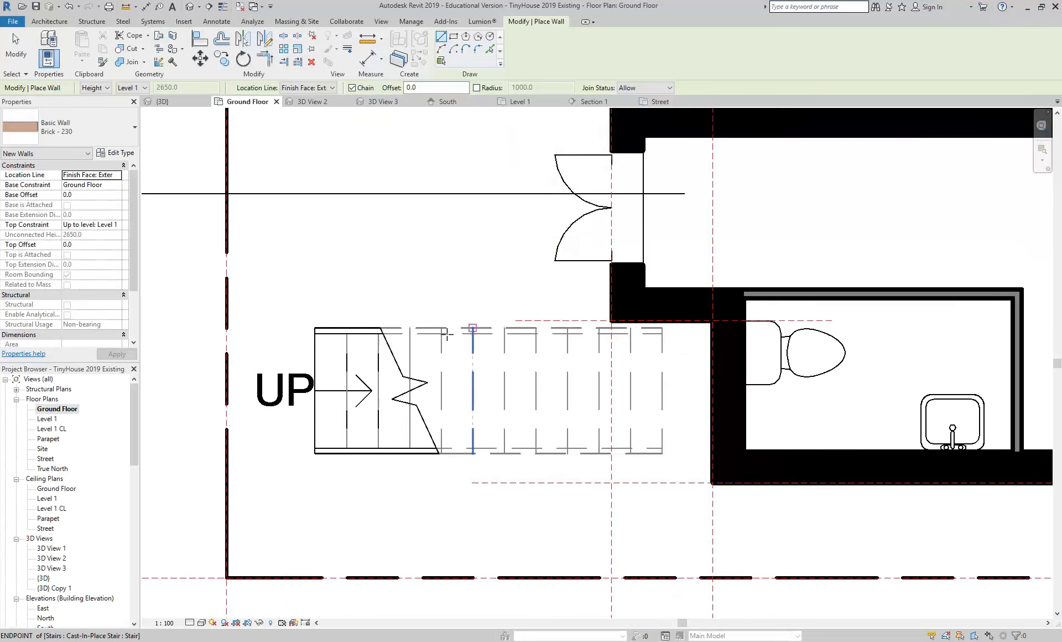
Step: Duplicate the Brick - 230 wall type and name the copy Brick - 230 Painted
left_click(123, 154)
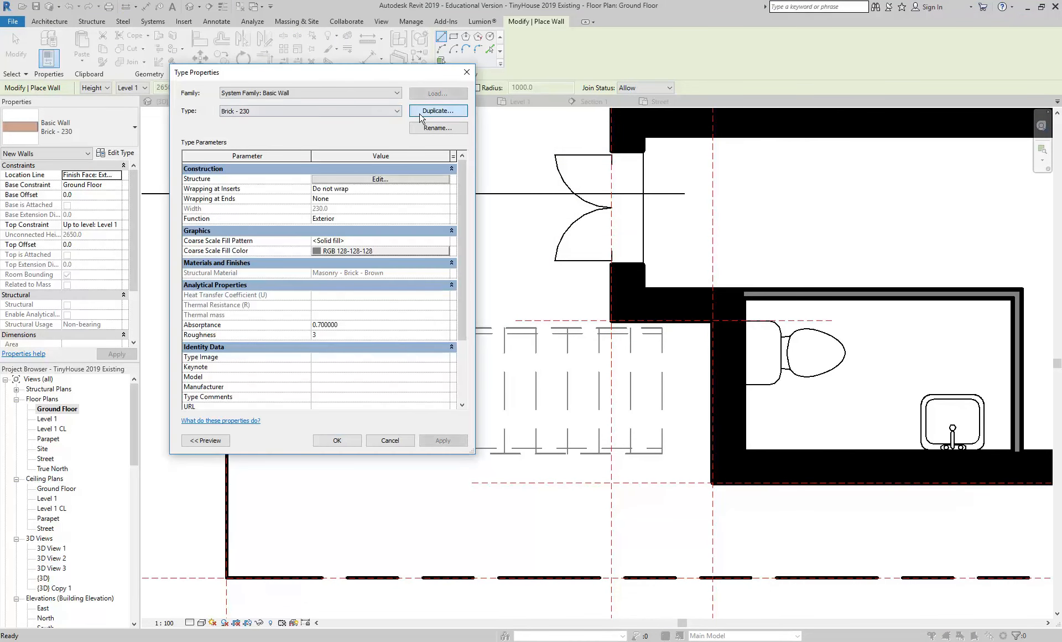
left_click(438, 111)
left_click(393, 201)
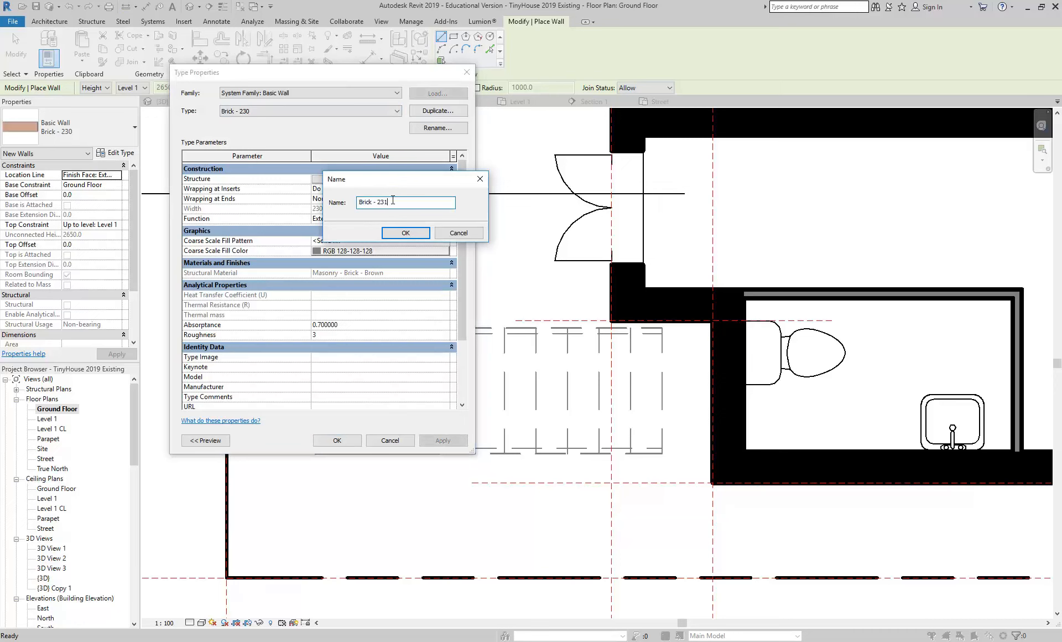
type("0 Painted")
left_click(416, 233)
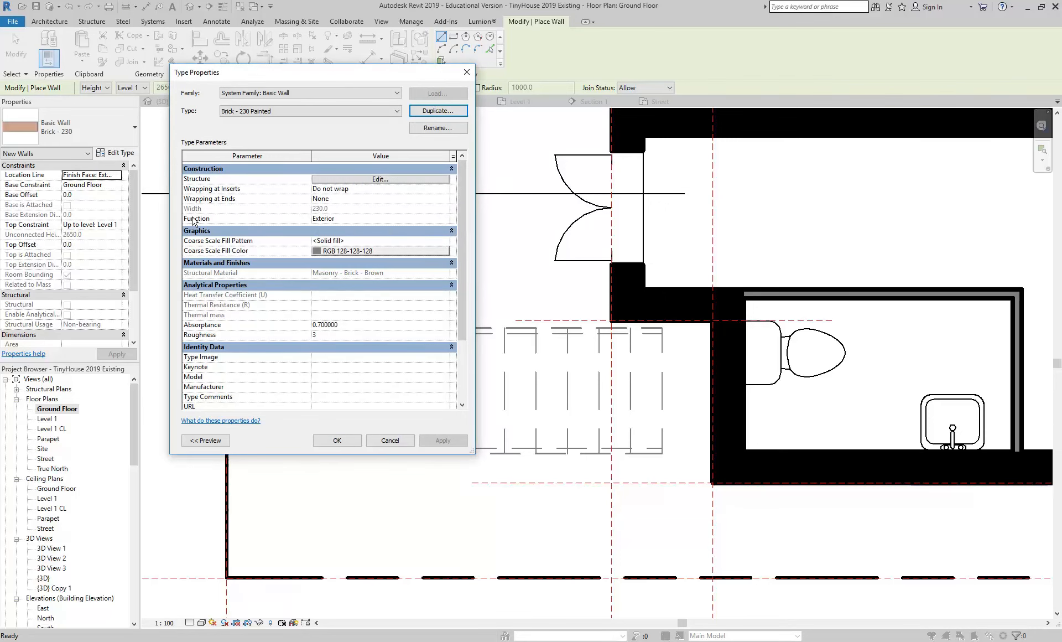
Step: Set the structure layer's material of the Brick - 230 Painted wall type to Finish and apply the type to the new wall
left_click(333, 180)
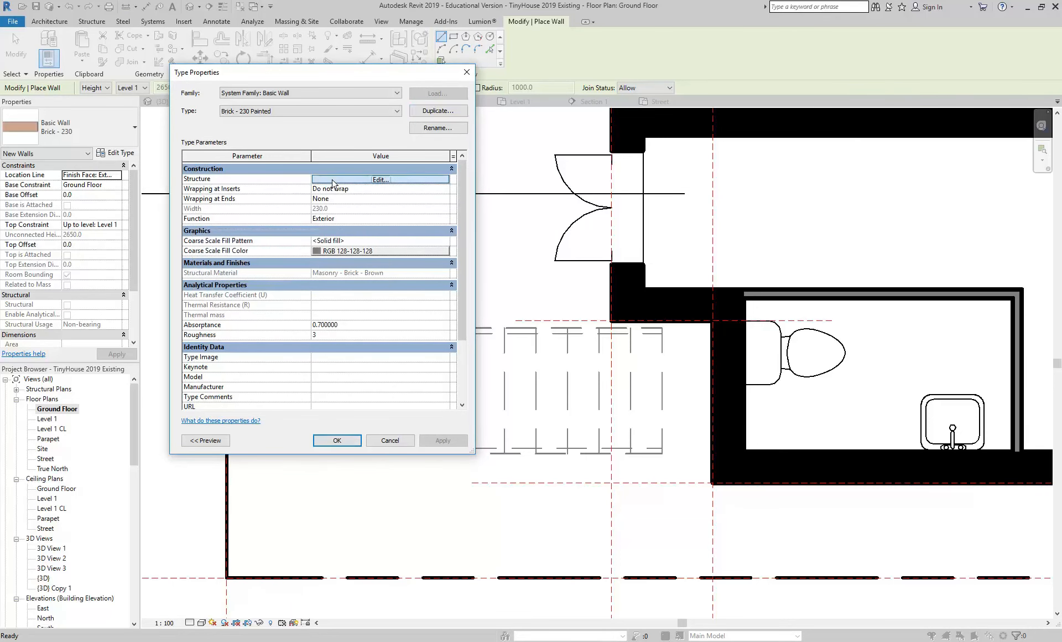
left_click(333, 180)
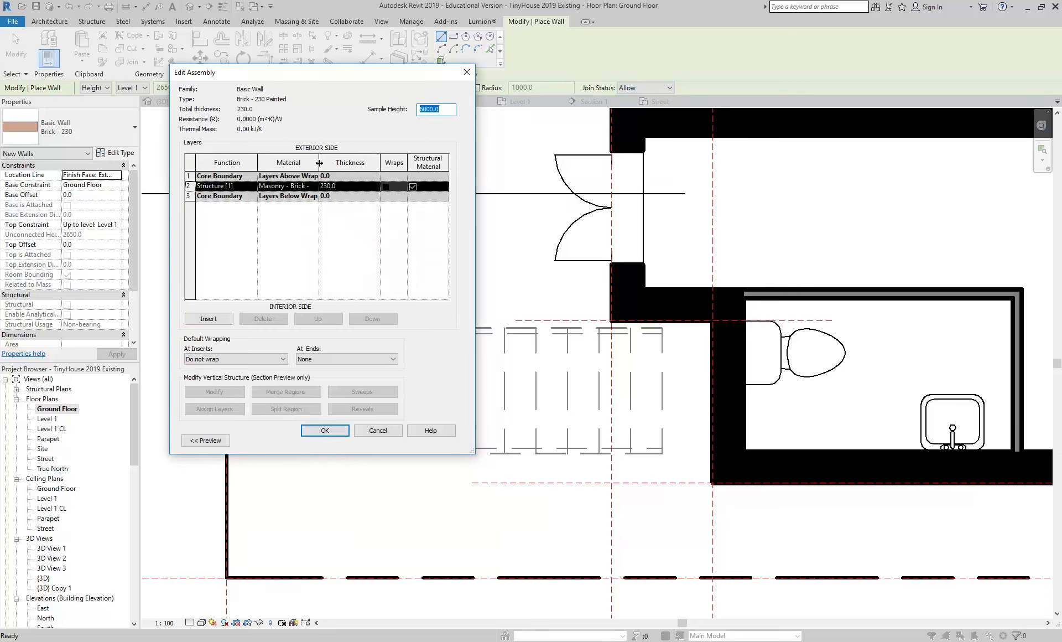
left_click(292, 187)
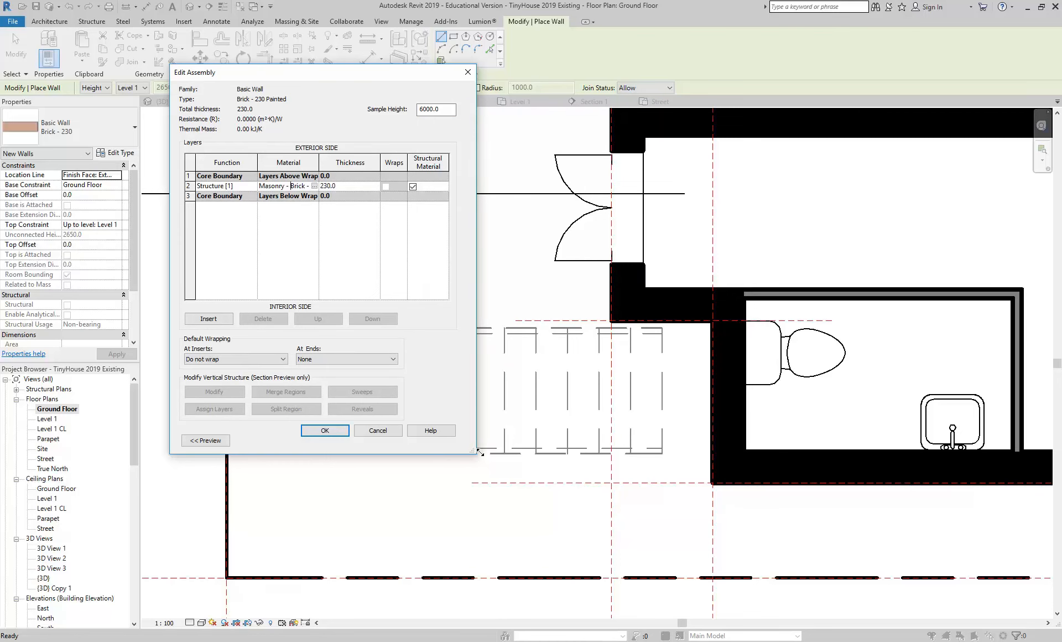
left_click_drag(474, 453, 606, 485)
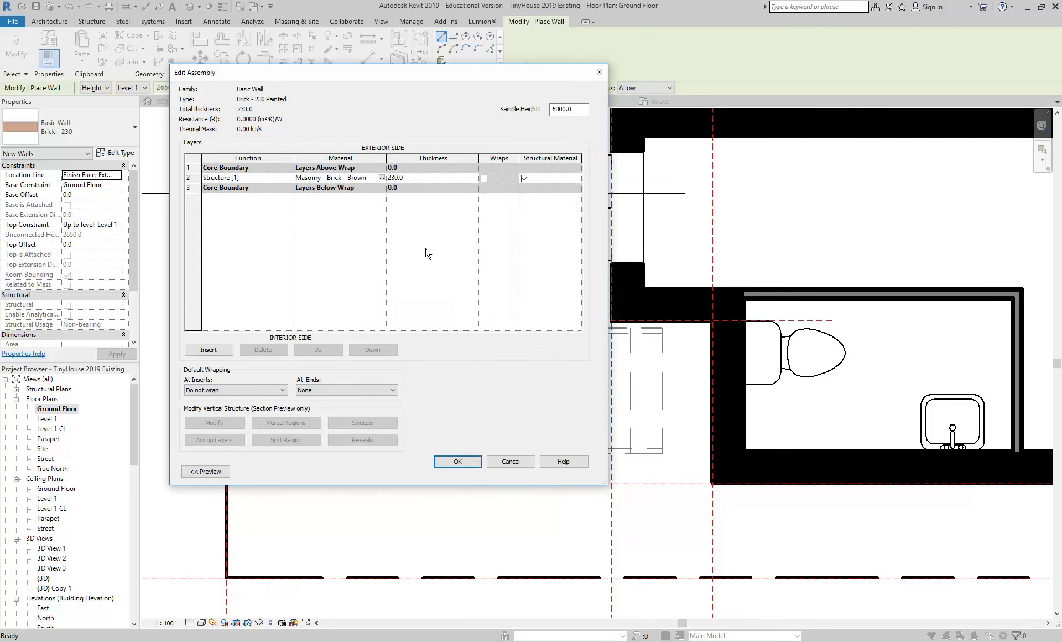
left_click(381, 178)
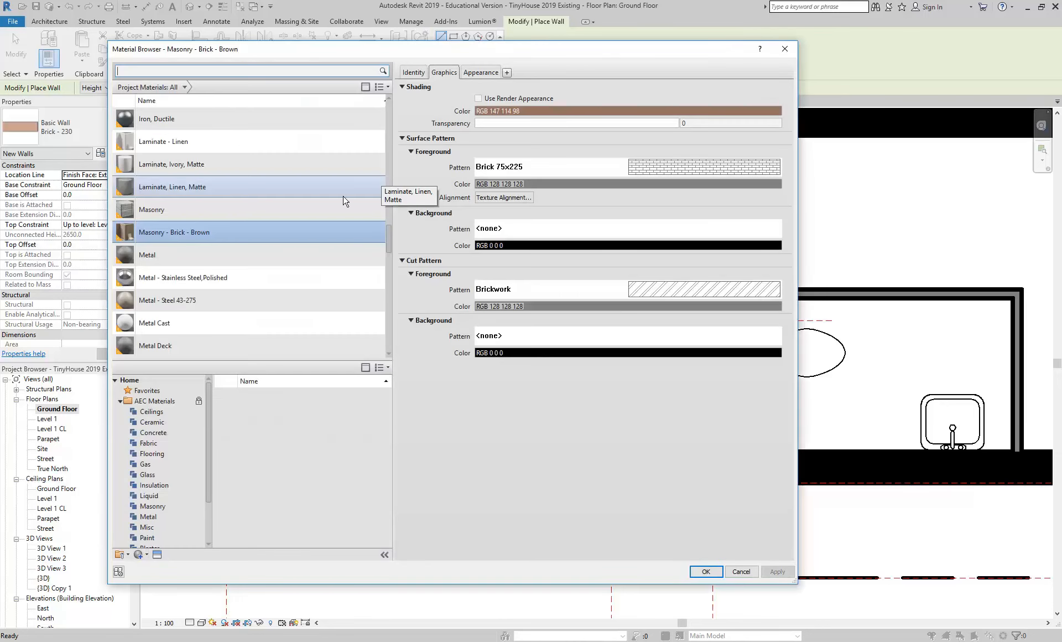
scroll(161, 231, "up", 2)
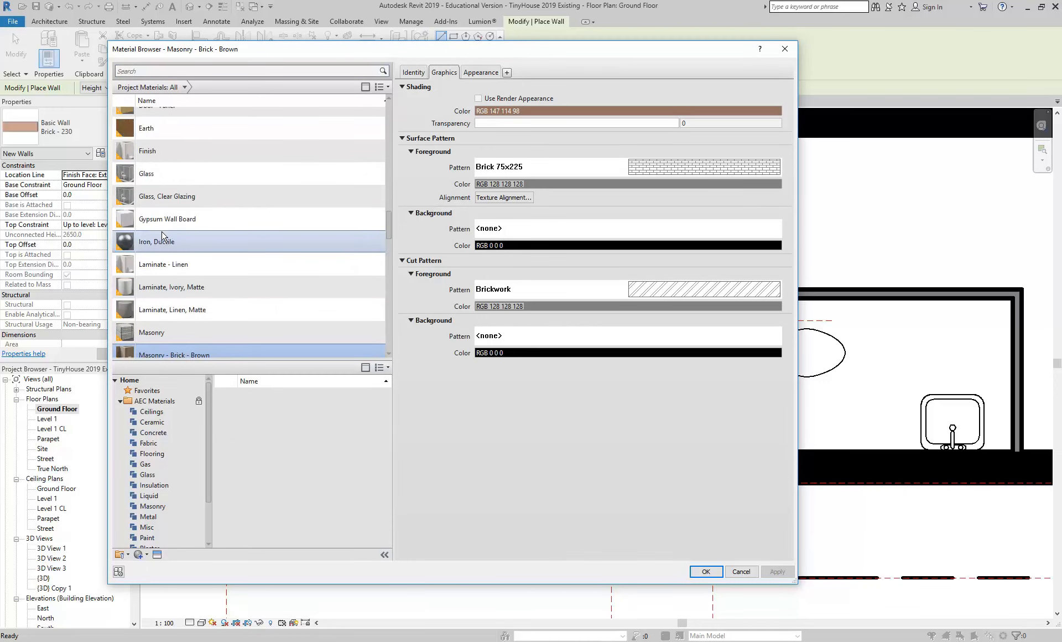
left_click(159, 155)
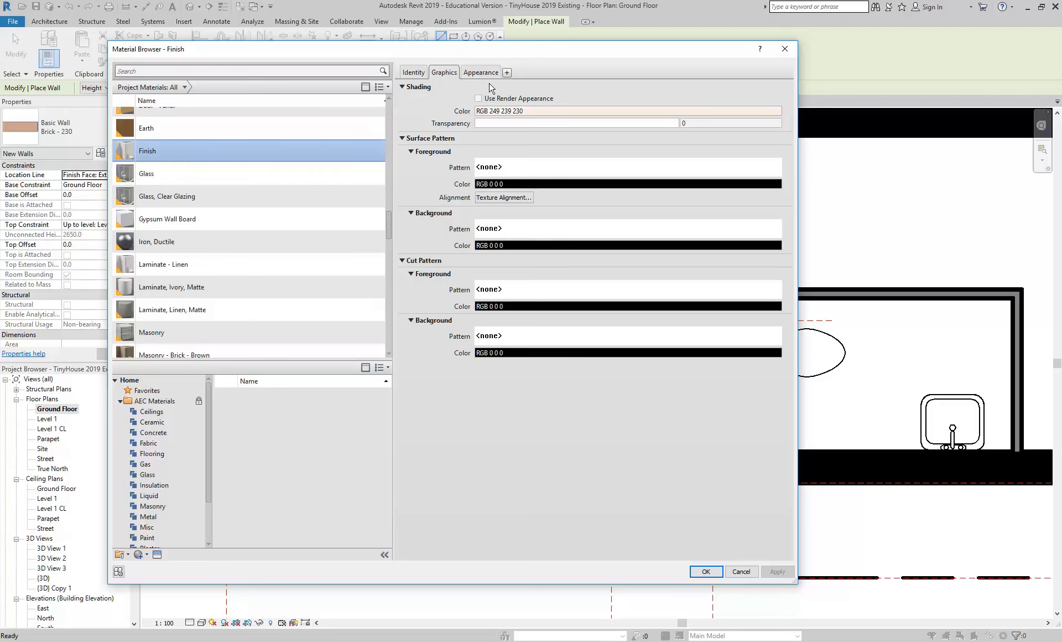
left_click(705, 571)
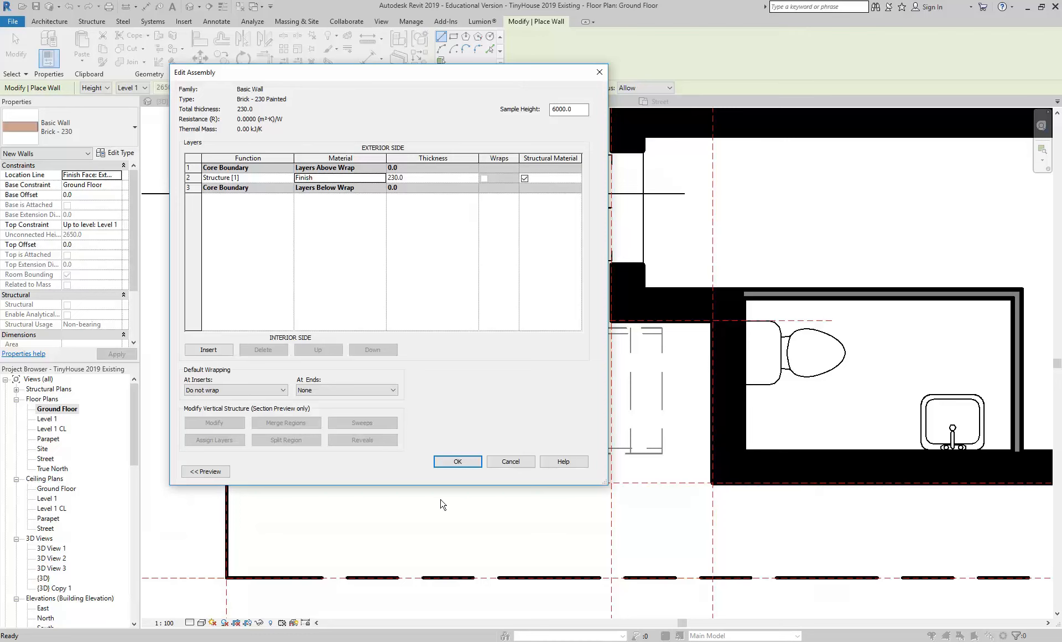
left_click(457, 461)
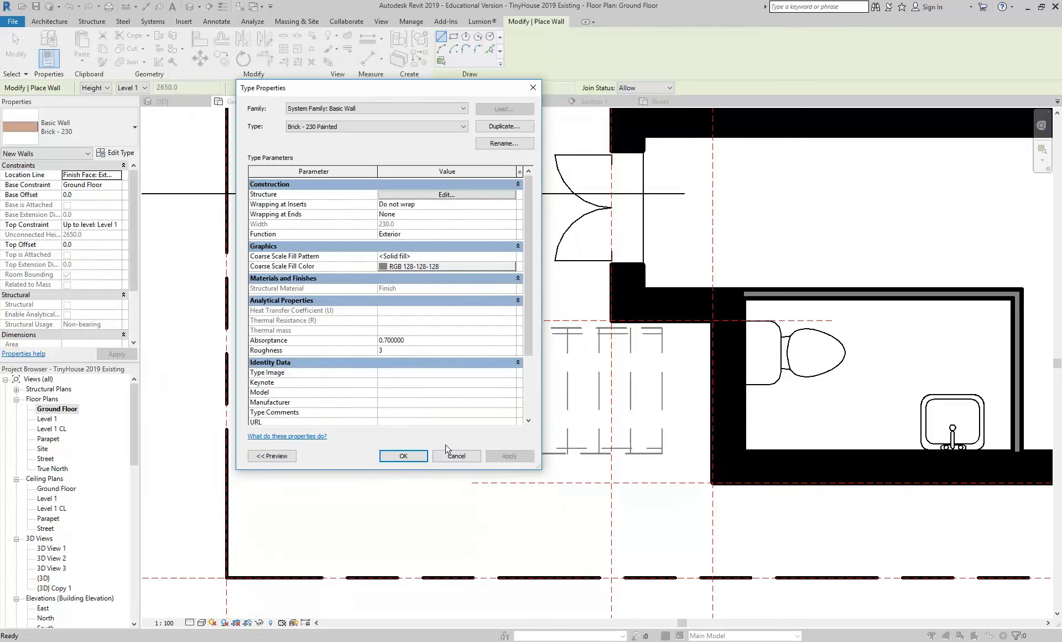
left_click(406, 456)
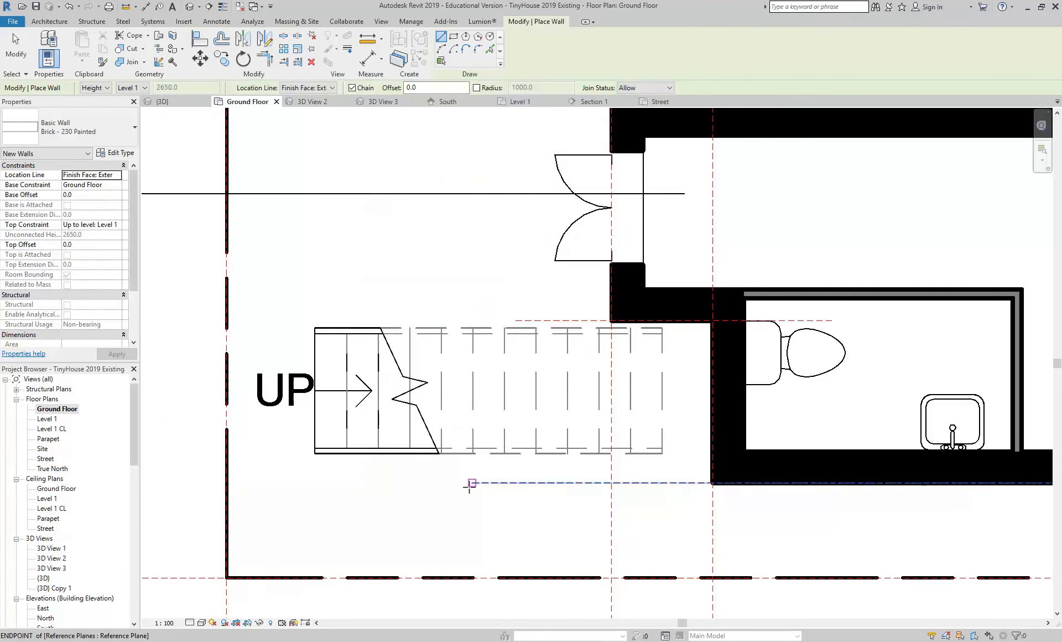
Step: Draw a 3150 mm Brick - 230 Painted wall along the entry stair to the house corner, flipped to the stair side of the line
left_click(313, 482)
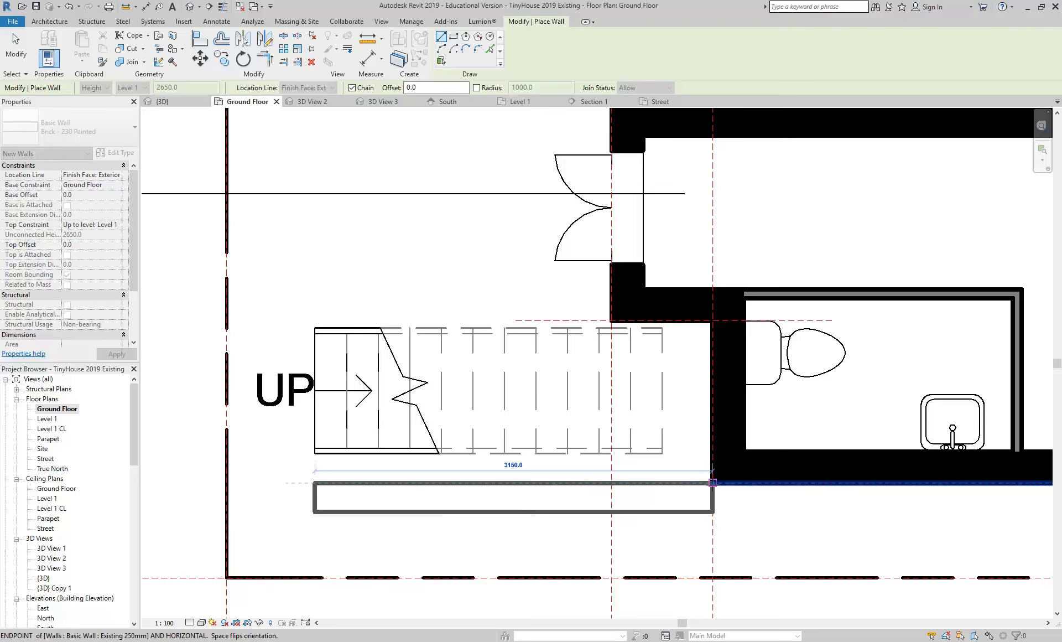
key("space")
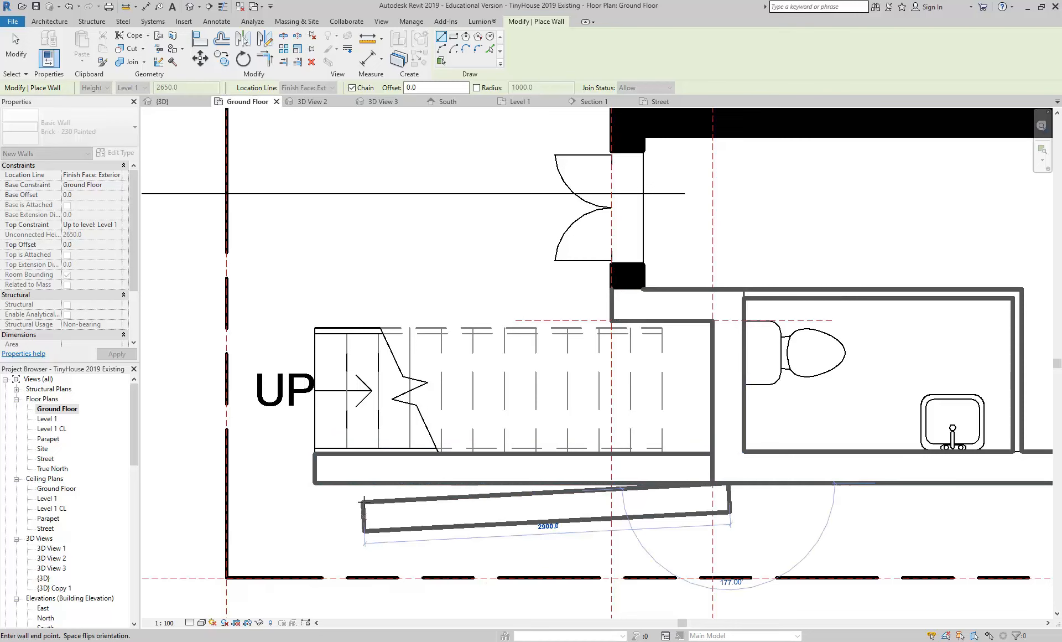
right_click(347, 224)
left_click(349, 223)
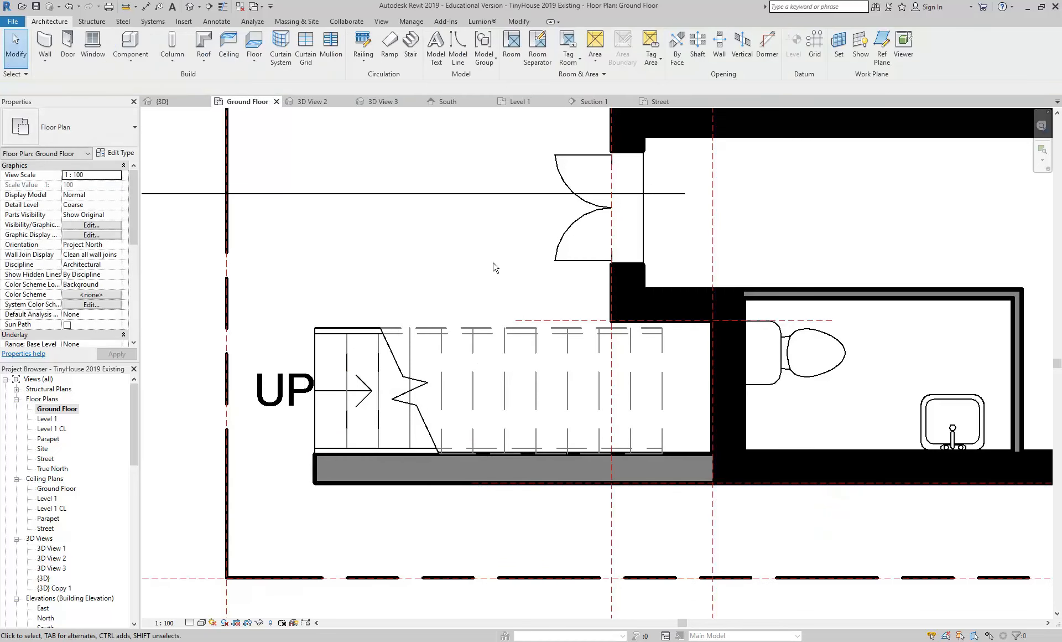
Step: Open the South elevation and select the painted brick wall beside the entry stair
scroll(409, 281, "down", 5)
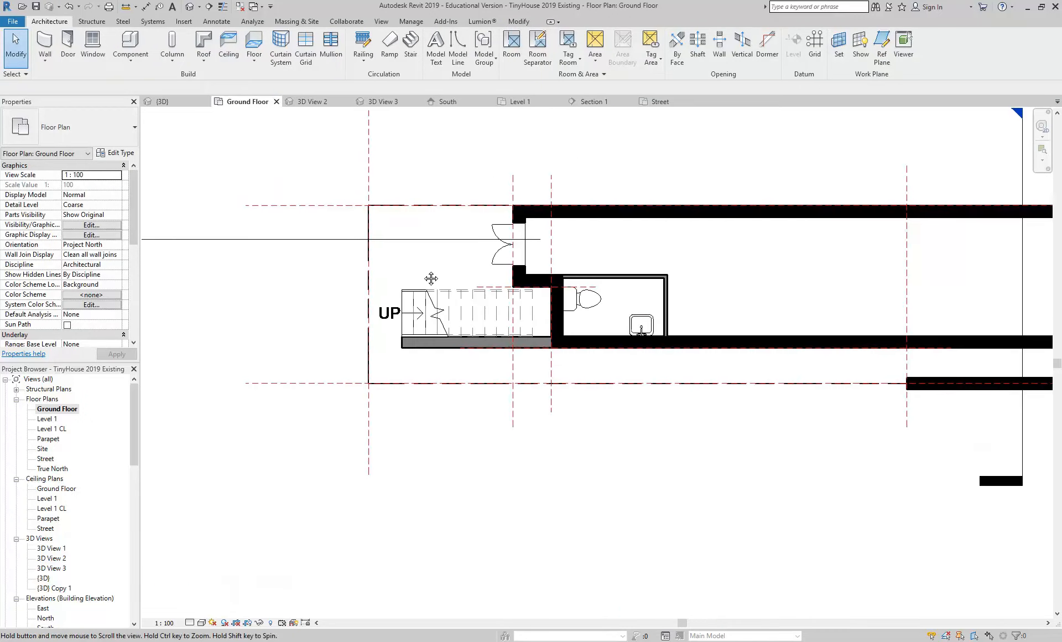
left_click_drag(136, 428, 132, 483)
double_click(47, 458)
scroll(481, 381, "up", 4)
left_click(446, 378)
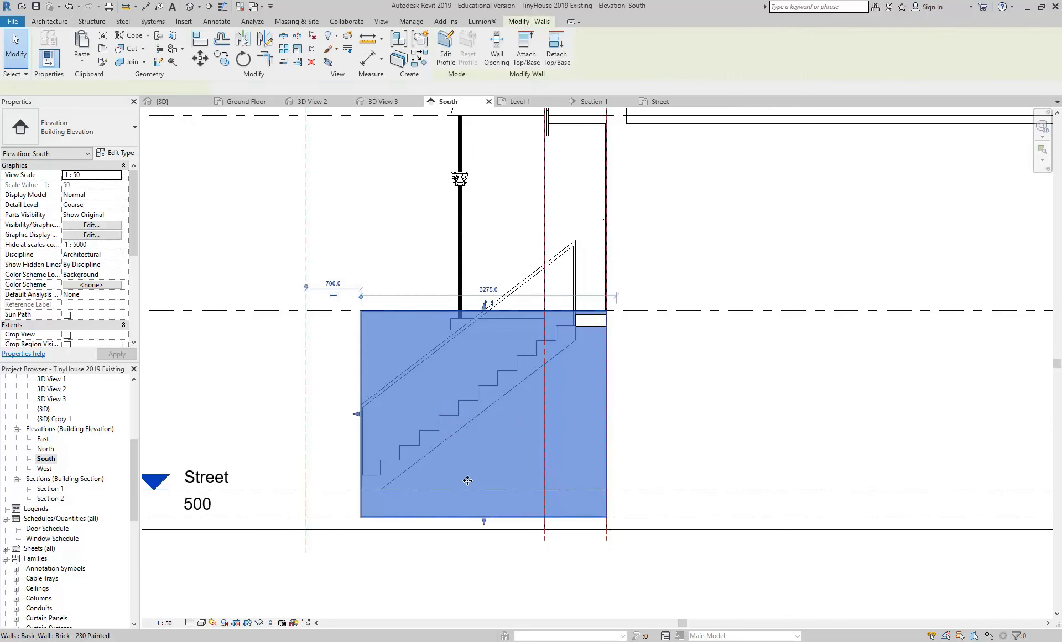
scroll(444, 382, "up", 1)
scroll(444, 381, "up", 1)
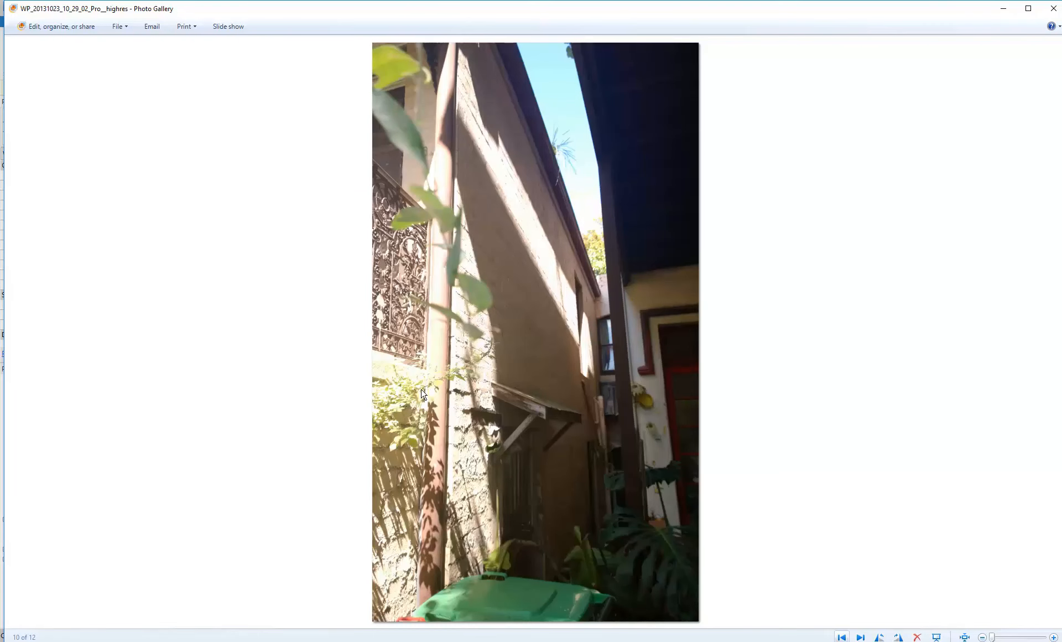
Step: Browse back through the site photos from photo 10 in Photo Gallery to check the stair wall, and return to Revit
left_click(841, 637)
left_click(841, 637)
left_click(841, 637)
left_click(841, 637)
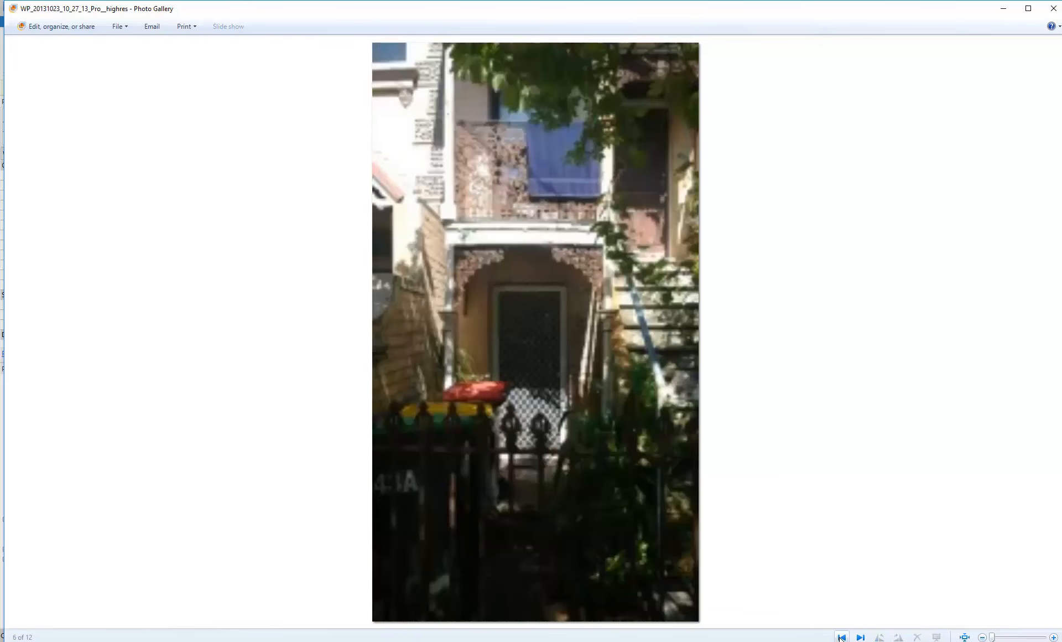
left_click(840, 637)
left_click(841, 637)
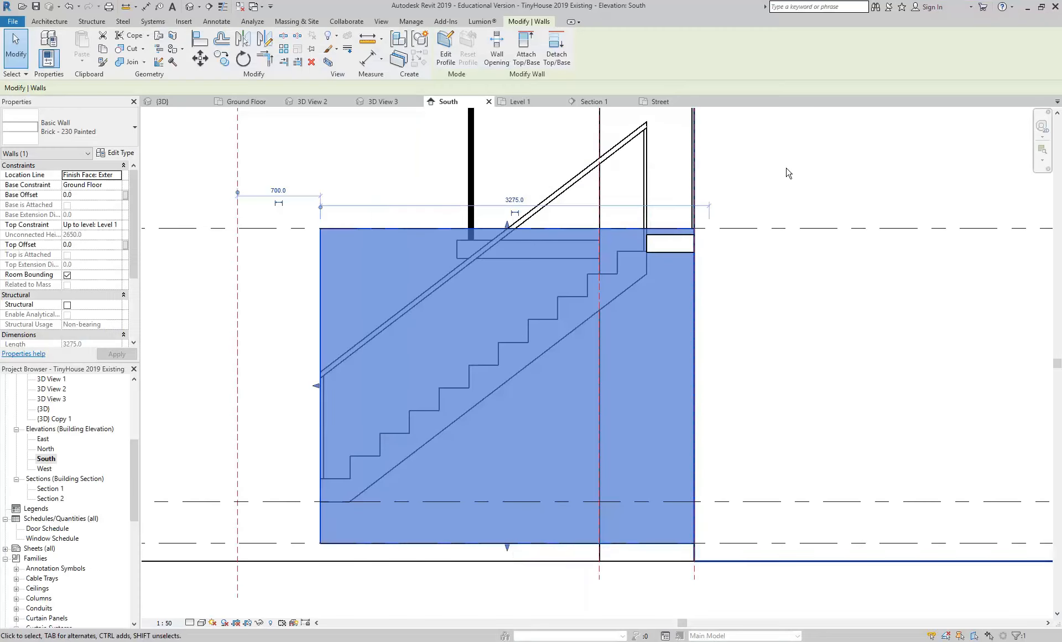
left_click(1003, 8)
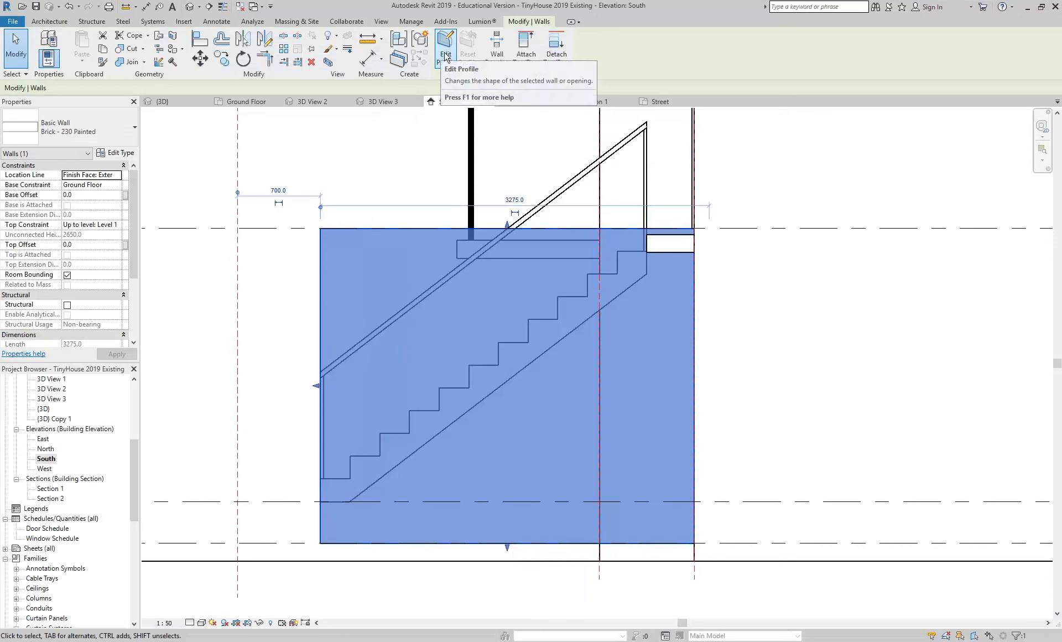
Step: Edit the stair wall's profile and sketch a sloped line from the first tread's nosing to the top tread's nosing
left_click(446, 54)
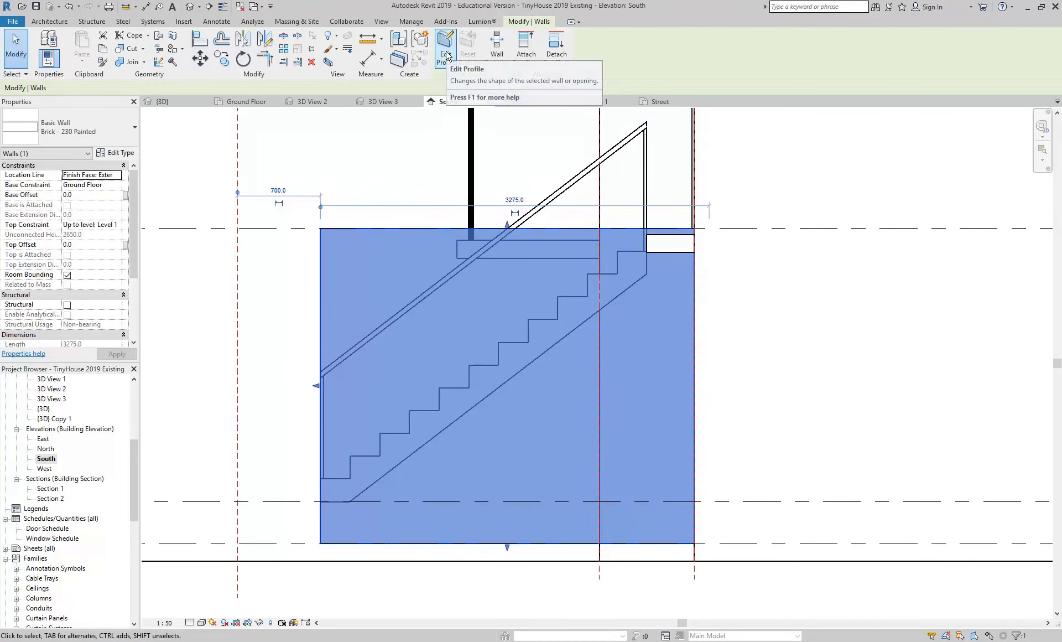
left_click(443, 50)
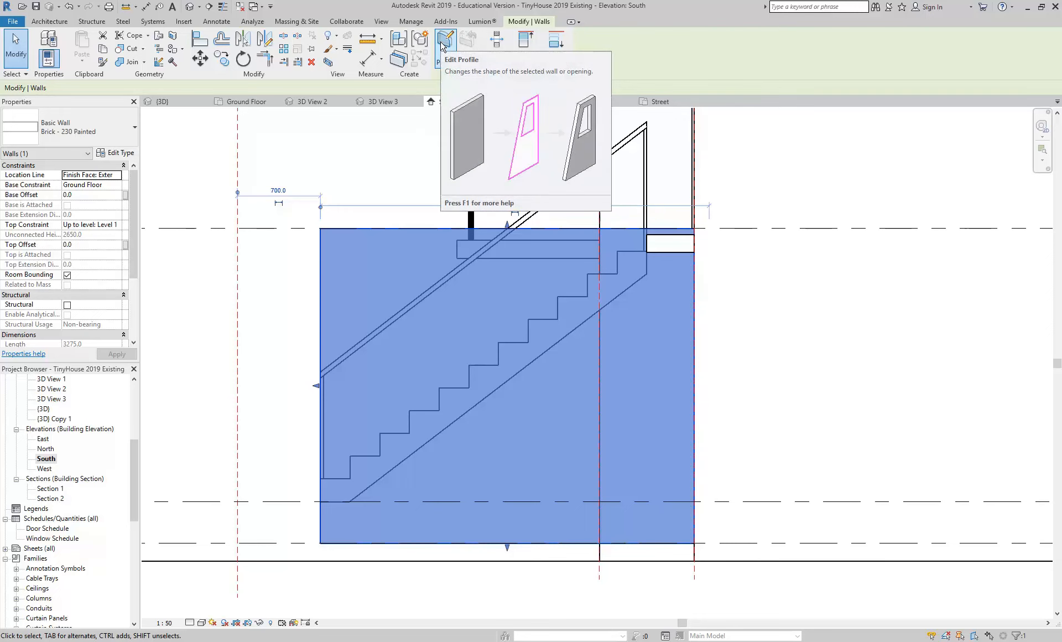
left_click(443, 48)
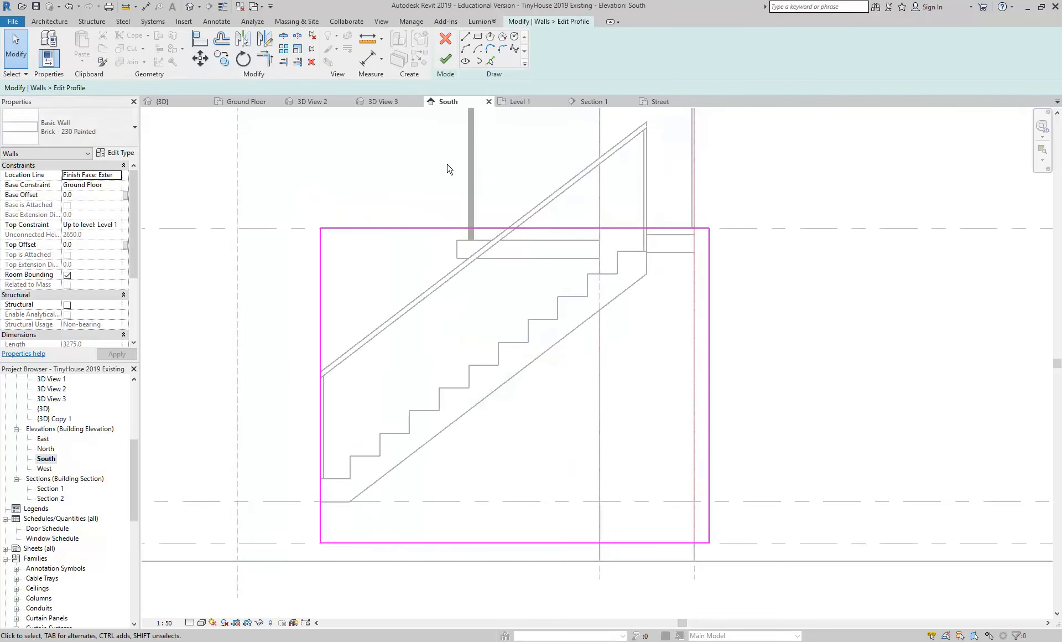
left_click(463, 44)
left_click(319, 501)
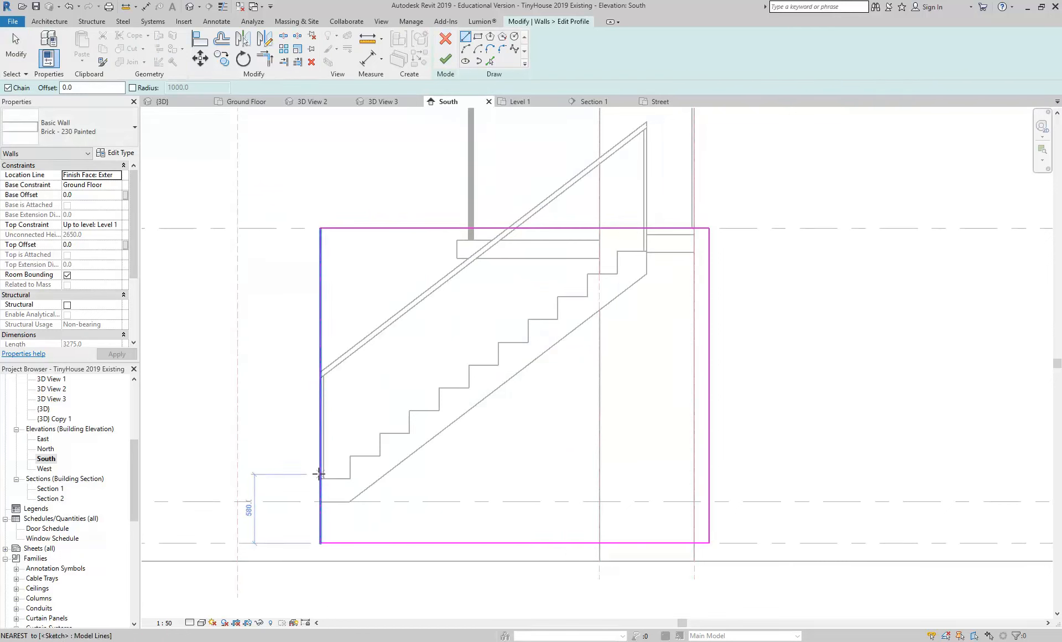
left_click(320, 477)
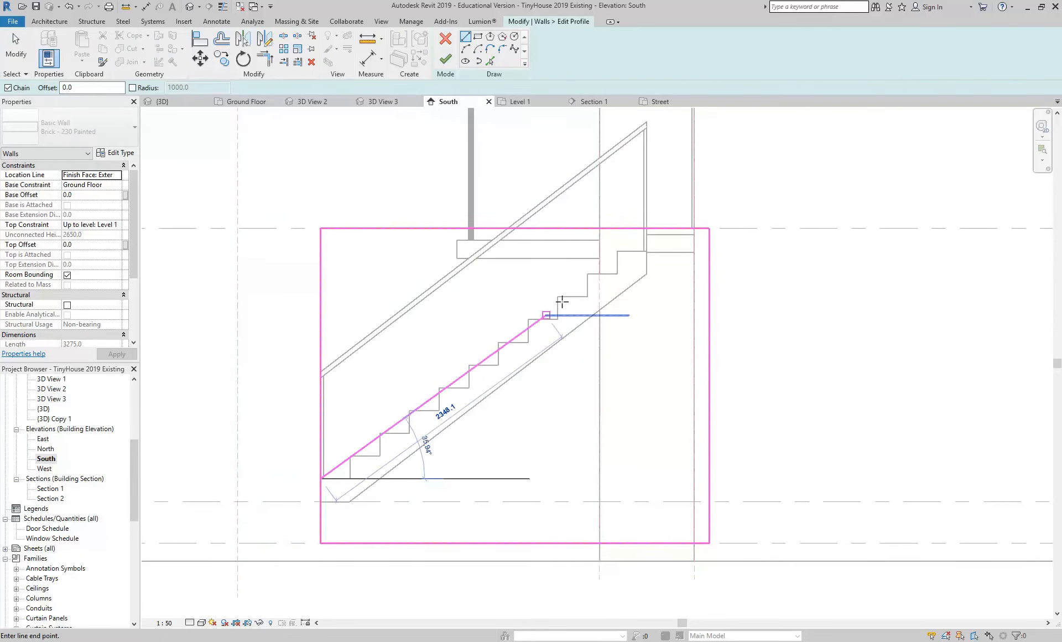
left_click(617, 251)
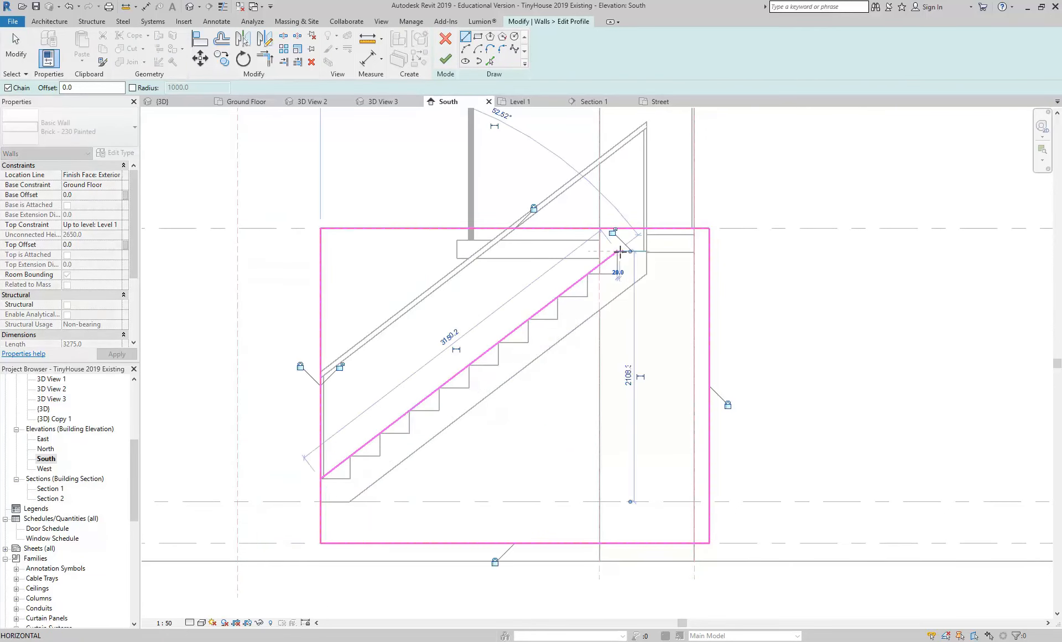
right_click(629, 392)
left_click(656, 397)
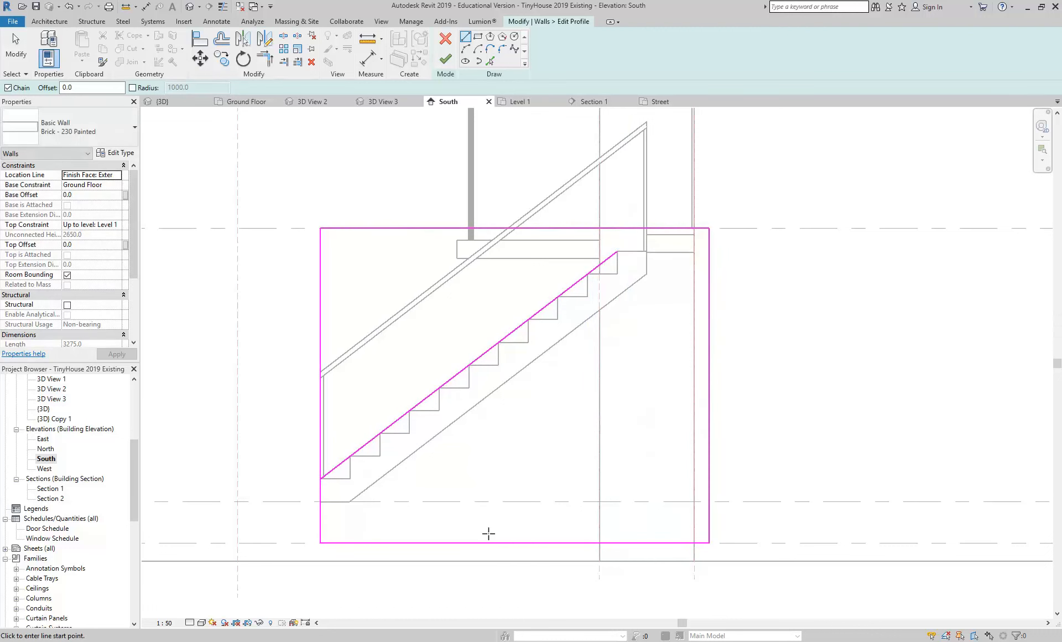
Step: Trim the wall profile's top and front edges to the sloped line and finish the profile edit
left_click(265, 58)
left_click(700, 232)
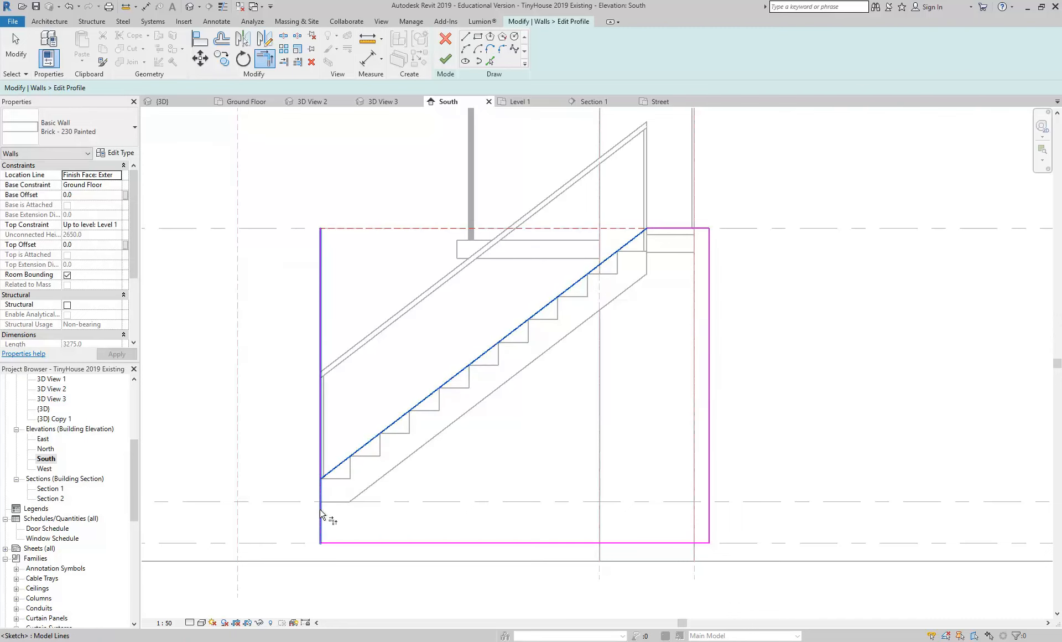
left_click(629, 240)
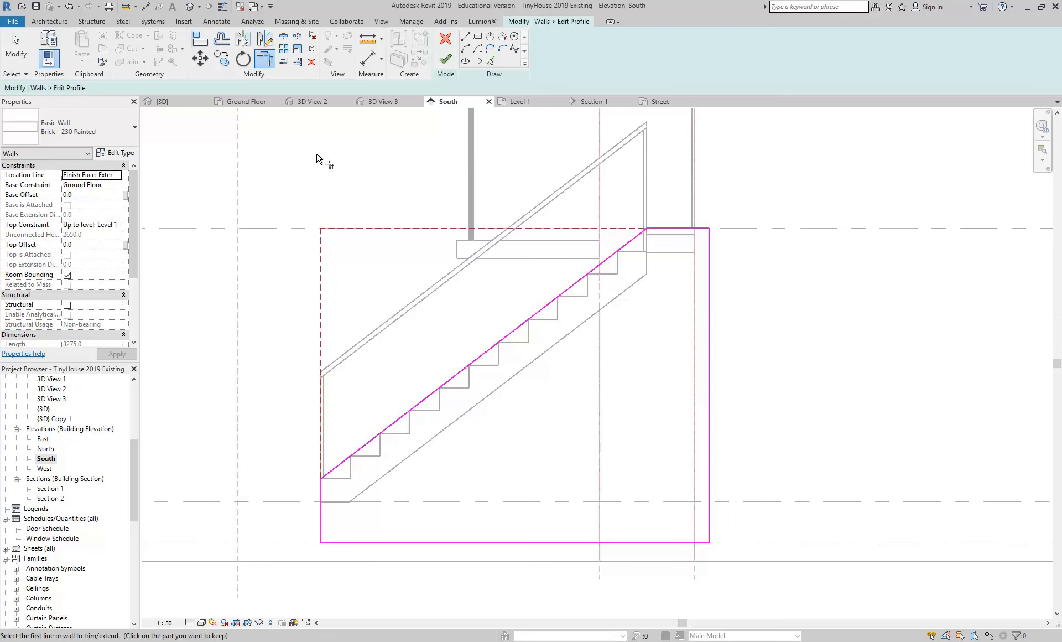
left_click(445, 58)
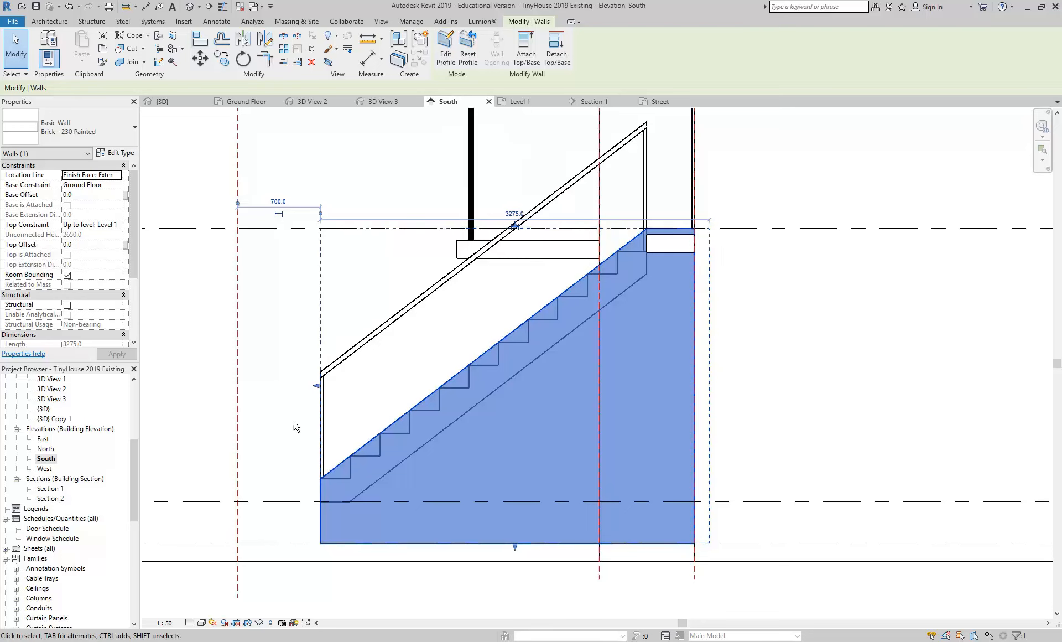
Step: Set the stair wall's base offset to -150 in the 3D view so that it reaches the ground surface
double_click(46, 410)
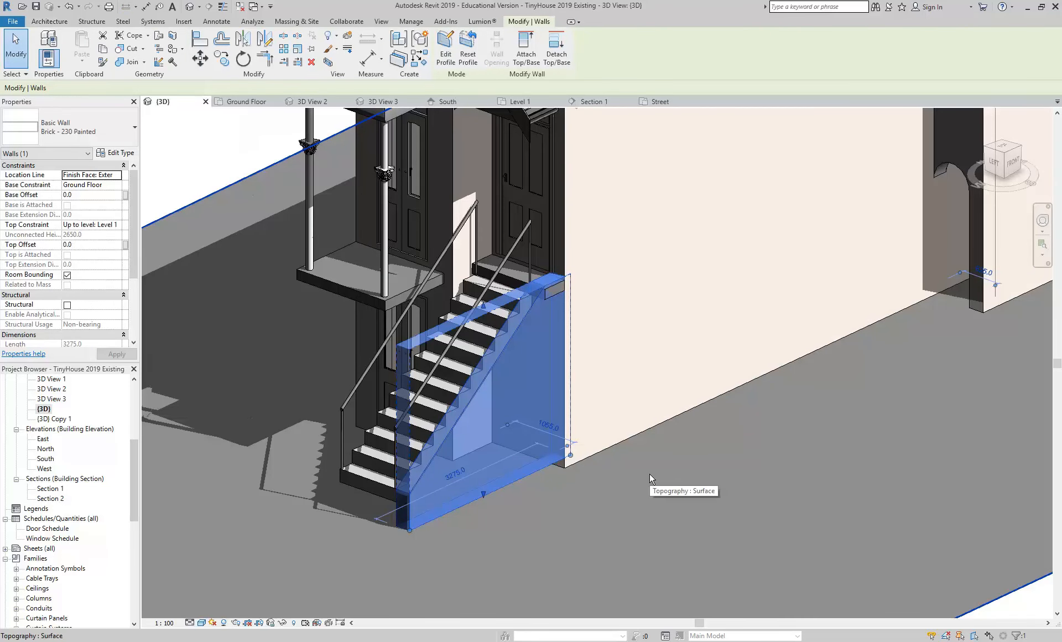
left_click(293, 313)
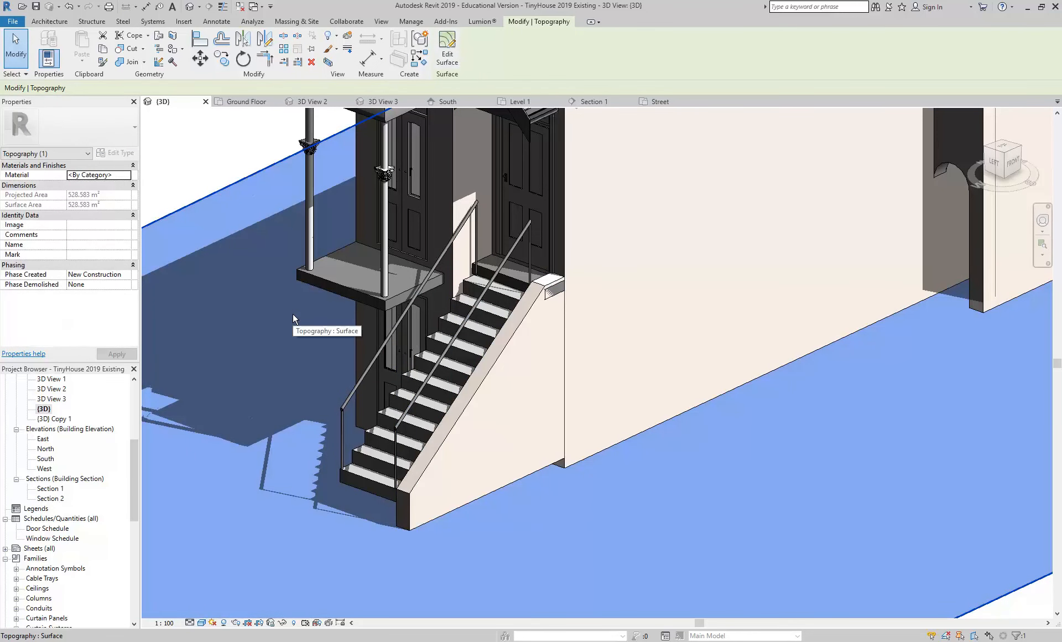
left_click(480, 483)
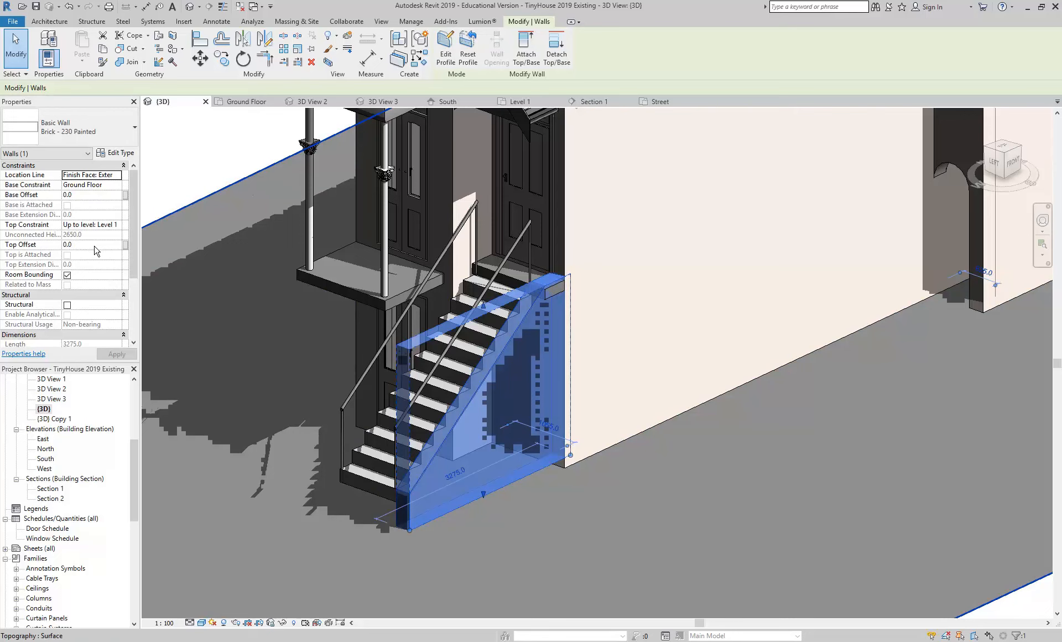
left_click(87, 195)
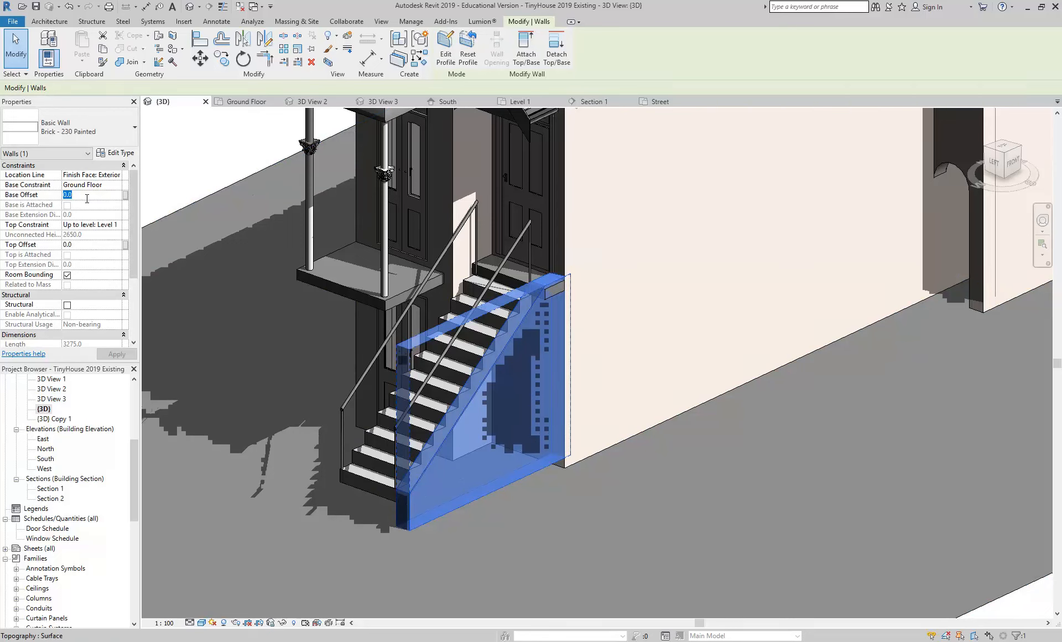
type("-150")
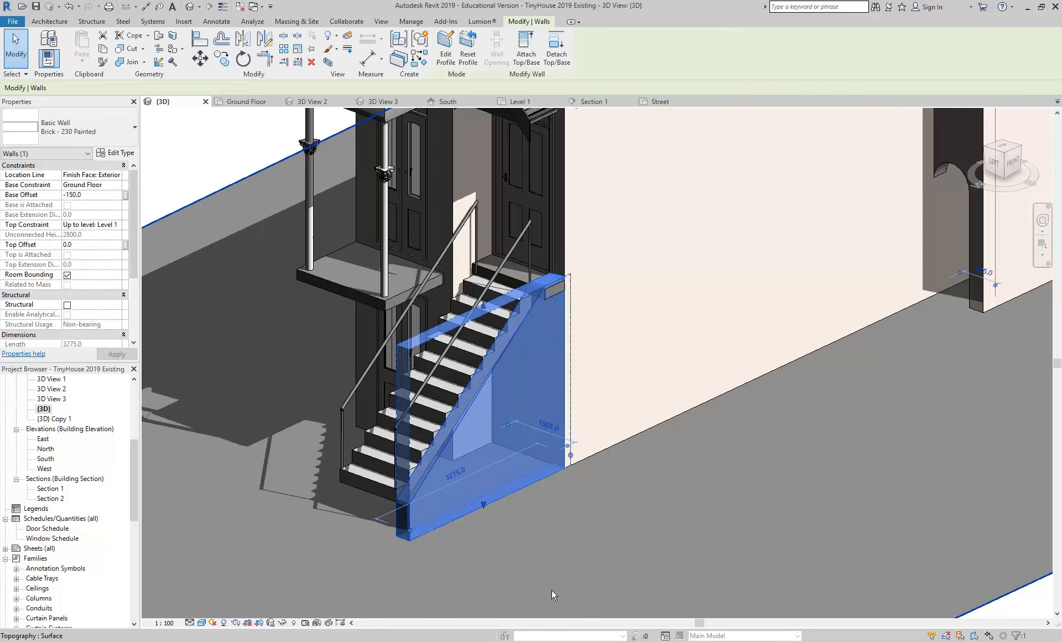
left_click(530, 539)
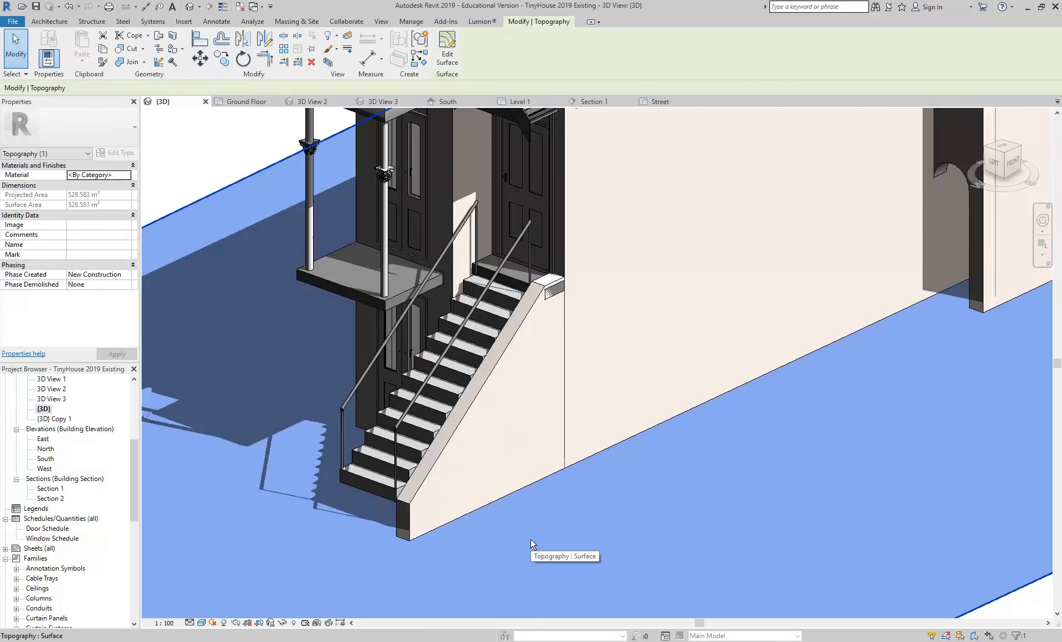
Step: Reopen the stair wall's profile in the South elevation and move the sloped edge up so its lower end meets the first tread's nosing
left_click(462, 431)
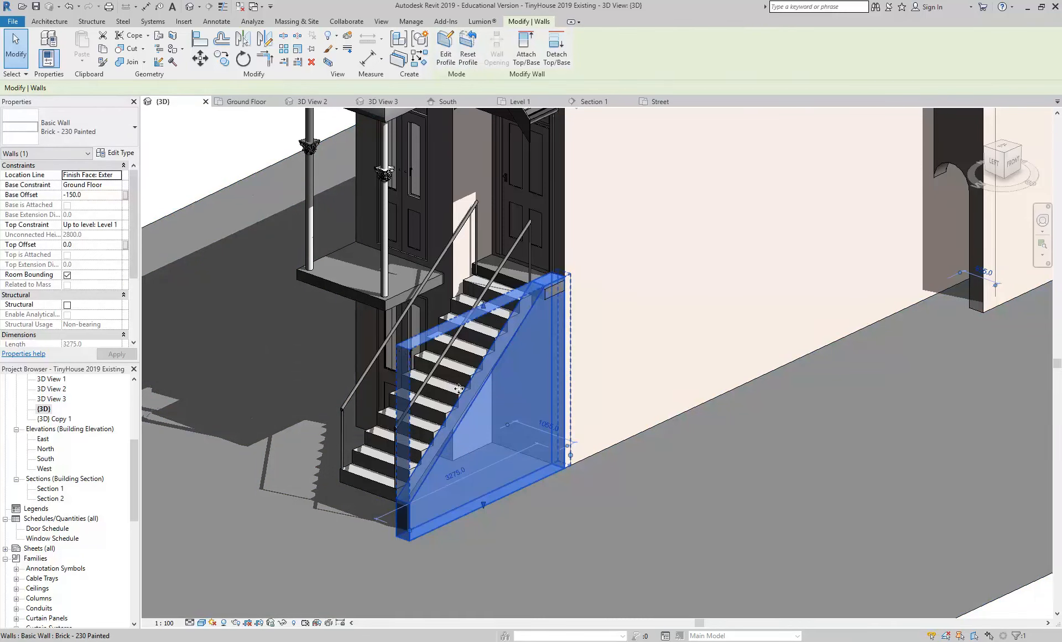
double_click(45, 459)
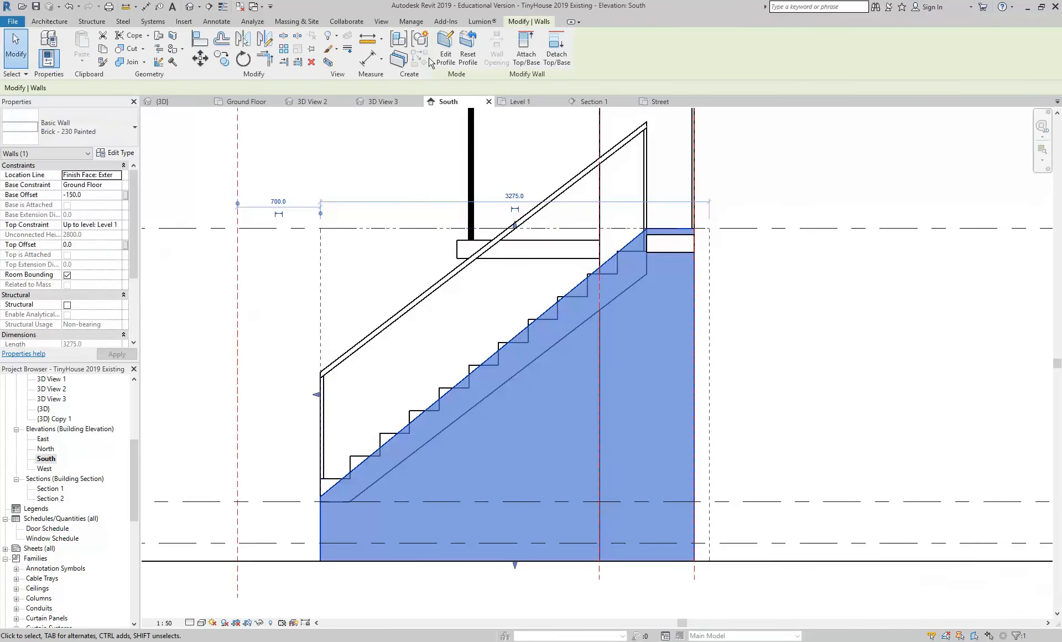
left_click(445, 50)
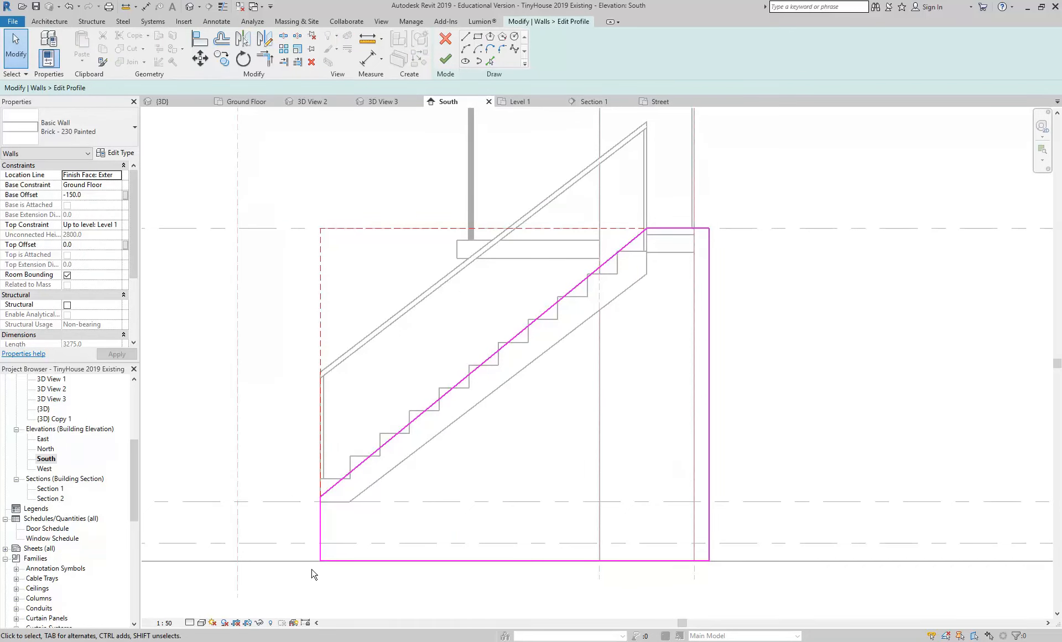
left_click(366, 460)
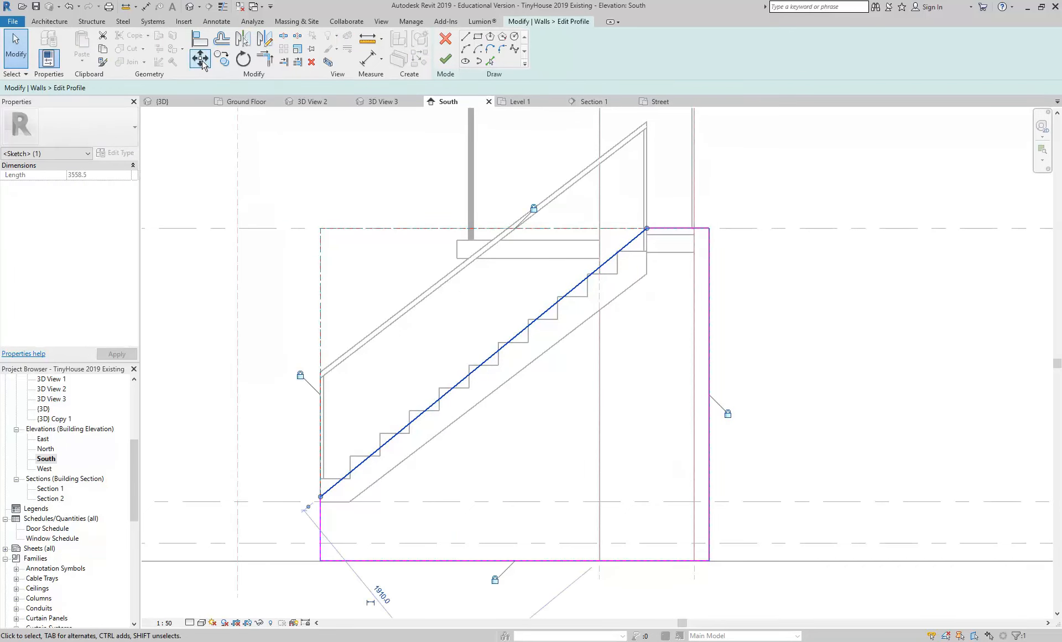
left_click(199, 58)
scroll(303, 490, "up", 4)
left_click(344, 514)
left_click(345, 475)
scroll(276, 423, "down", 3)
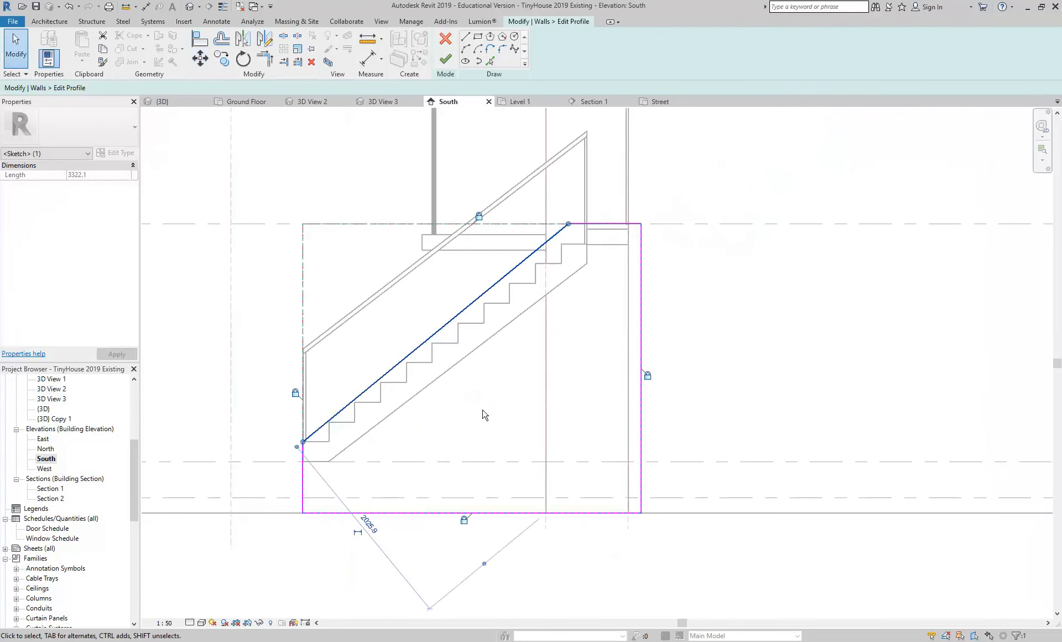
key("Escape")
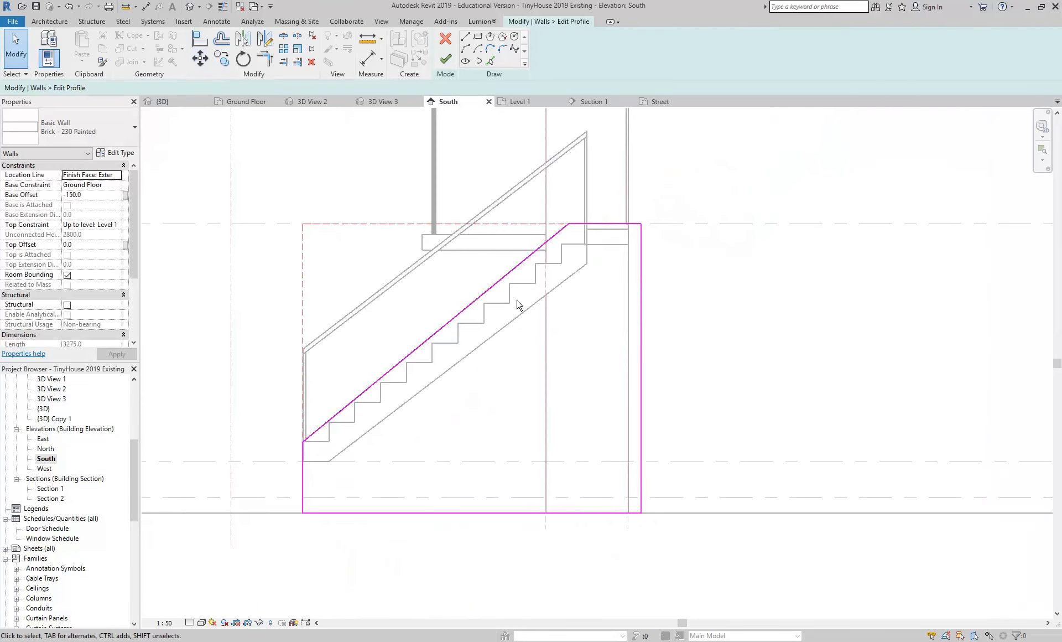
Step: Delete the sloped profile edge and redraw it from the first tread's nosing to the top tread's nosing
left_click(507, 286)
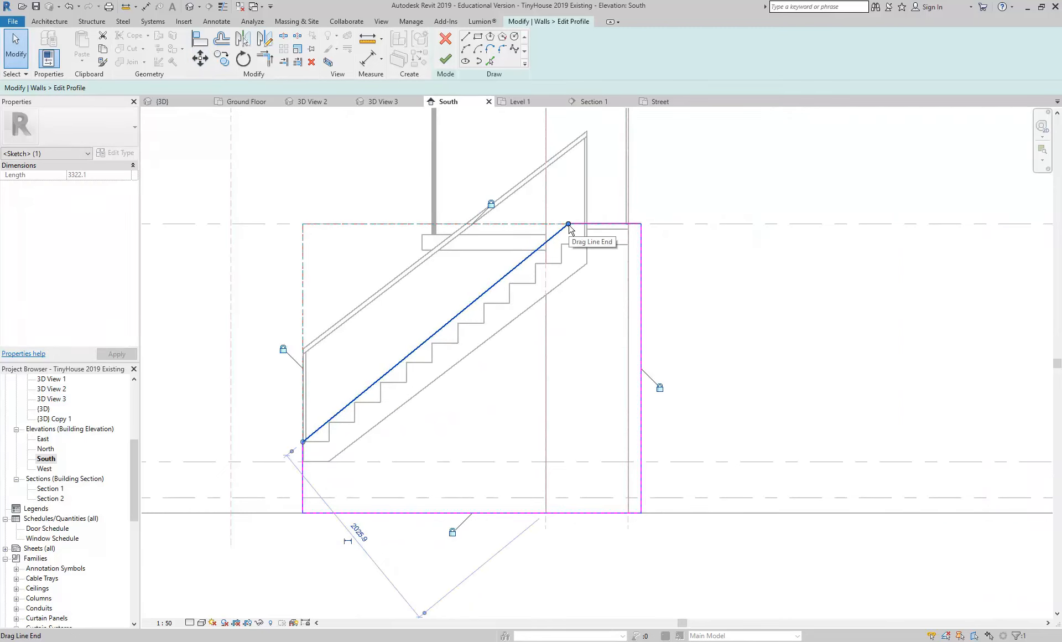
key("Delete")
left_click(465, 36)
left_click(303, 441)
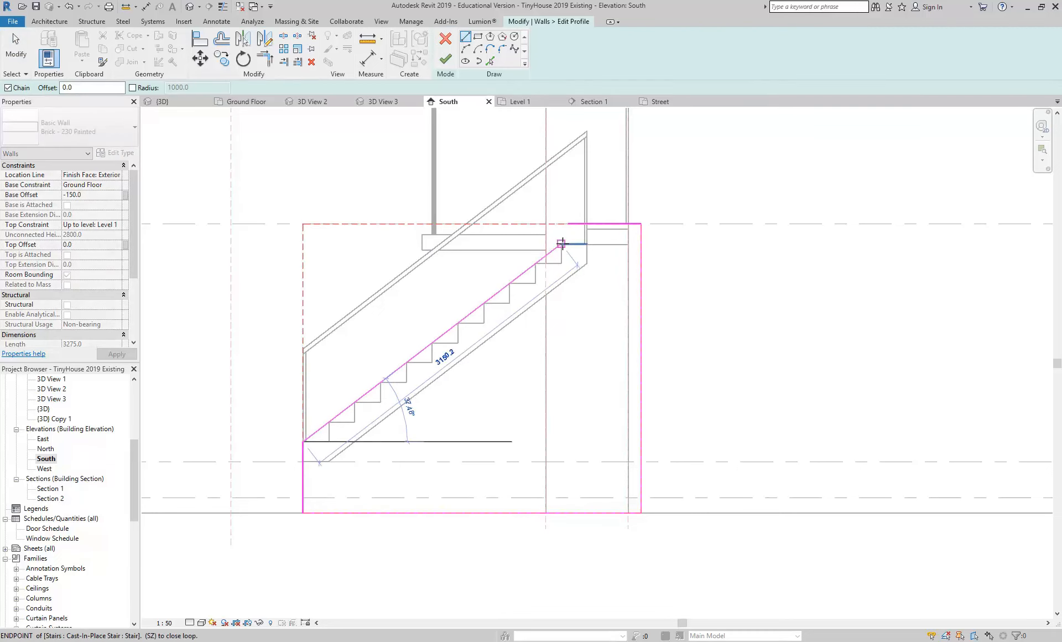
left_click(561, 243)
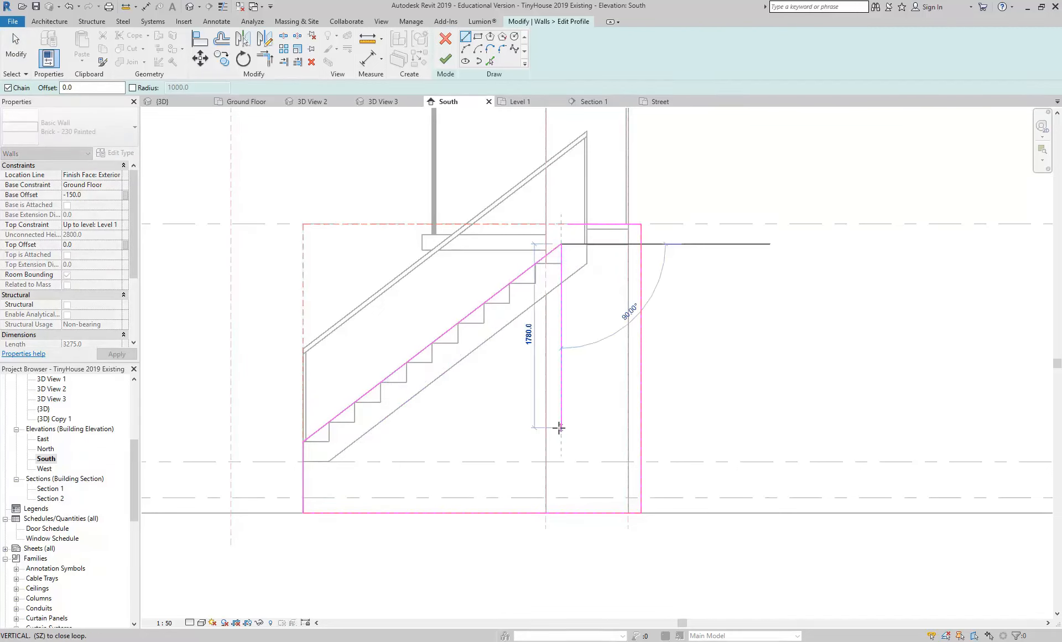
Step: Trim the redrawn sloped edge and the profile's top edge to a corner to close the wall outline
key("t")
key("r")
left_click(614, 223)
left_click(534, 262)
right_click(275, 275)
left_click(331, 282)
right_click(295, 283)
left_click(332, 290)
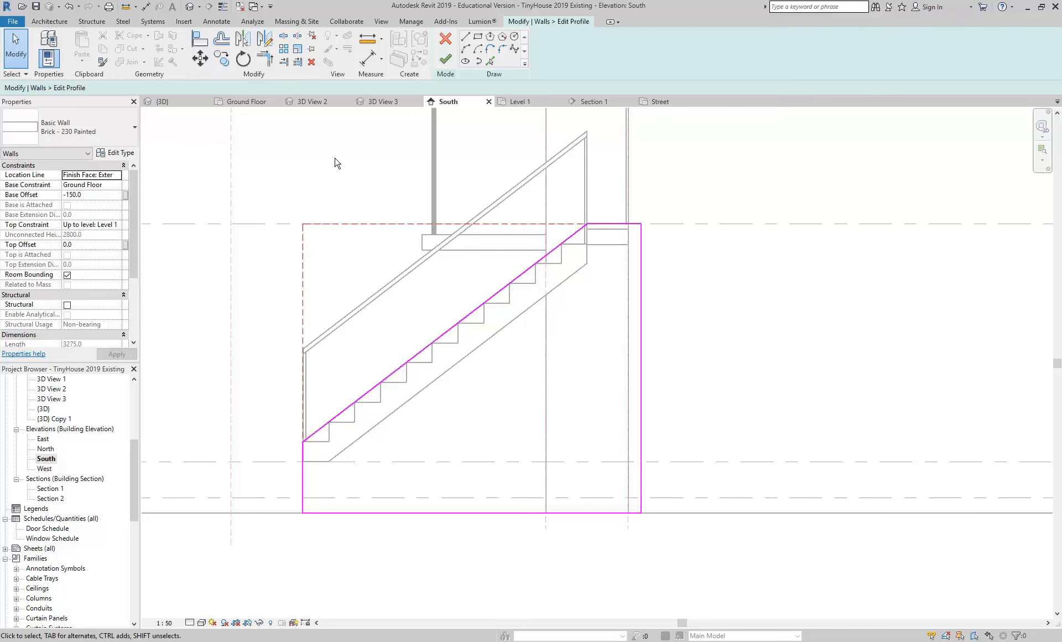
Step: Finish the stair wall's profile edit in the South elevation and deselect the wall
left_click(445, 58)
left_click(554, 387)
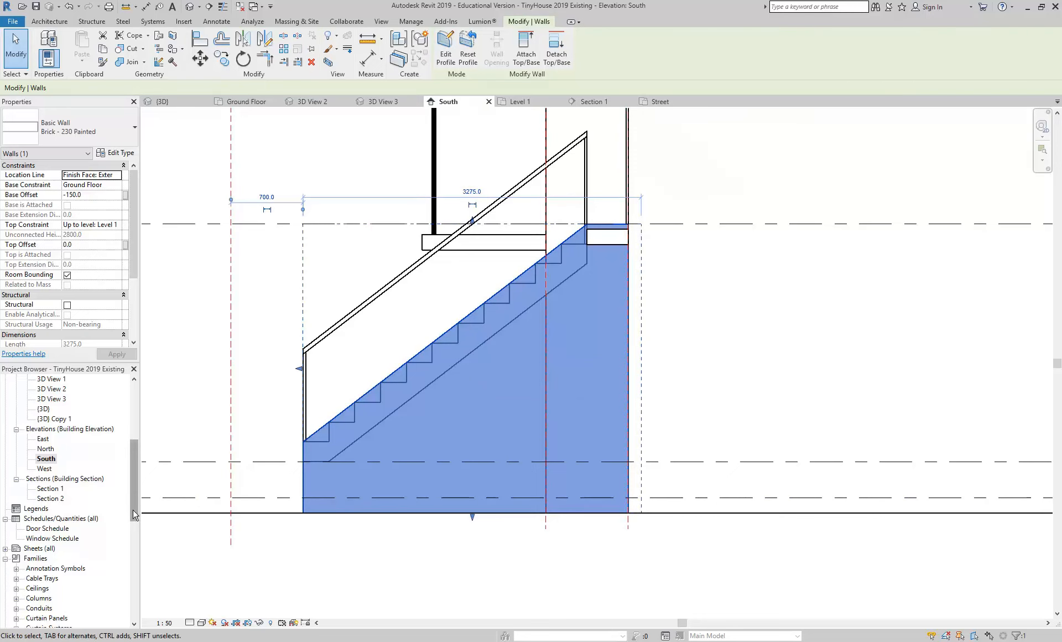
left_click_drag(132, 509, 137, 442)
key("Escape")
Step: Mirror a copy of the sloped stair wall about the stair's centreline on the Ground Floor plan
double_click(56, 408)
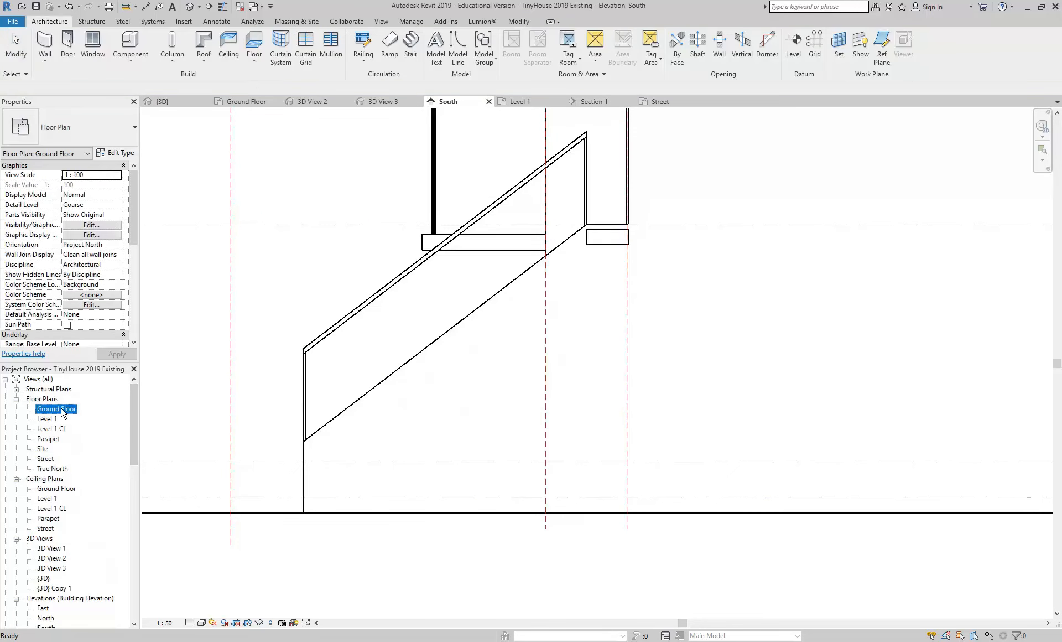
scroll(409, 324, "up", 5)
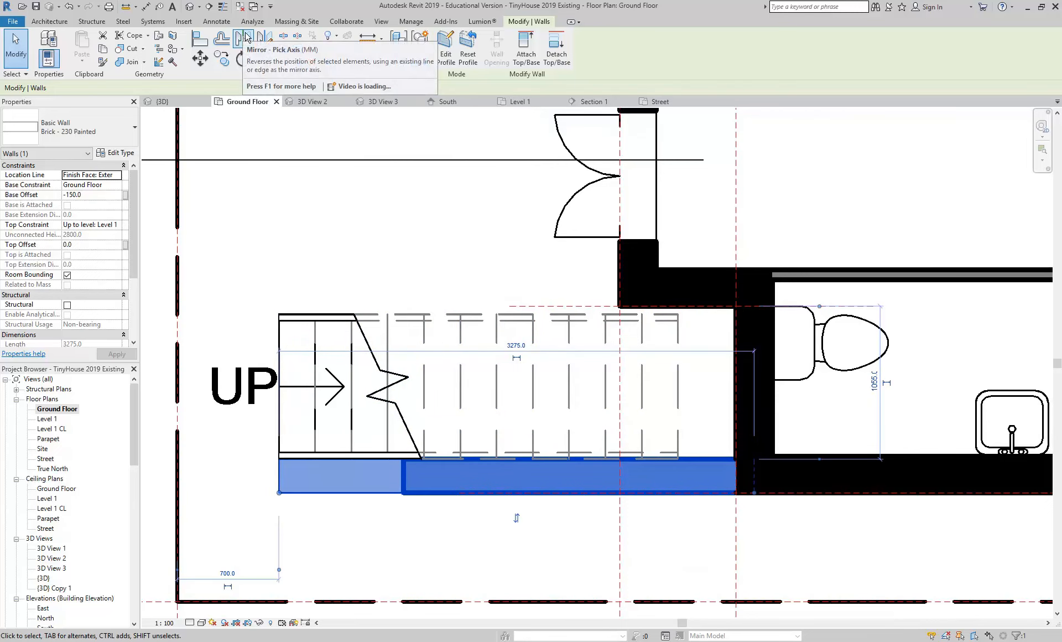
left_click(244, 38)
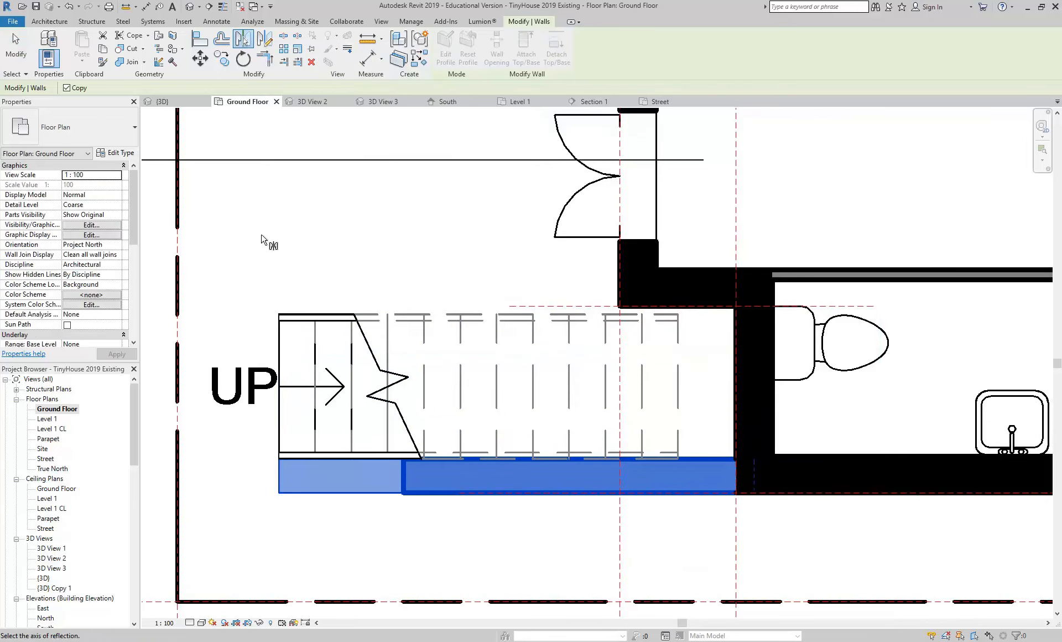
left_click(303, 393)
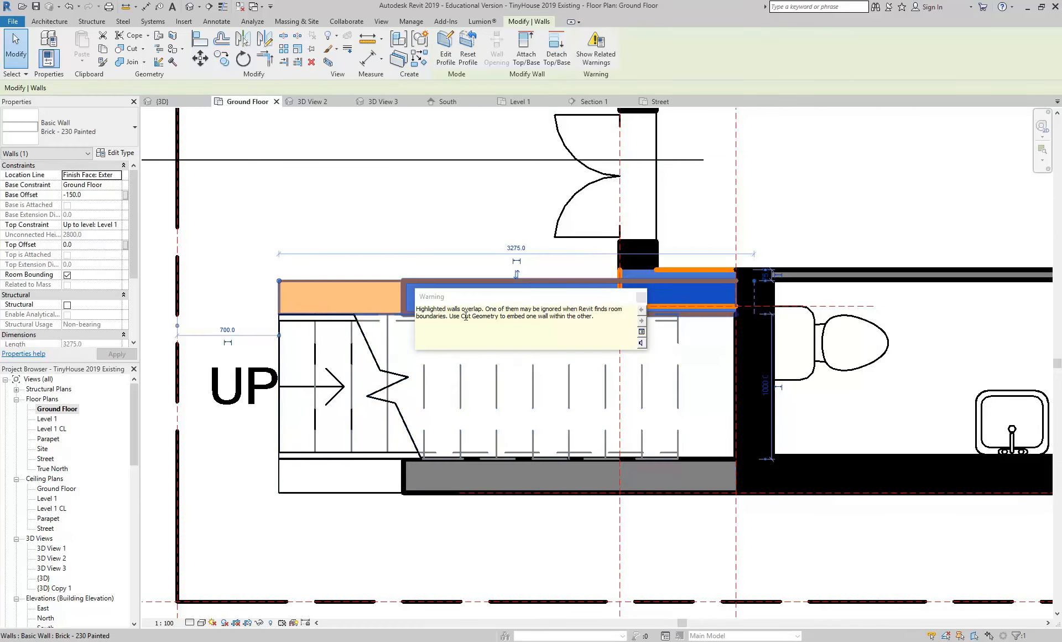
left_click(640, 297)
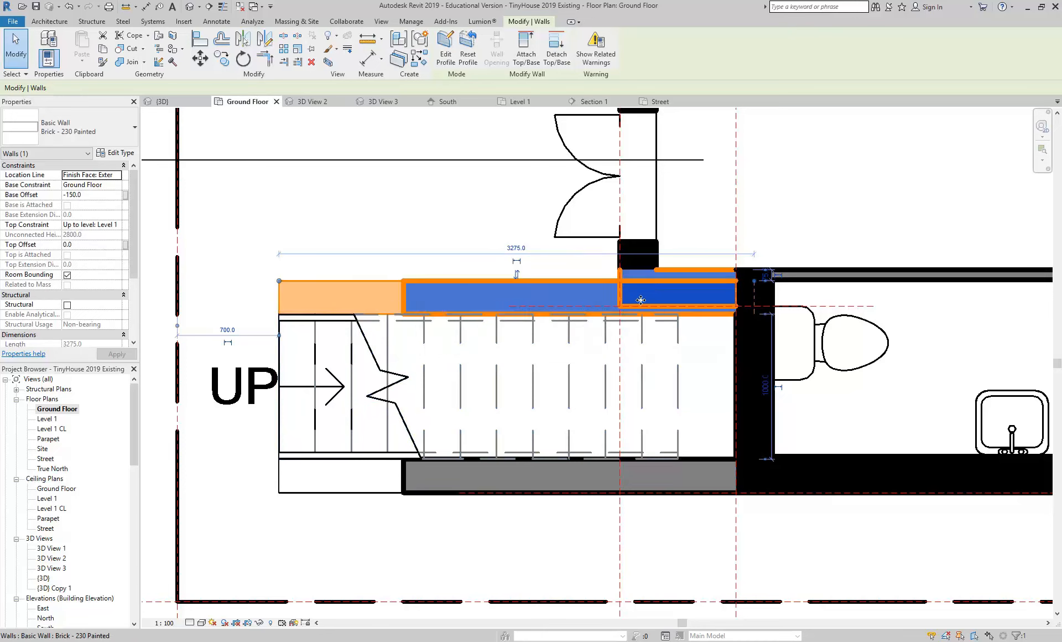
left_click(446, 236)
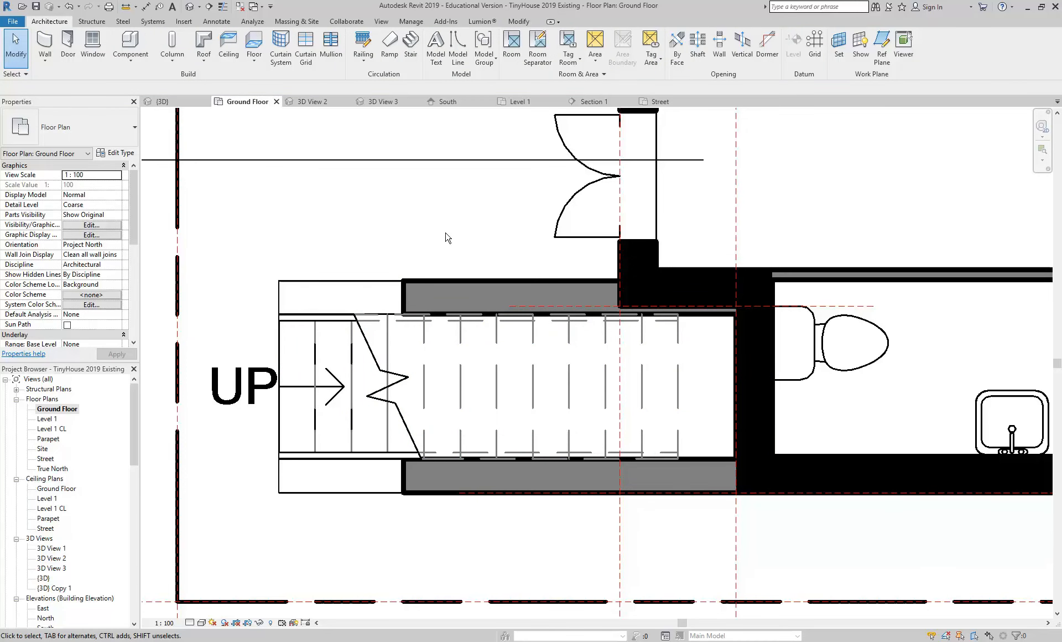
Step: Set the coarse scale fill color of the Brick - 230 Painted wall type to Black
left_click(496, 282)
left_click(113, 154)
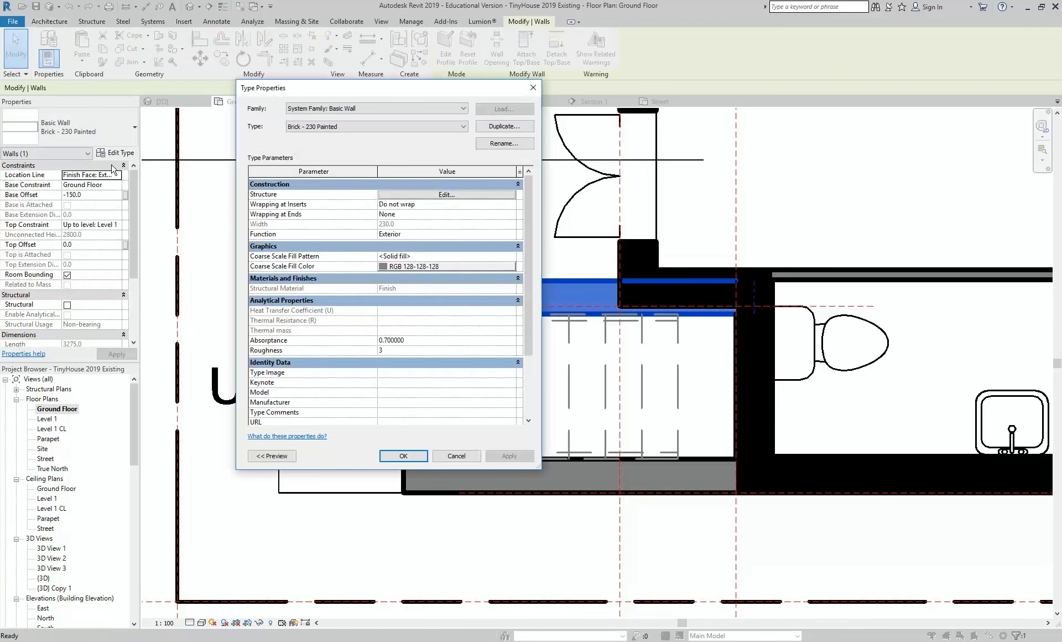
left_click(419, 267)
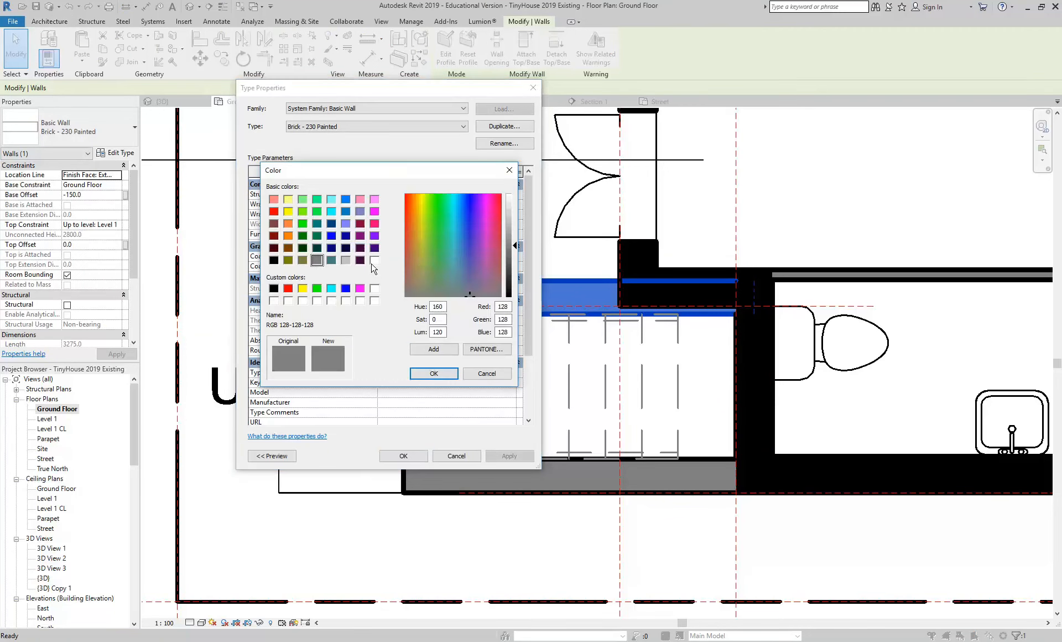
left_click(274, 288)
left_click(434, 373)
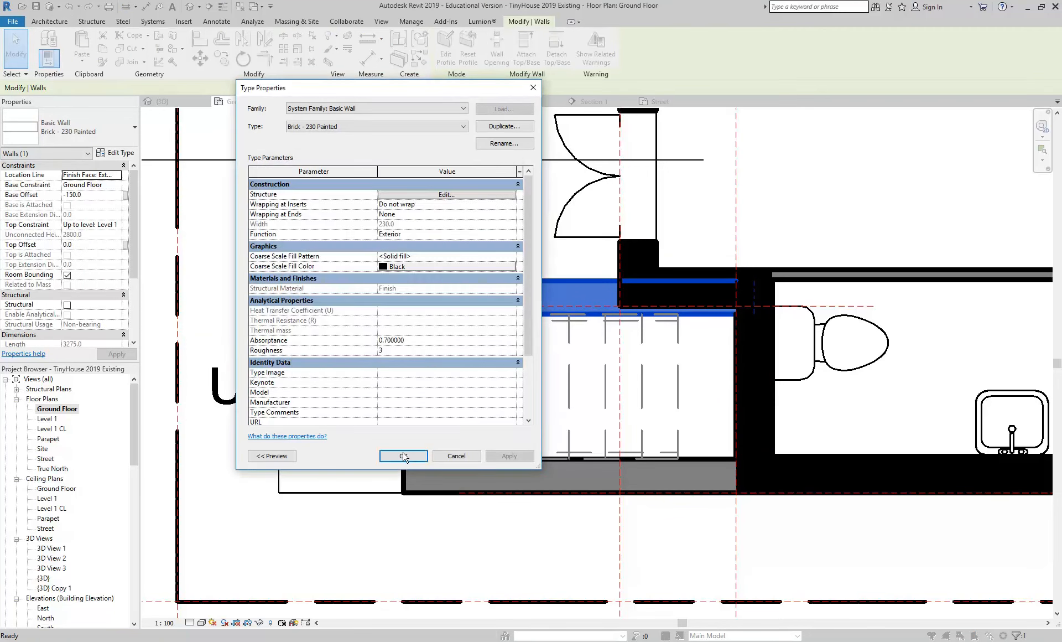
left_click(405, 455)
left_click(417, 520)
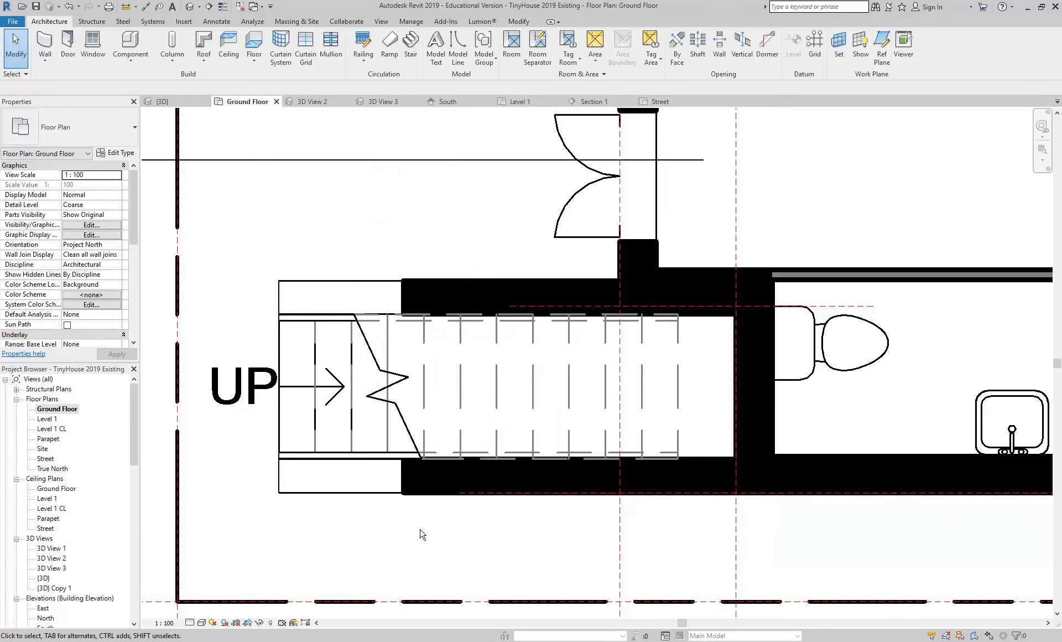
Step: Set the Ground Floor plan's detail level to Fine and join the mirrored stair wall with the house wall it overlaps
scroll(731, 266, "up", 4)
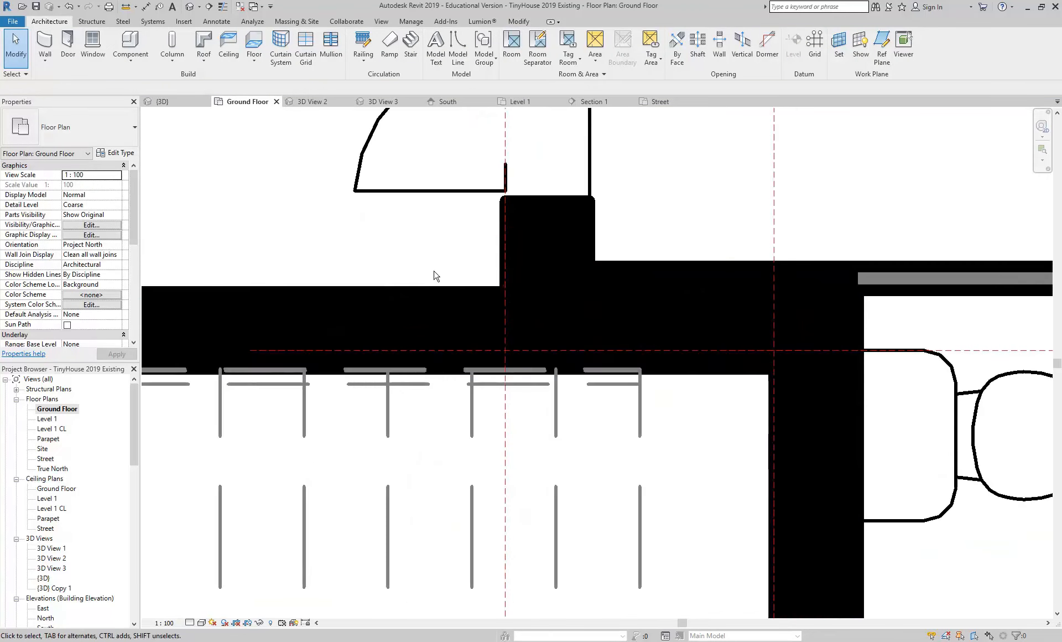
left_click(190, 622)
left_click(202, 610)
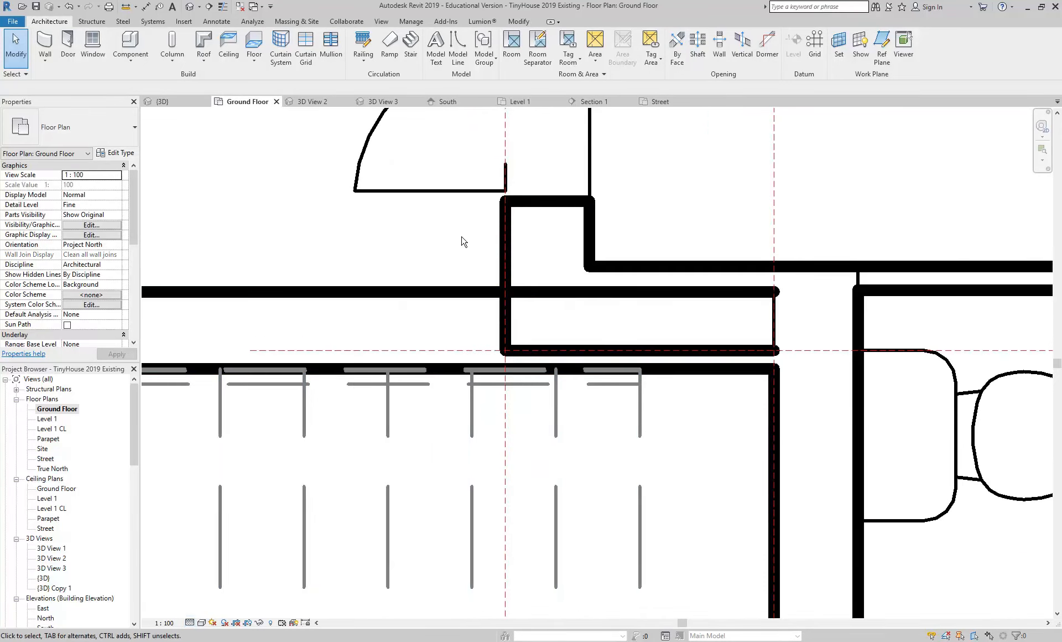
middle_click_drag(463, 239, 385, 227)
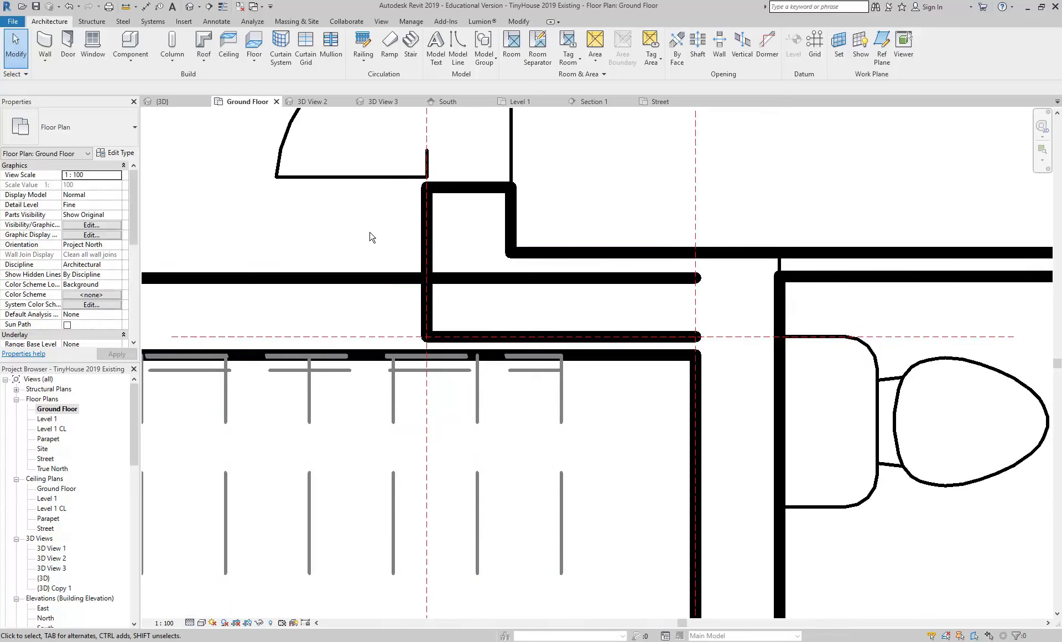
left_click(519, 22)
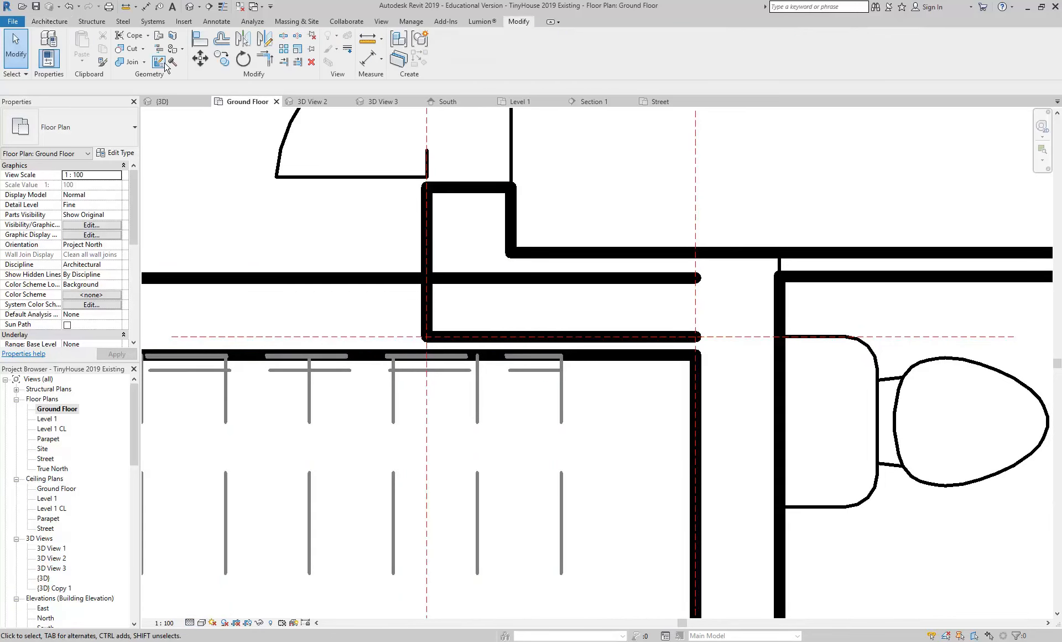
left_click(127, 62)
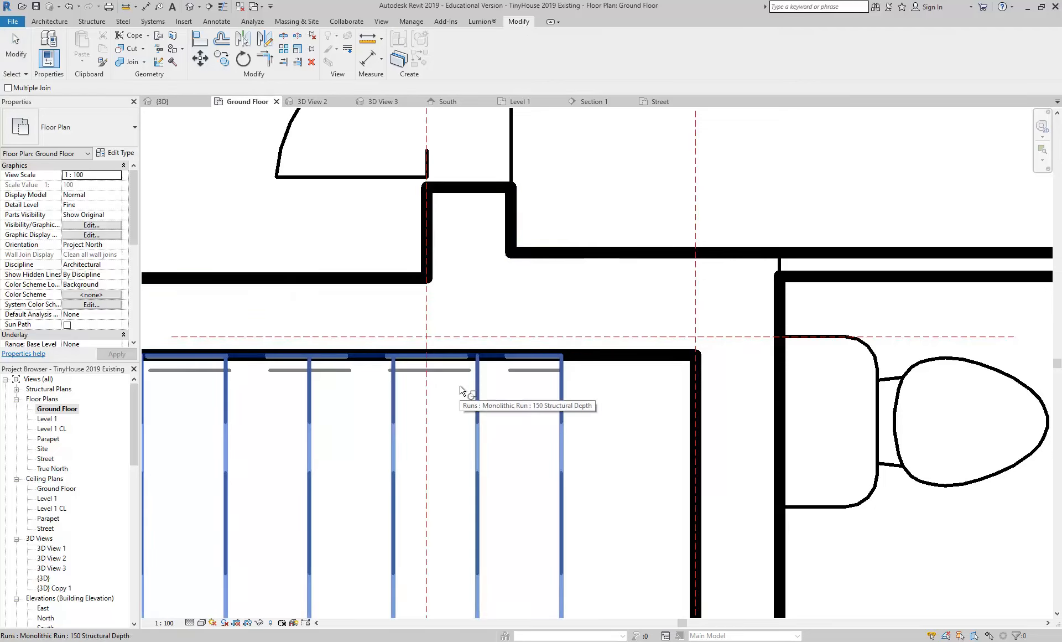
right_click(250, 190)
left_click(277, 197)
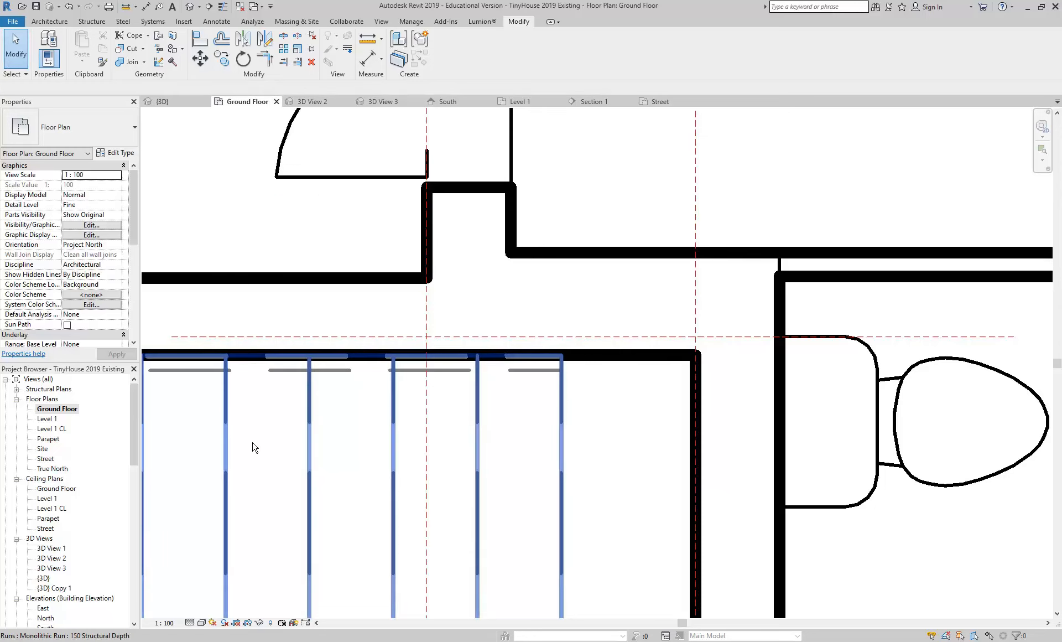
Step: Set the Ground Floor plan's detail level to Coarse
left_click(190, 622)
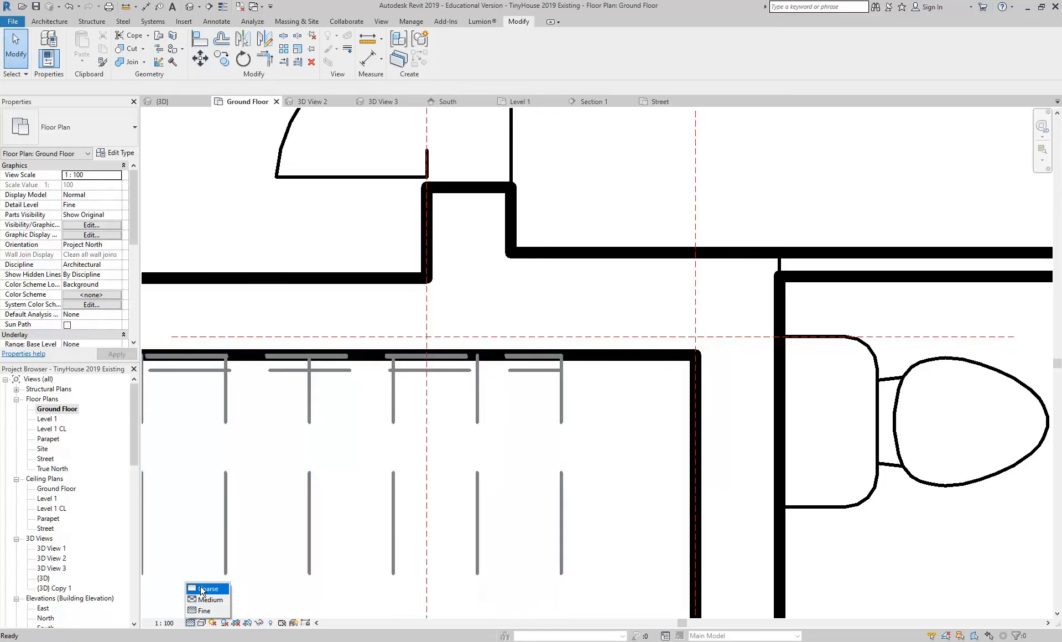
left_click(201, 589)
scroll(373, 372, "down", 3)
middle_click_drag(331, 426, 406, 444)
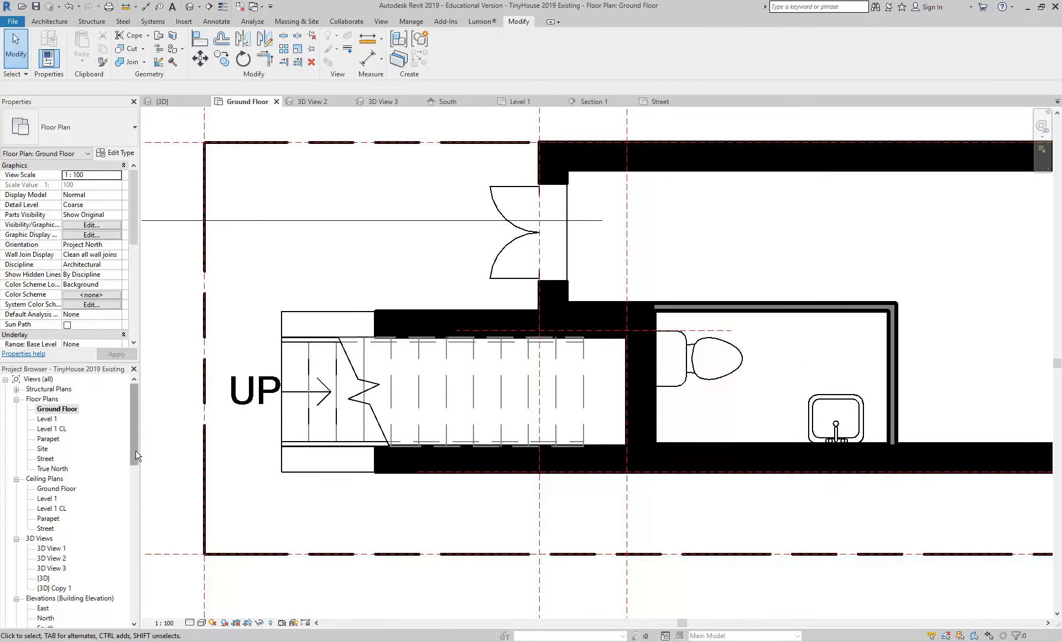
Step: In the {3D} view, align the landing floor's outer side edge to the stair wall's inner face, declining to attach walls to its bottom
scroll(75, 503, "down", 3)
double_click(43, 488)
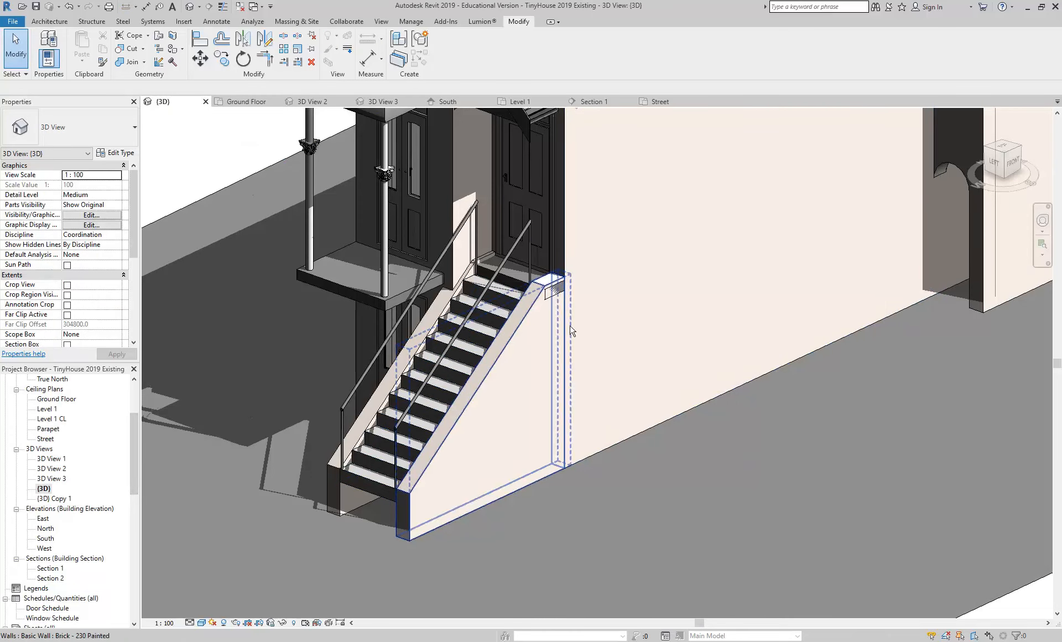
scroll(490, 266, "up", 4)
left_click(476, 300)
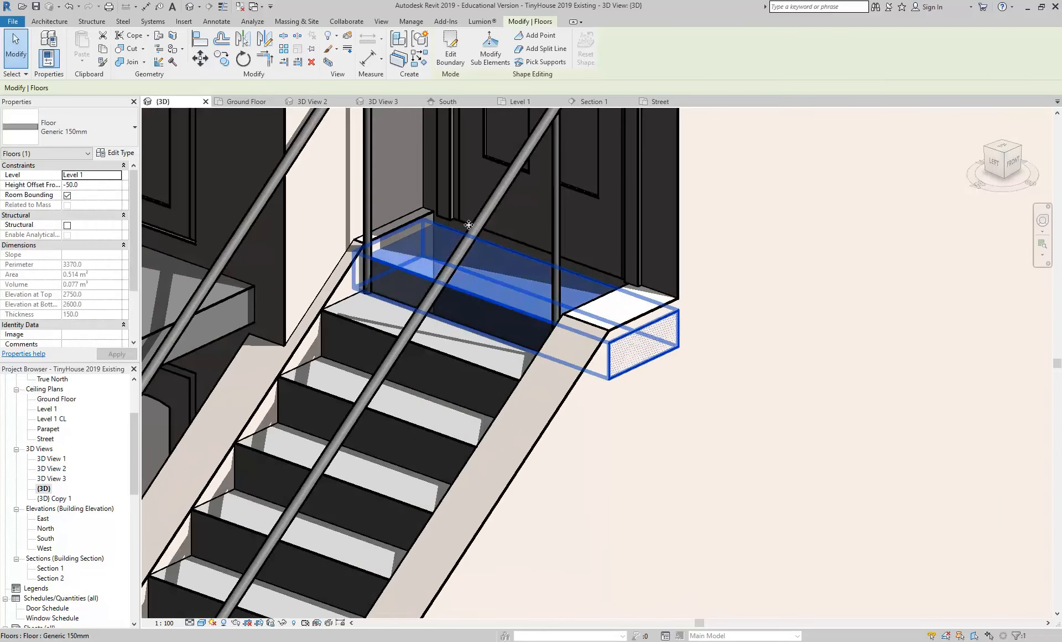
left_click(450, 50)
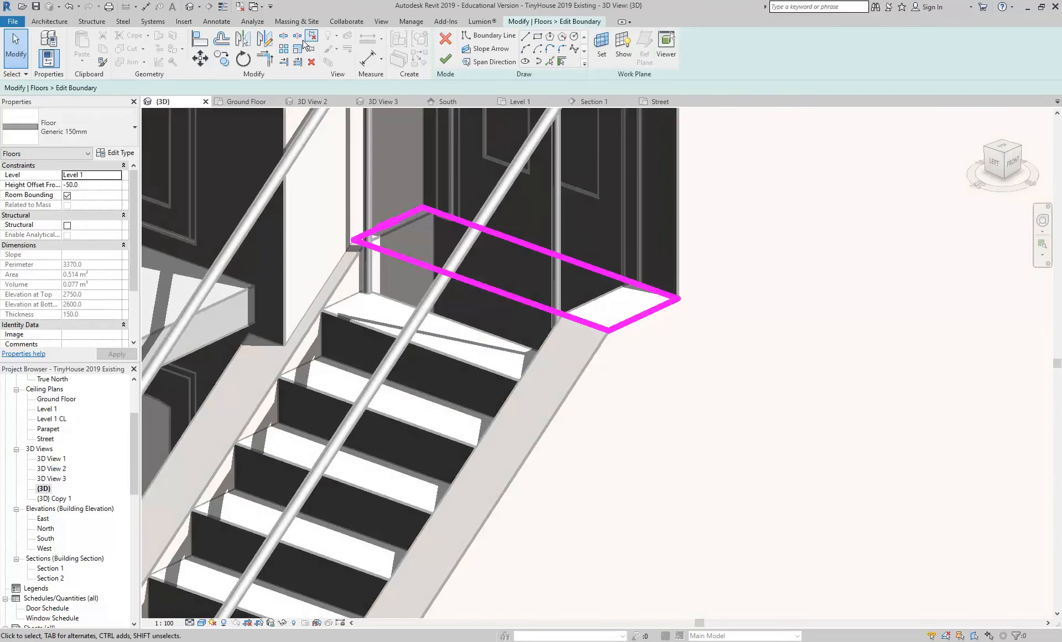
left_click(204, 44)
left_click(608, 303)
left_click(633, 324)
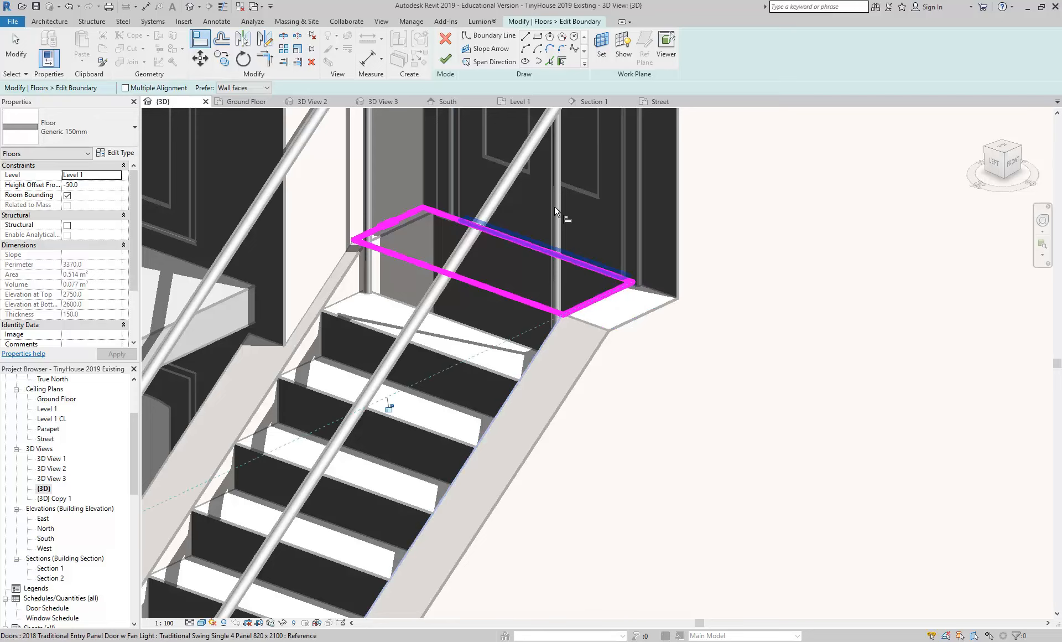
left_click(445, 58)
scroll(425, 347, "down", 5)
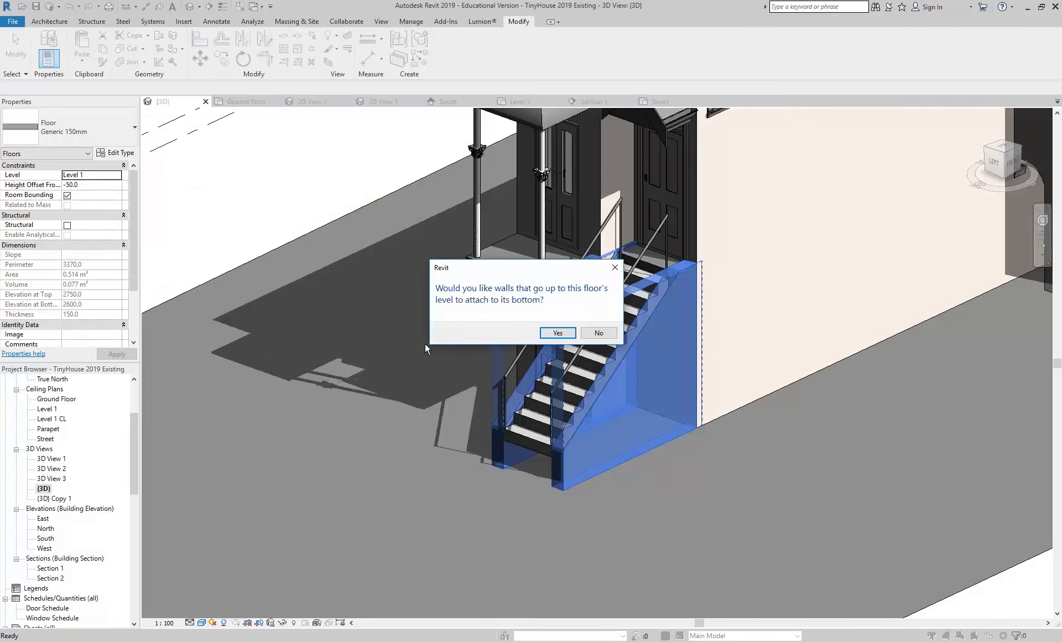
left_click(599, 333)
Step: Examine the stair, landing and side walls in 3D, switching to Photo Gallery to compare them with the site photo
scroll(616, 439, "up", 5)
middle_click_drag(616, 439, 516, 357)
scroll(516, 357, "down", 2)
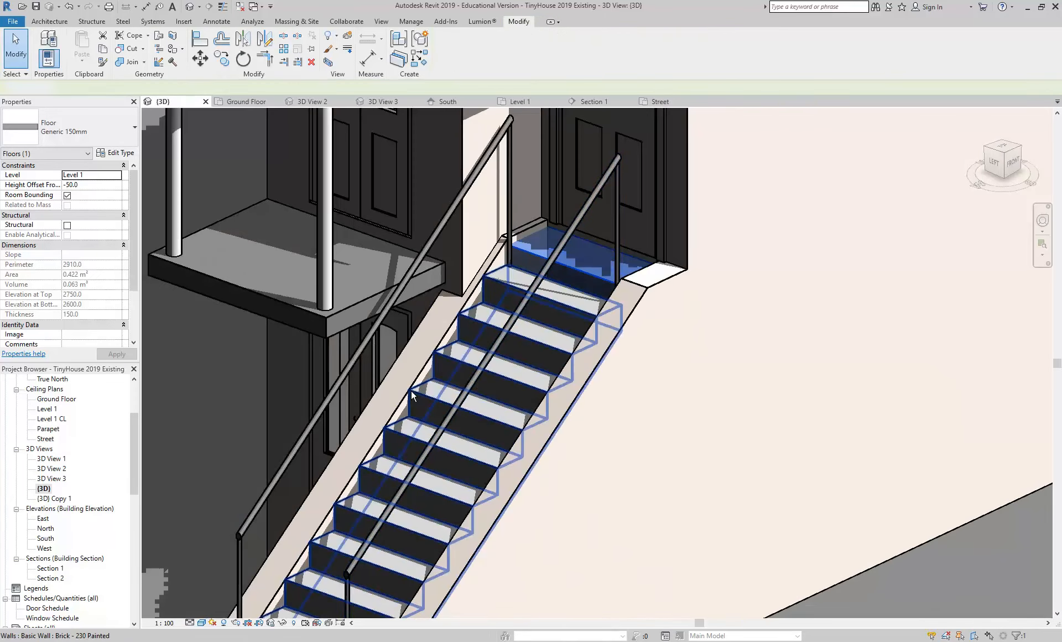
scroll(411, 390, "down", 3)
key("Escape")
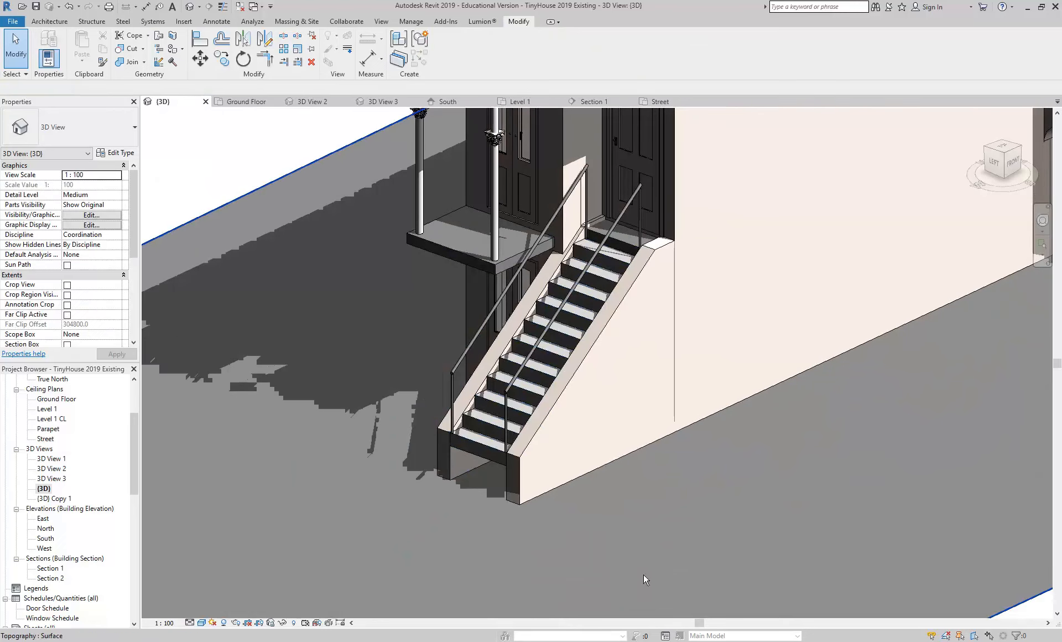
middle_click_drag(572, 428, 520, 430, "shift")
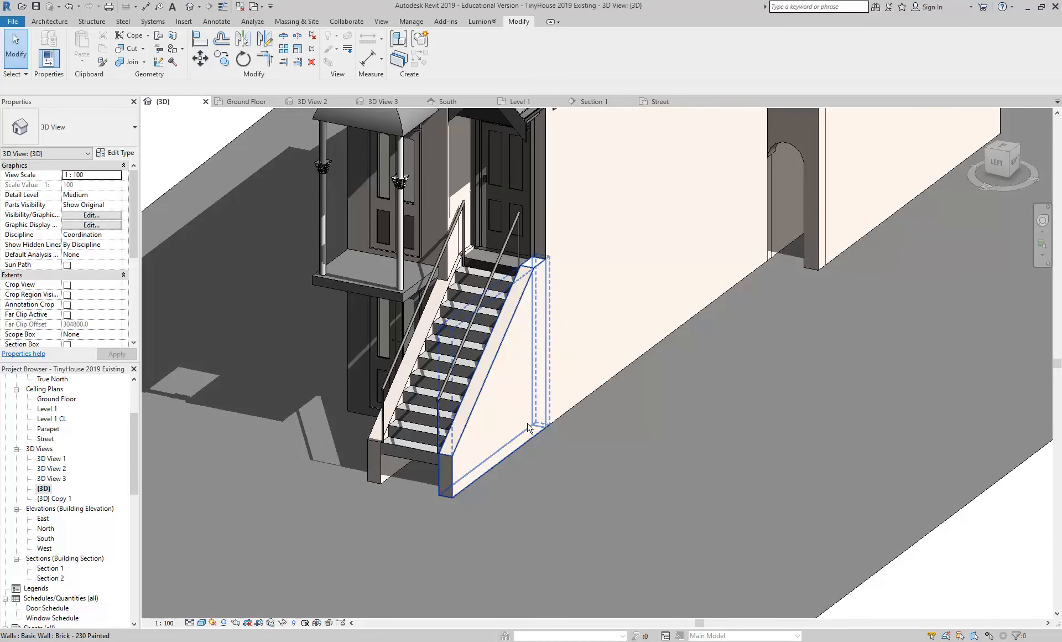
middle_click_drag(492, 425, 520, 403, "shift")
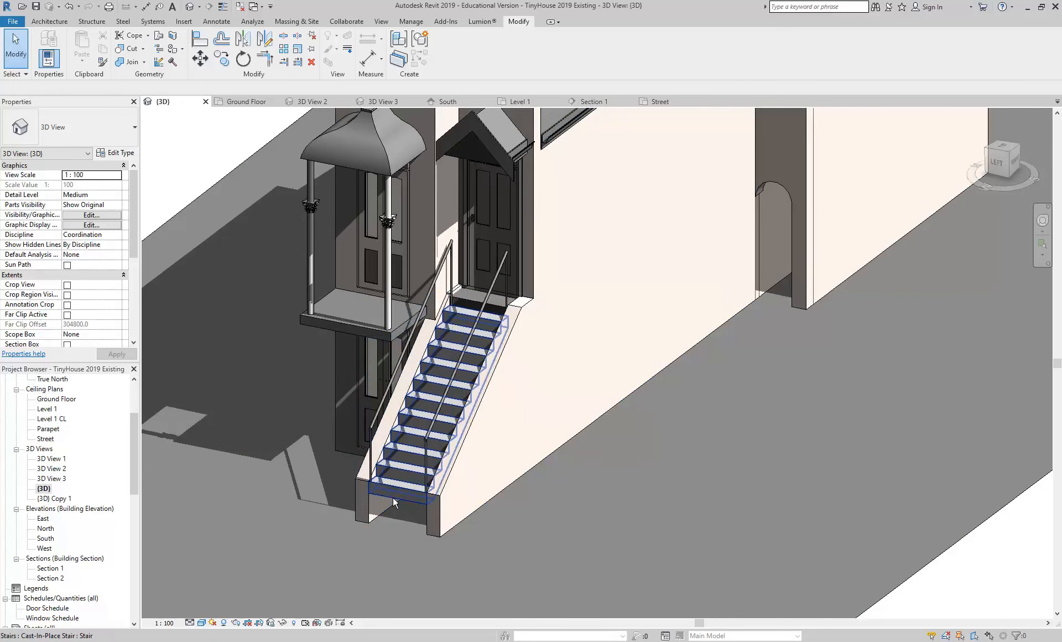
key("alt+Tab")
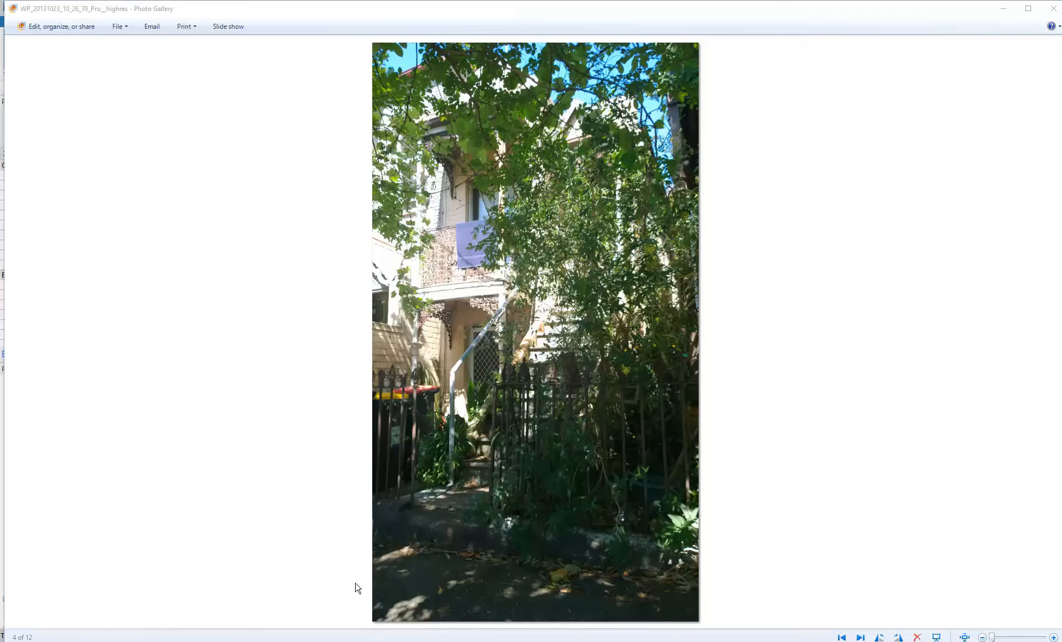
key("alt+Tab")
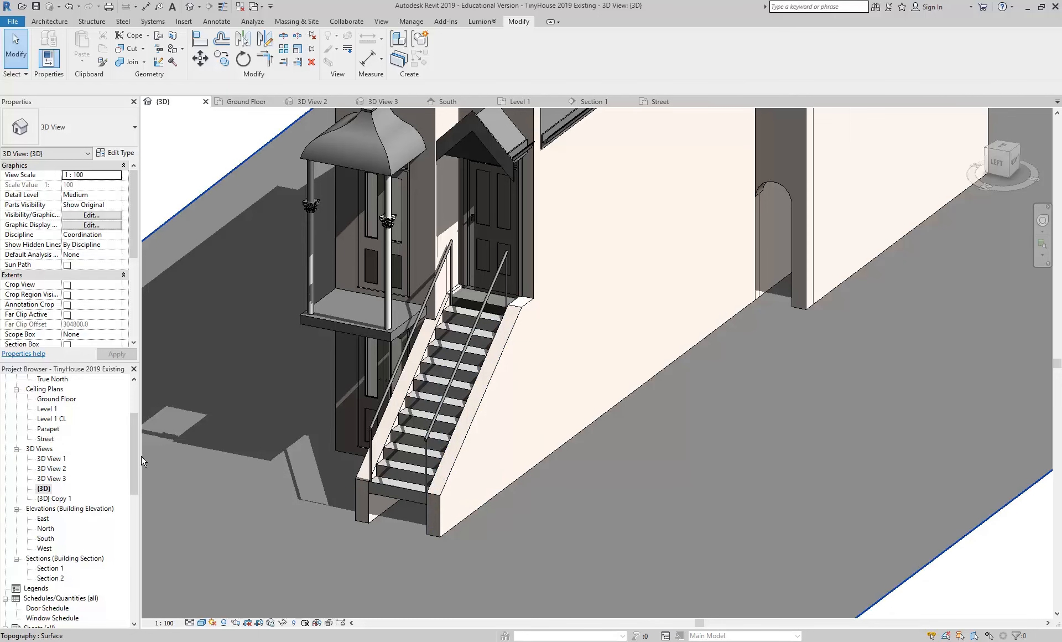
Step: Open the Street floor plan at the entry stair
left_click_drag(135, 475, 134, 446)
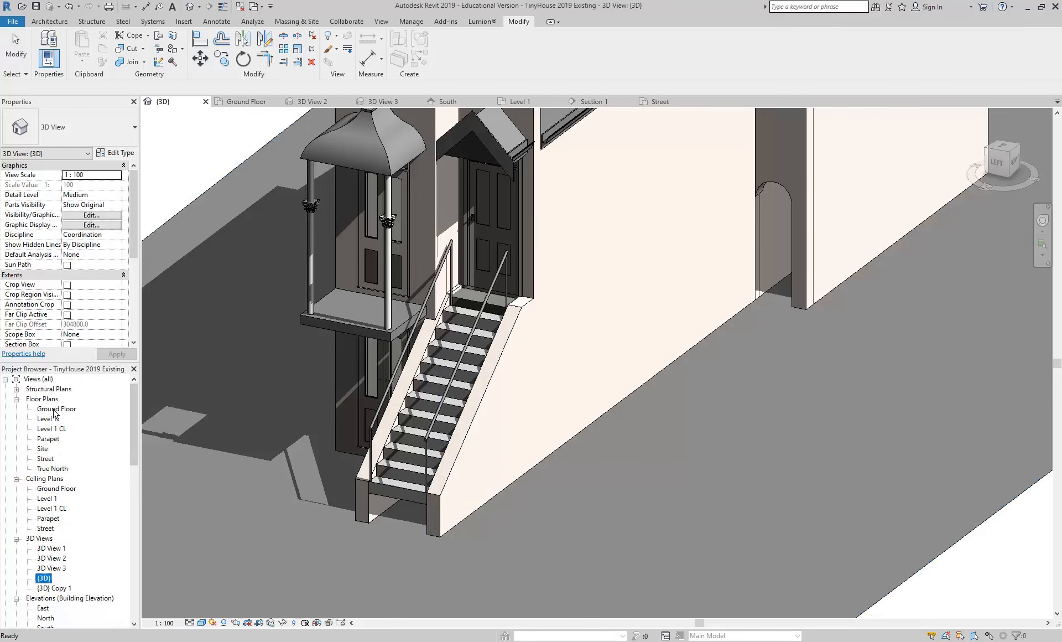
double_click(55, 410)
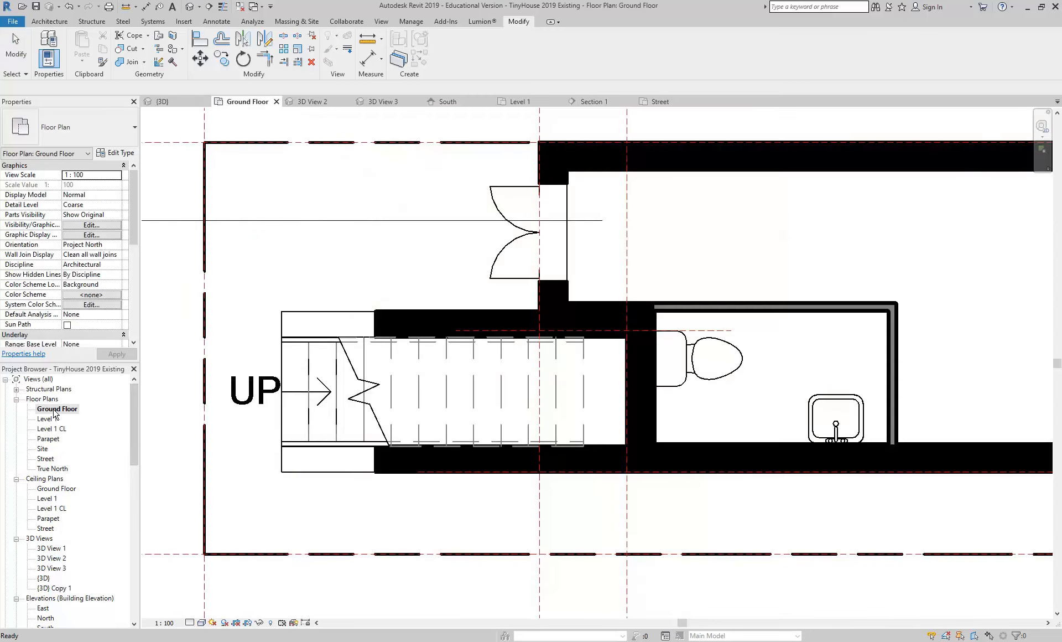
double_click(45, 458)
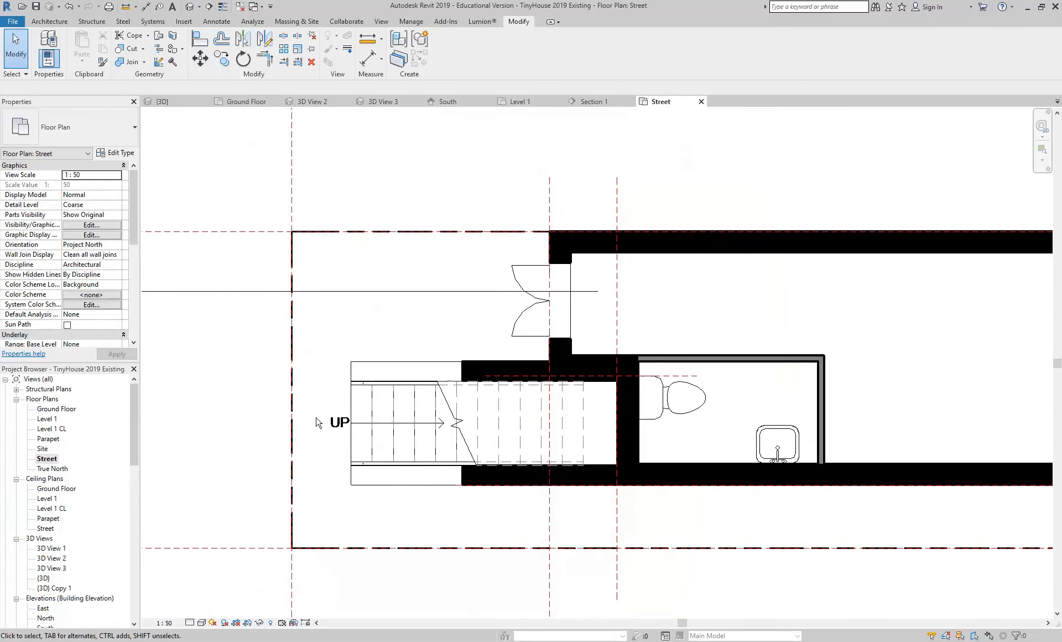
scroll(237, 420, "up", 2)
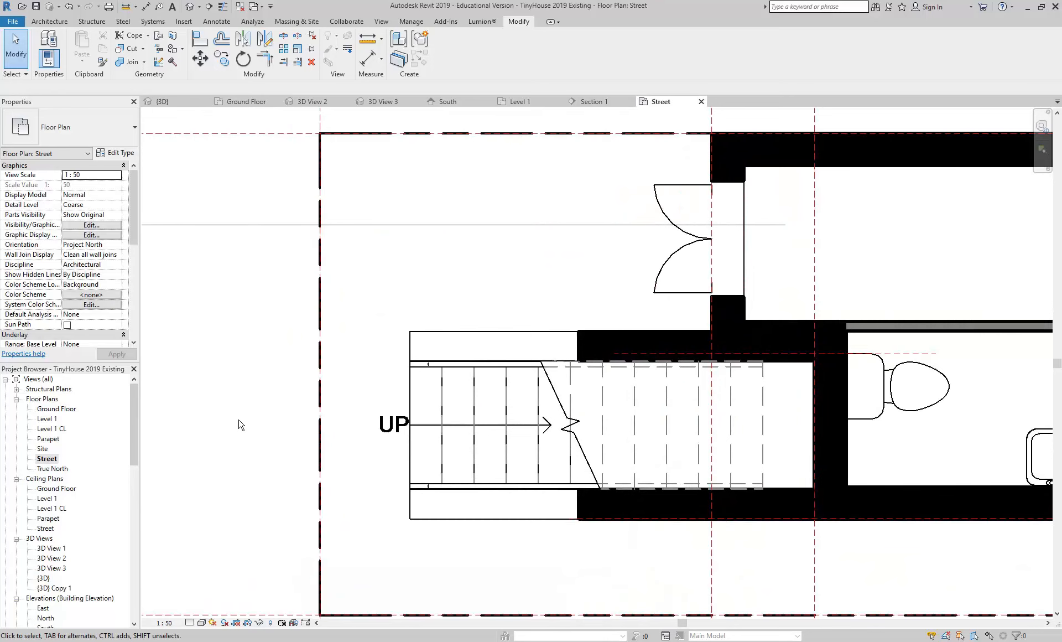
left_click(45, 459)
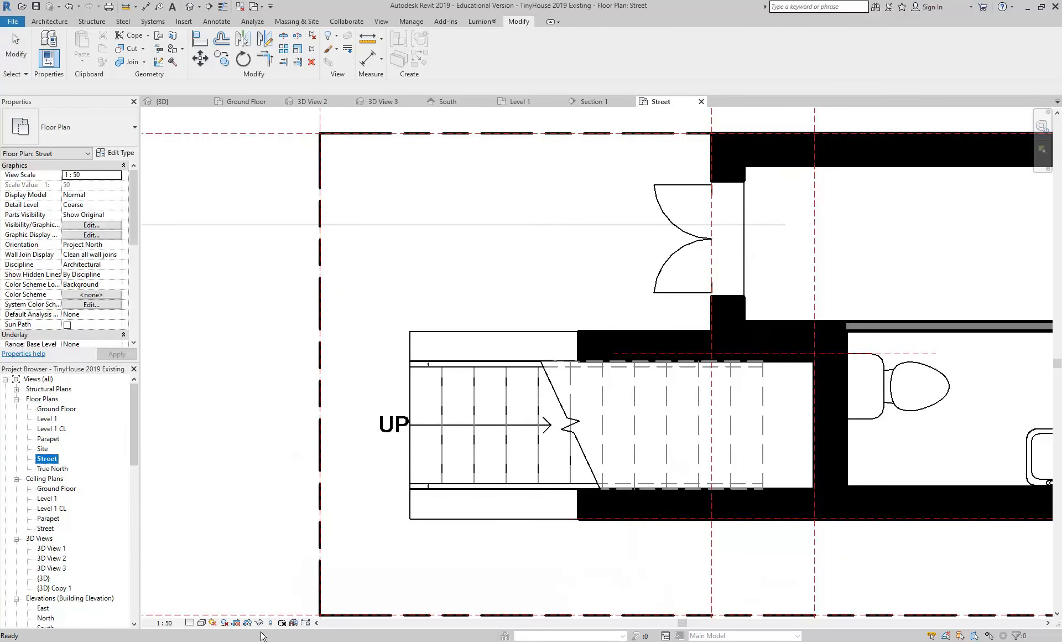
Step: Checking the site photo in Photo Gallery, sketch a 700 x 1235 mm rectangular floor boundary between the stair foot and the front reference plane
key("alt+Tab")
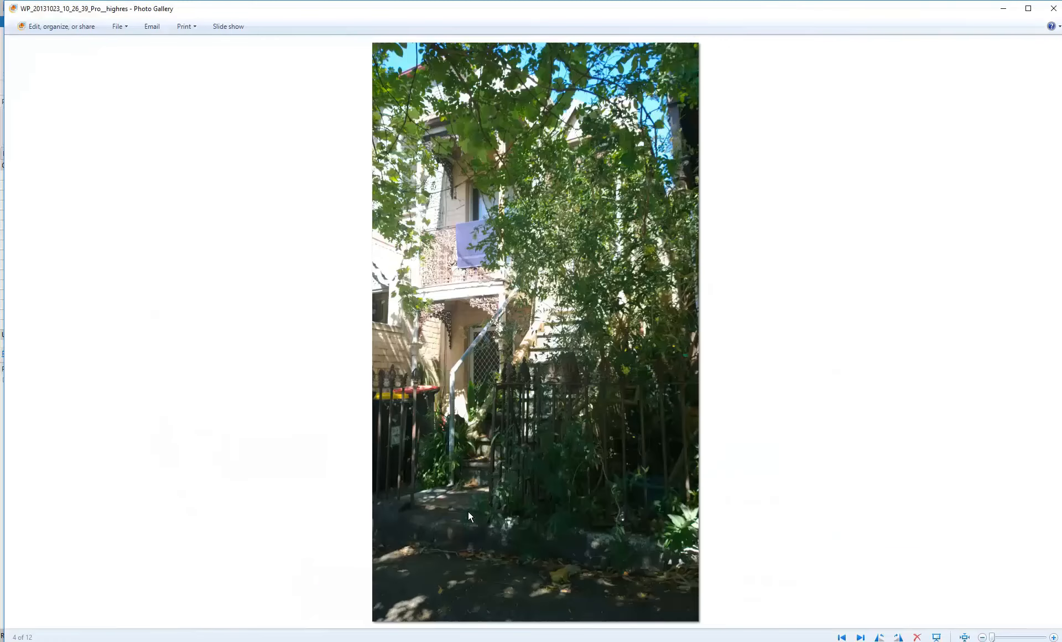
key("alt+Tab")
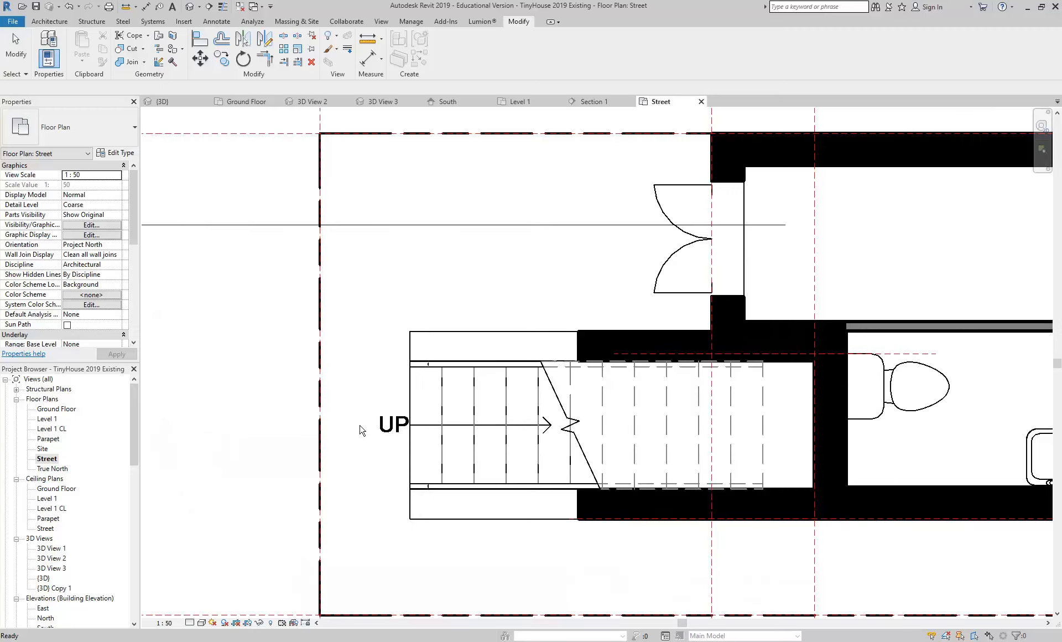
left_click(49, 21)
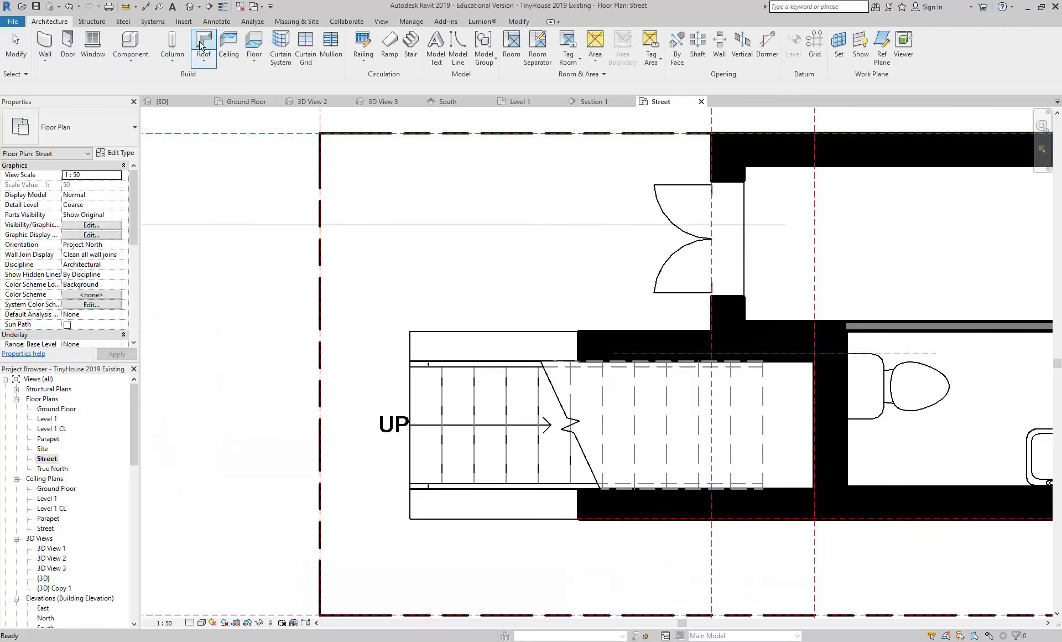
left_click(253, 43)
left_click(538, 36)
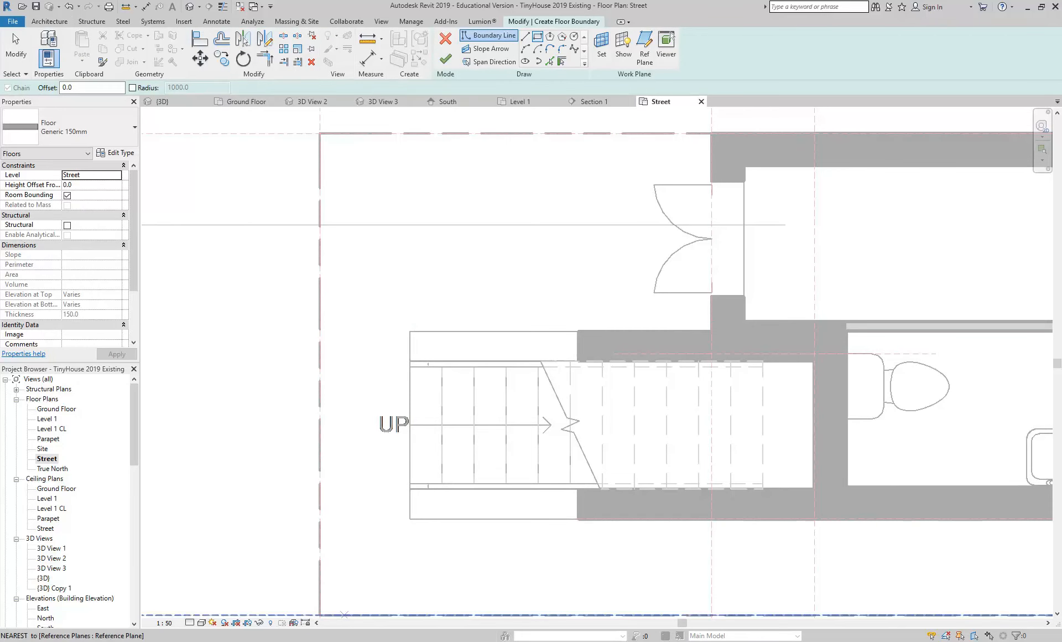
key("alt+Tab")
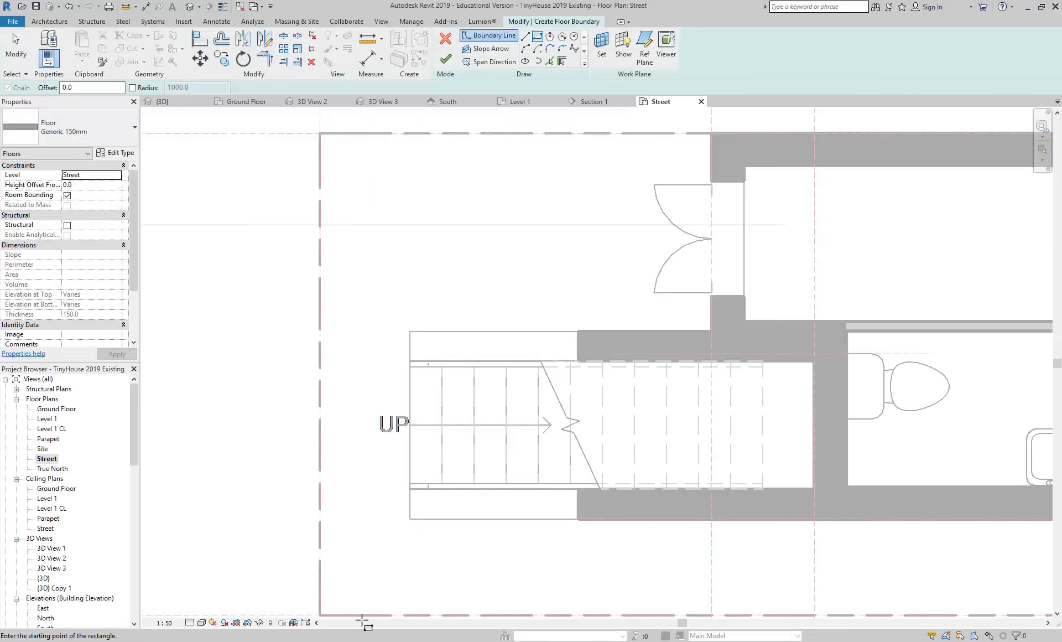
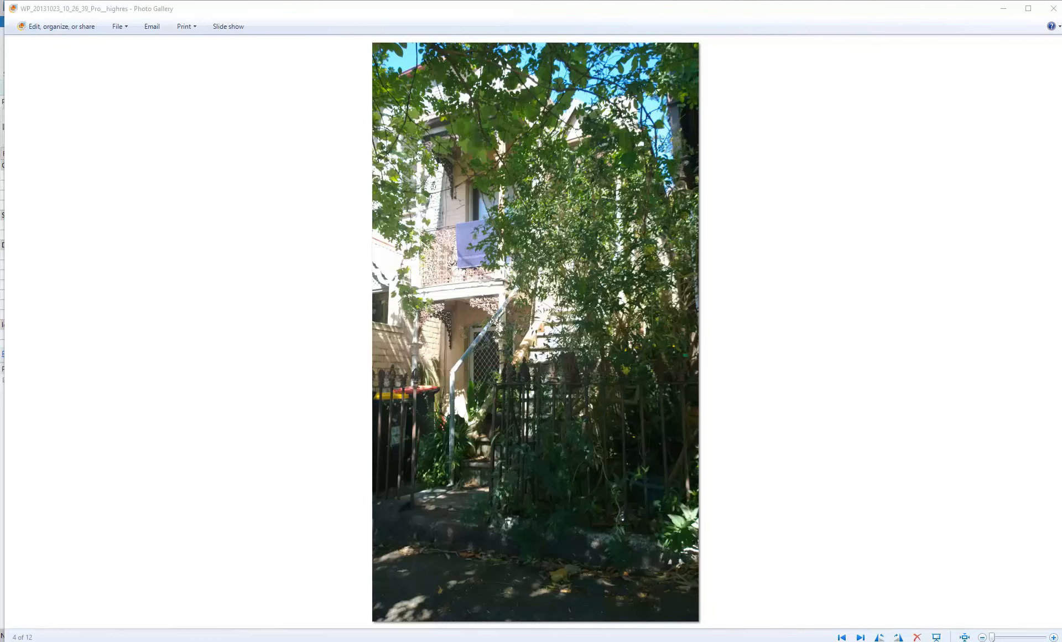
key("alt+Tab")
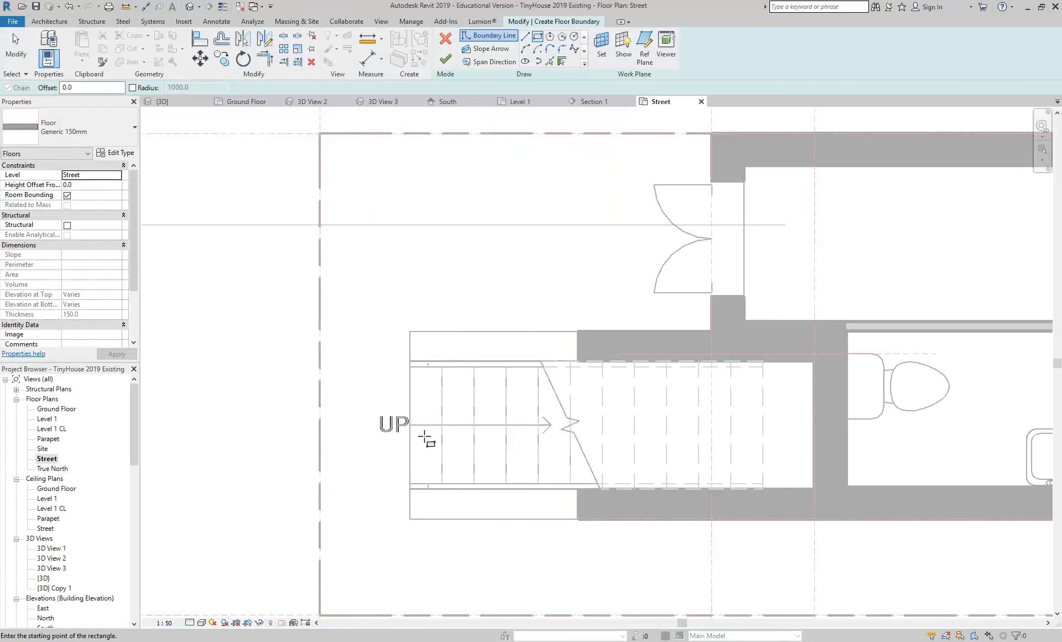
left_click(408, 488)
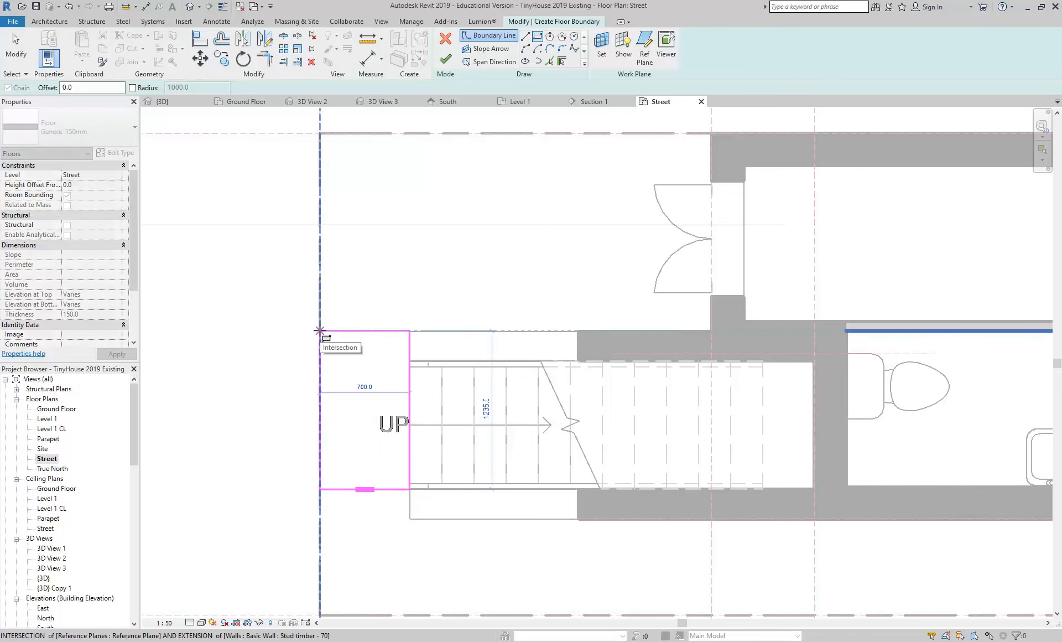
left_click(320, 330)
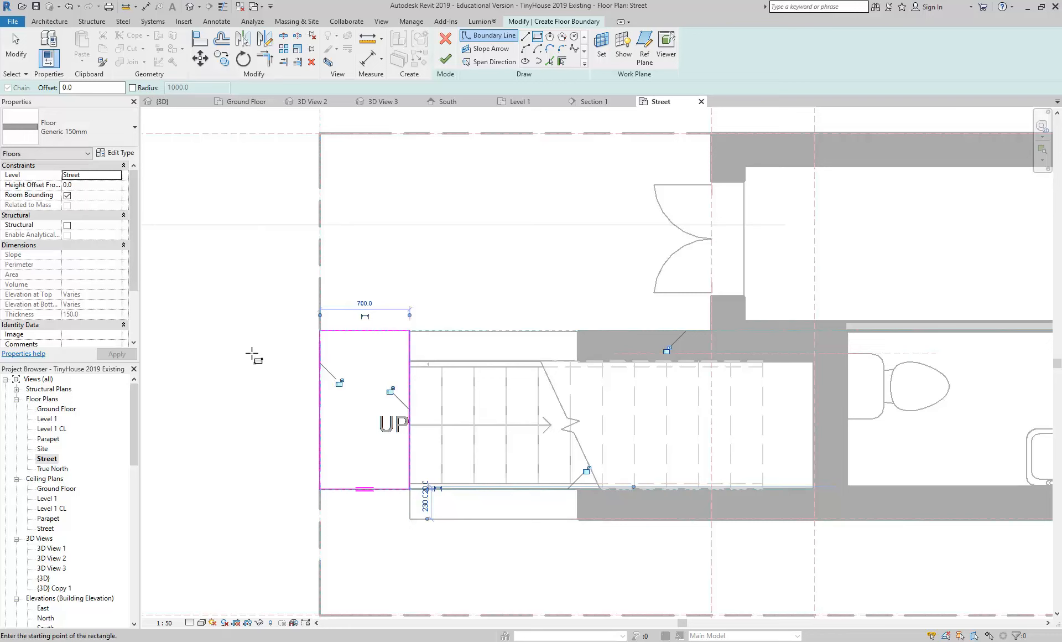
Step: Change the sketched floor's type to Generic 300mm and finish the floor
right_click(221, 317)
left_click(235, 324)
right_click(260, 339)
left_click(270, 344)
left_click(66, 123)
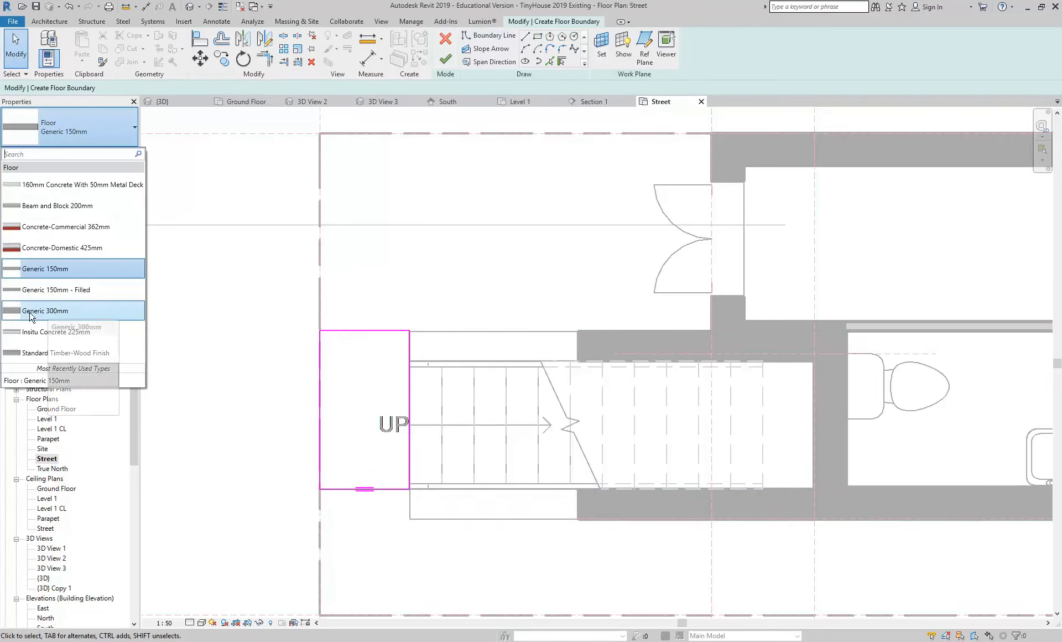
left_click(49, 310)
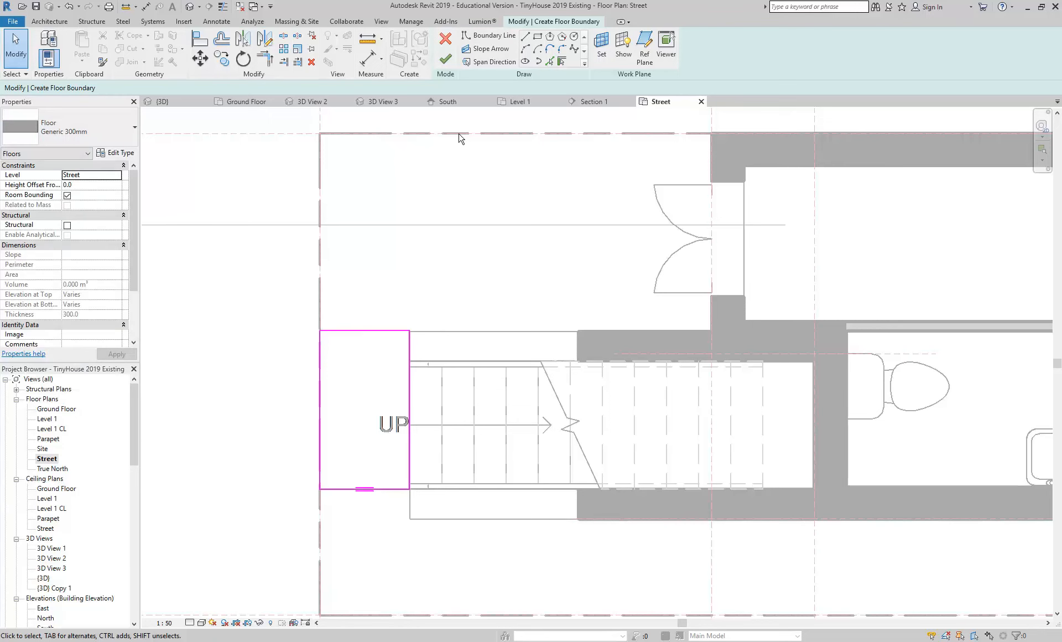
left_click(446, 59)
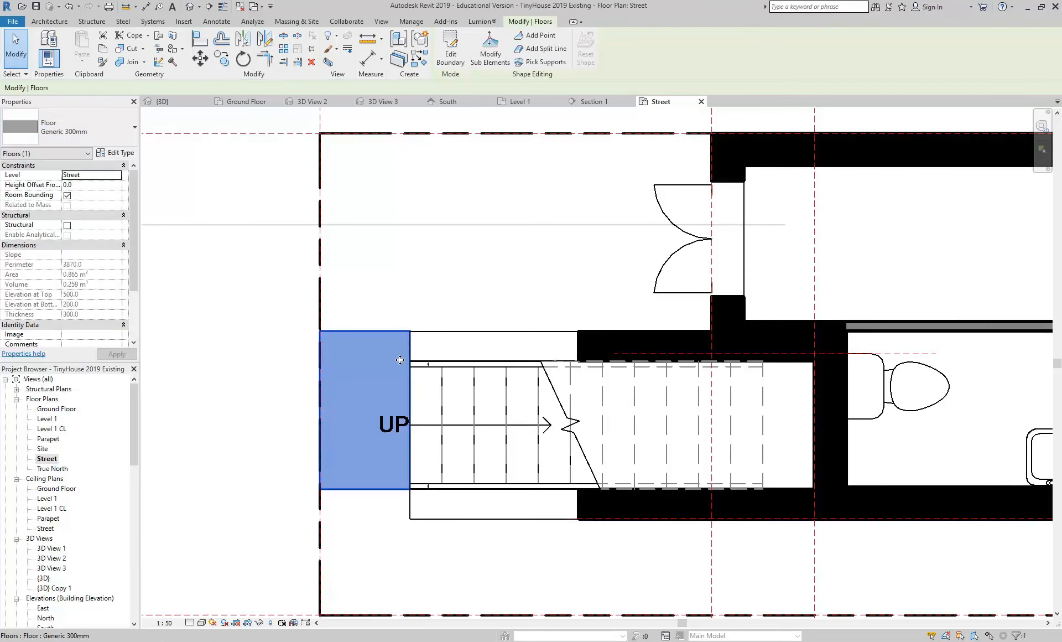
Step: Examine the new slab at the stair foot from several angles in the {3D} view, and save the project
double_click(43, 577)
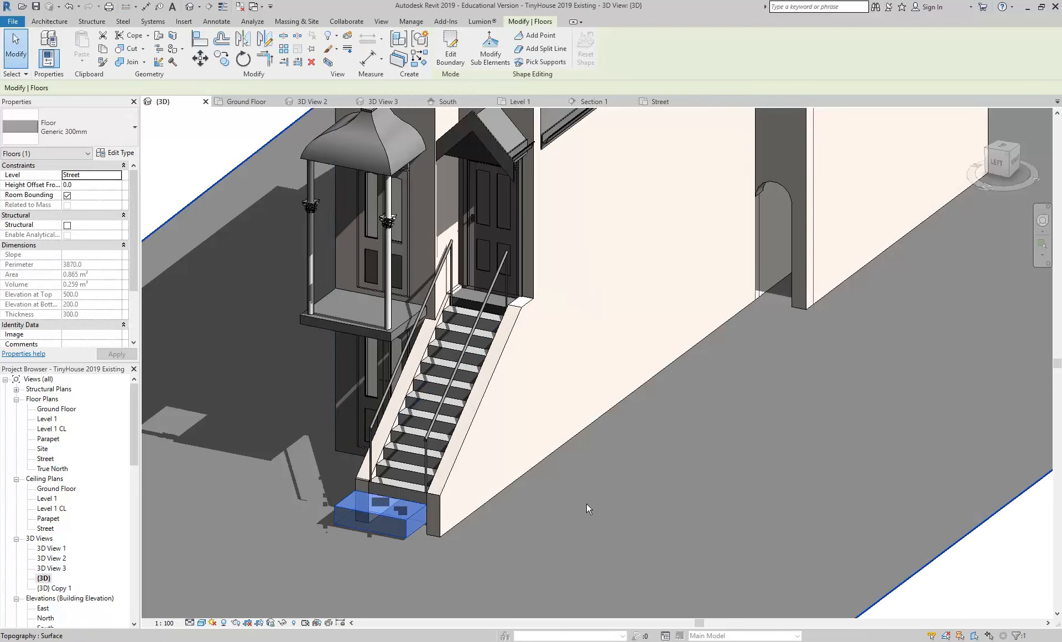
left_click(586, 503)
scroll(586, 503, "up", 3)
key("Escape")
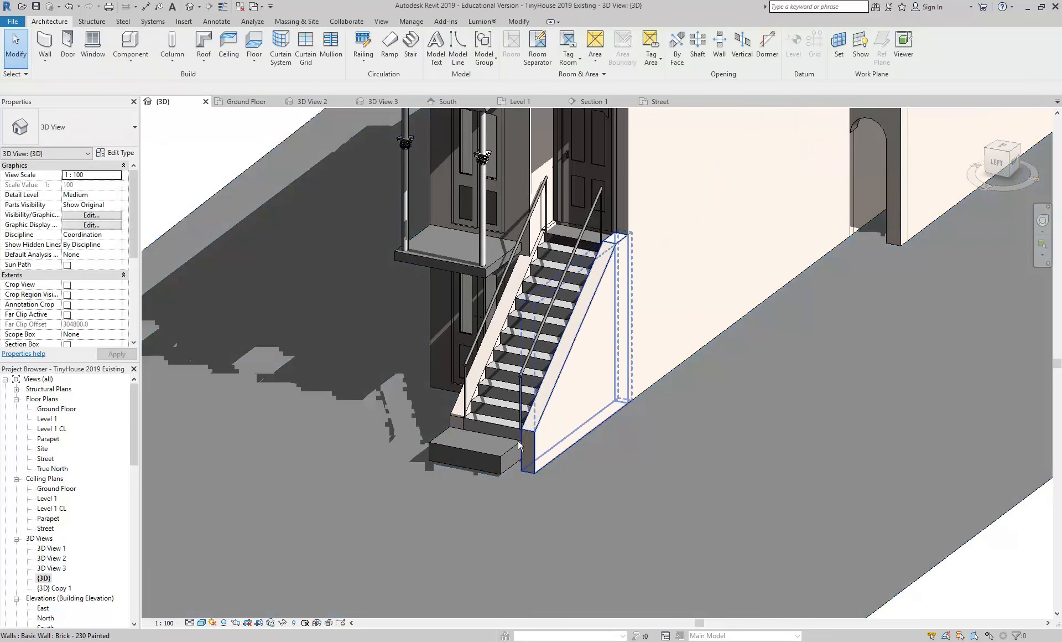
scroll(389, 432, "down", 3)
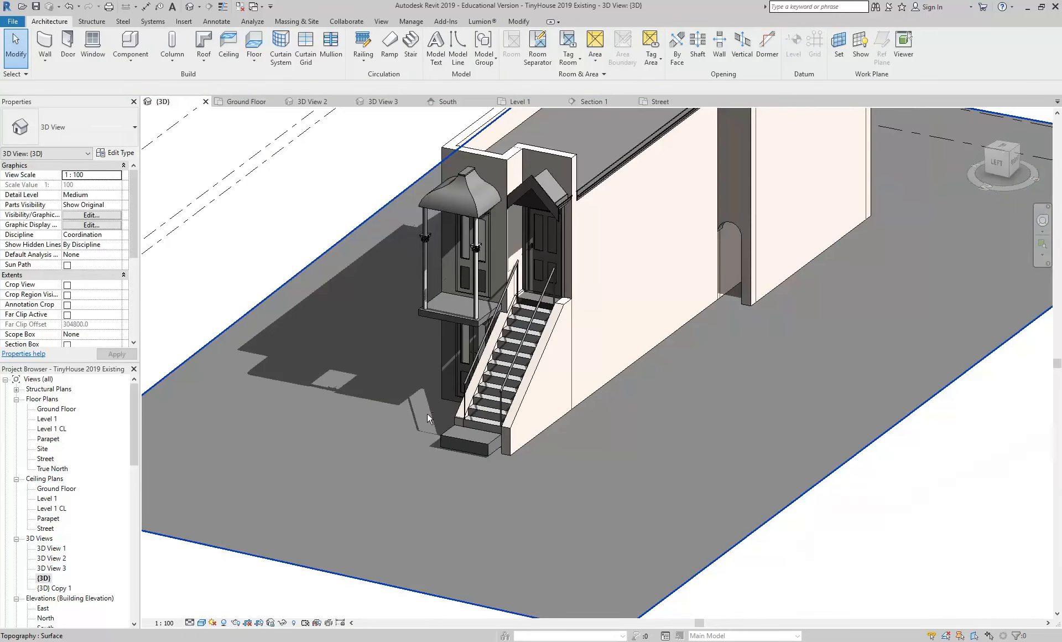
middle_click_drag(427, 414, 467, 420, "shift")
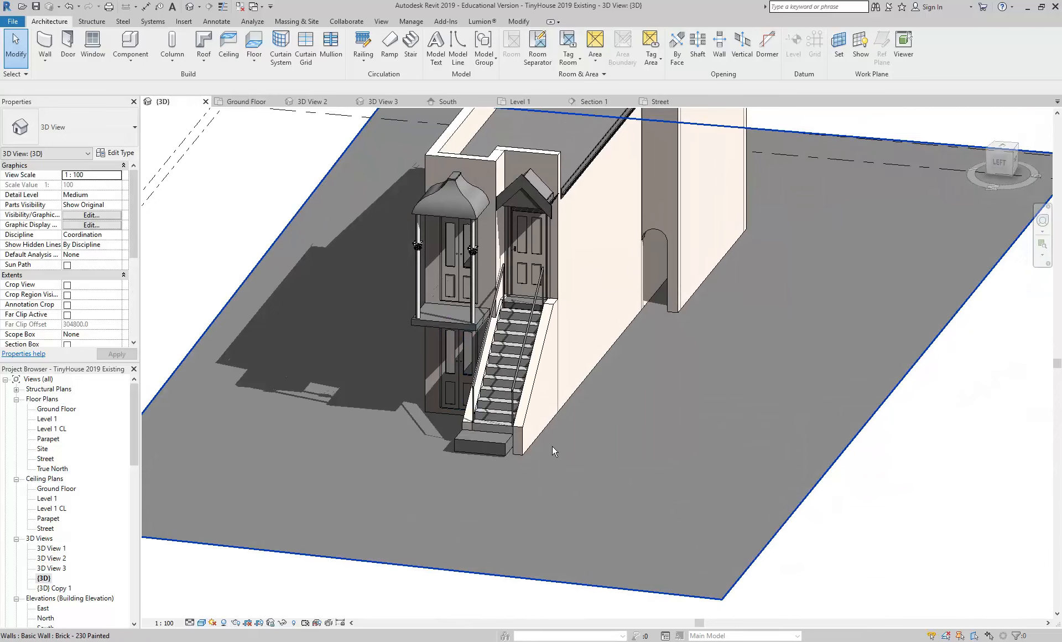
middle_click_drag(489, 417, 464, 467, "shift")
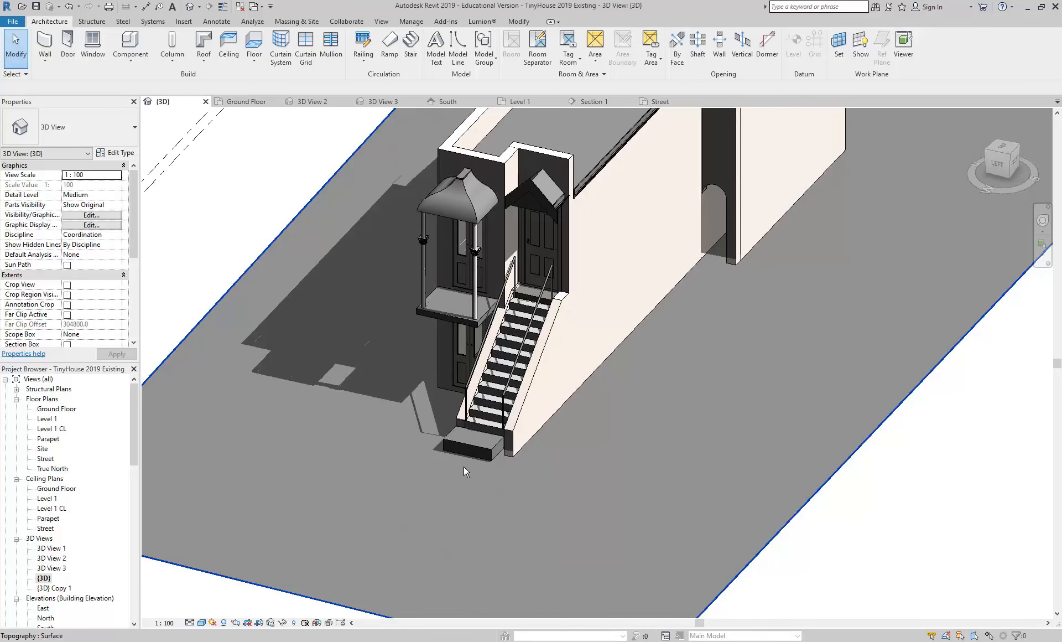
scroll(520, 412, "up", 3)
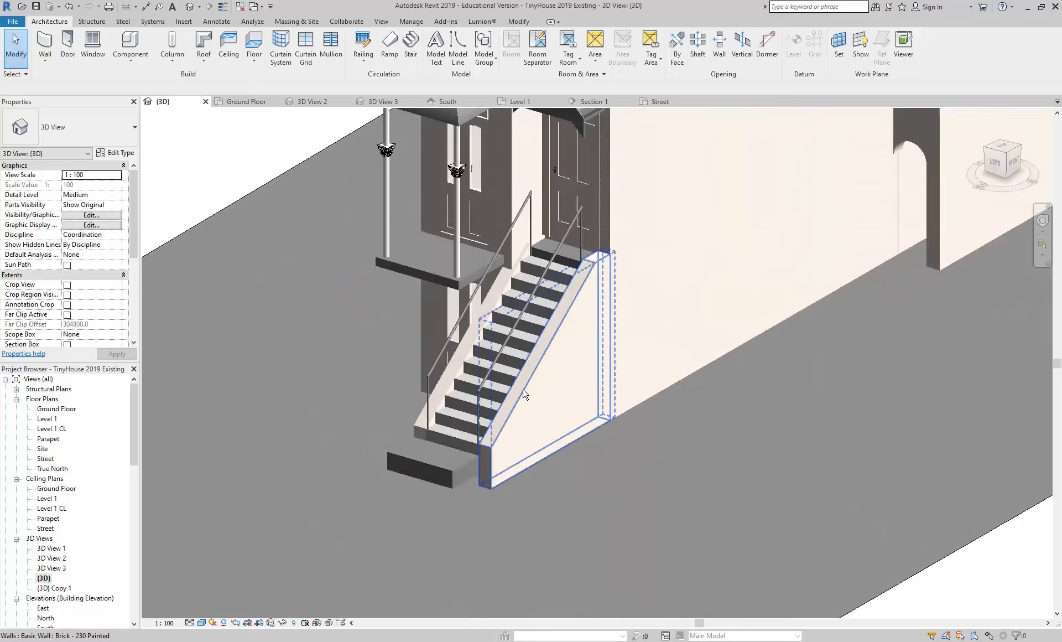
scroll(524, 394, "up", 3)
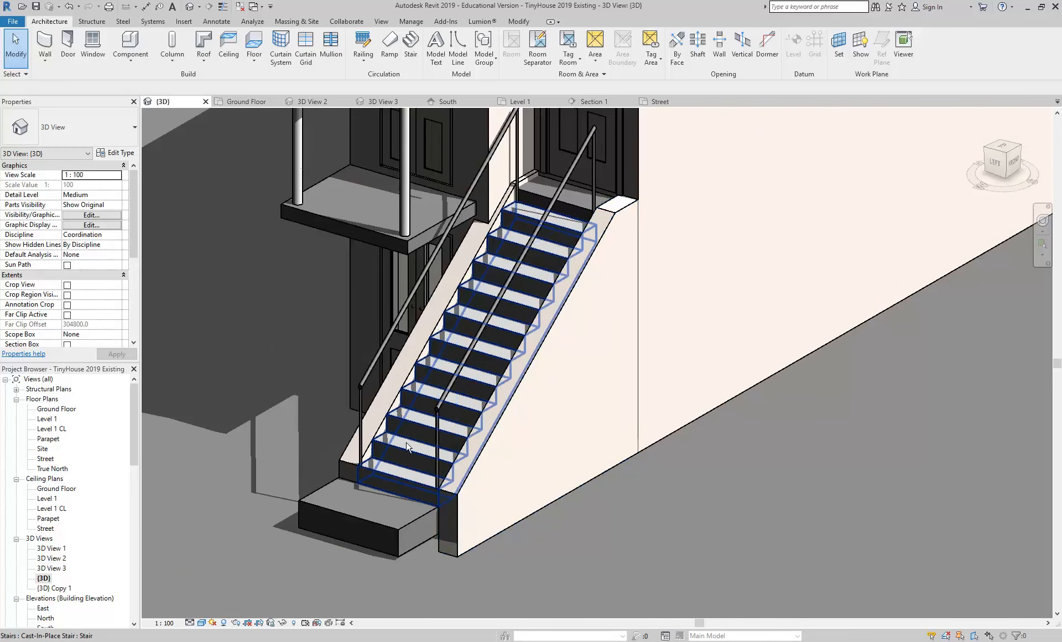
left_click(36, 6)
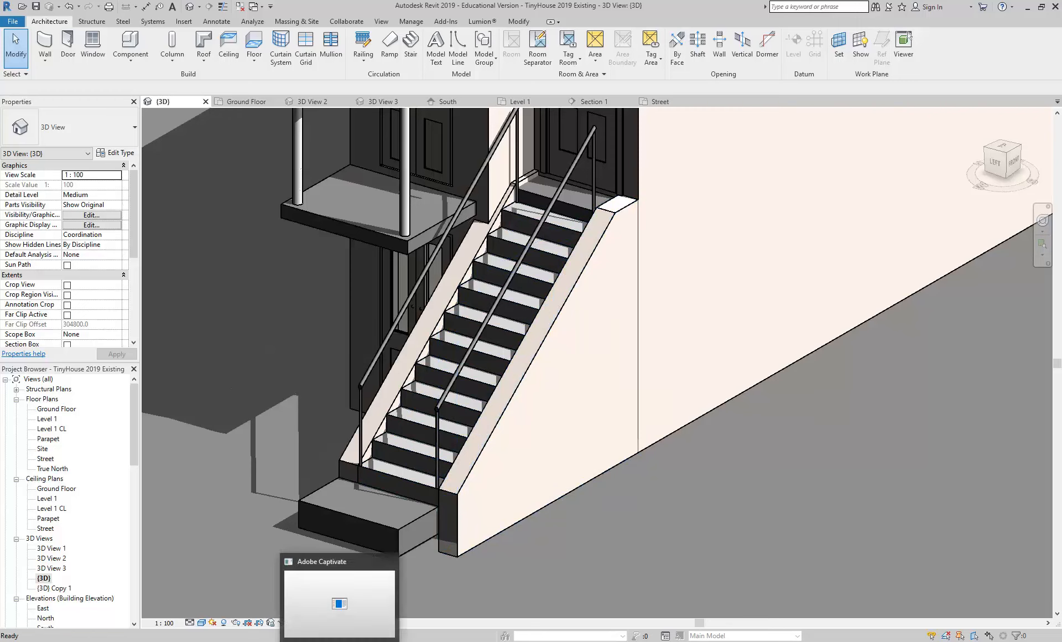